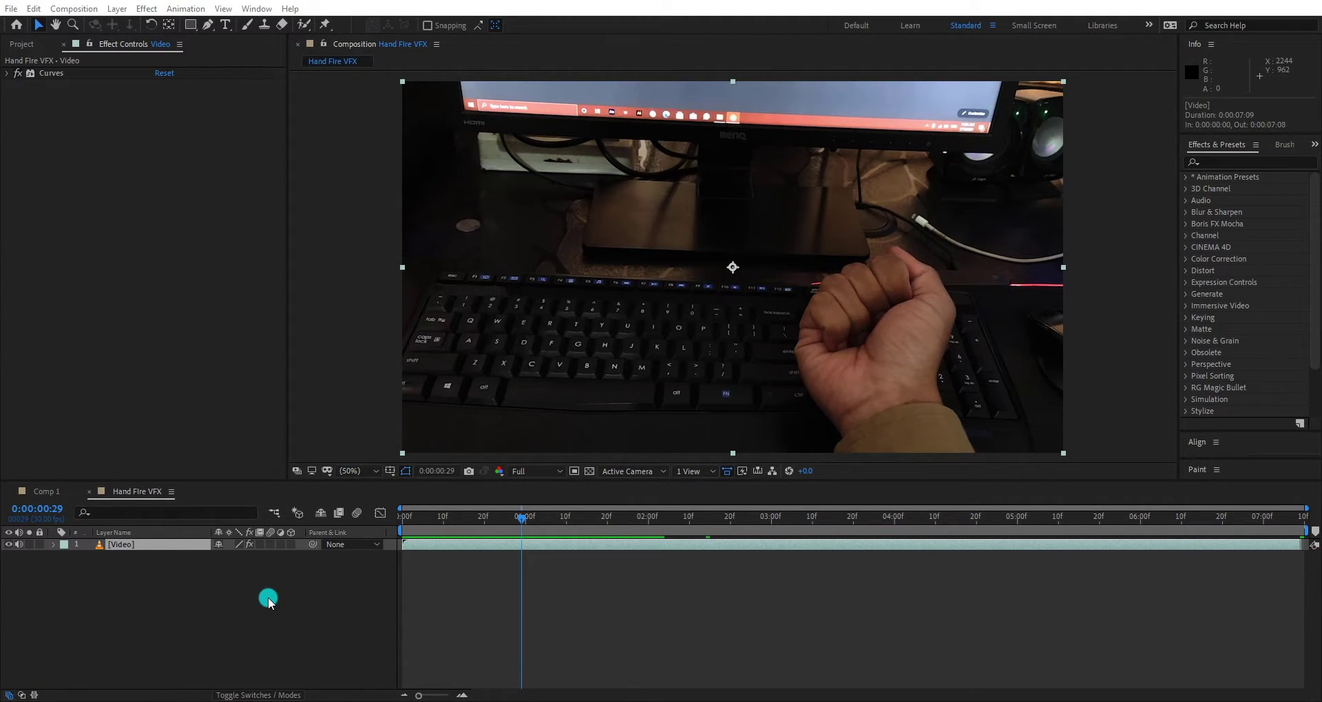
Duplicate the Video layer and rename the upper copy as Mask
click(155, 543)
key(ctrl+d)
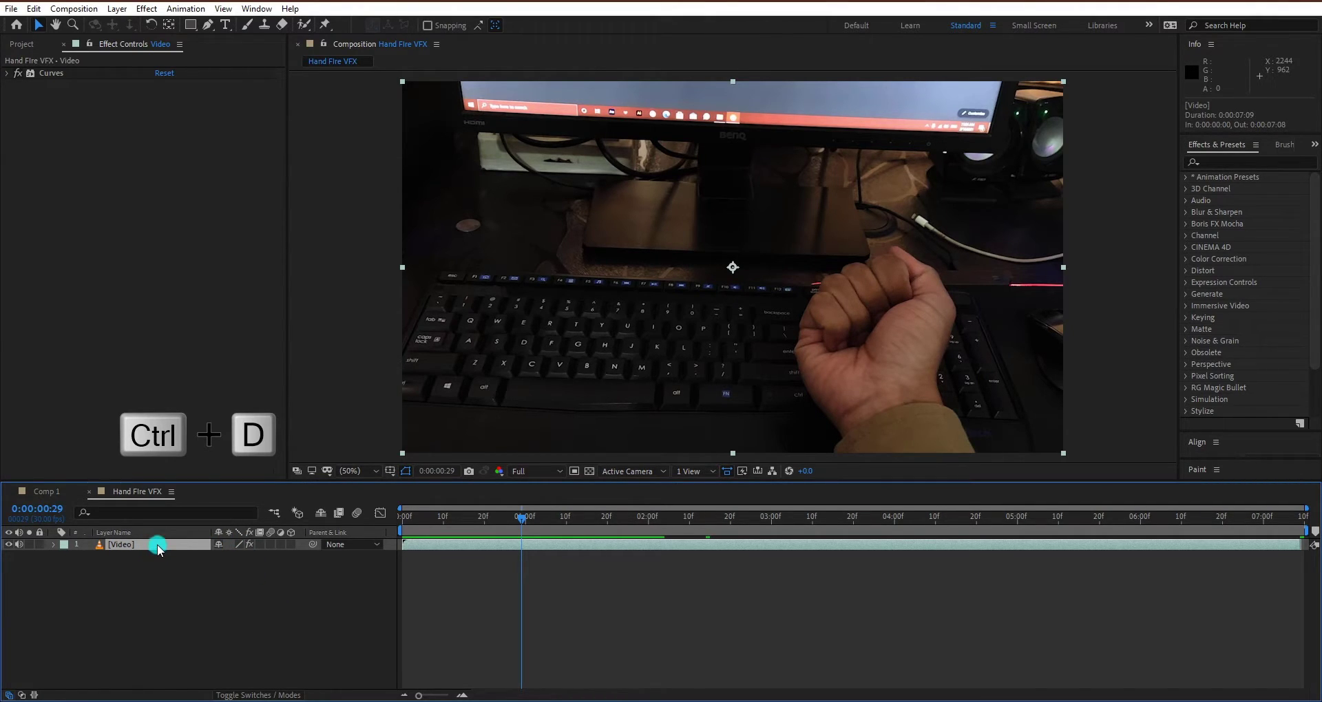
right_click(143, 544)
click(179, 518)
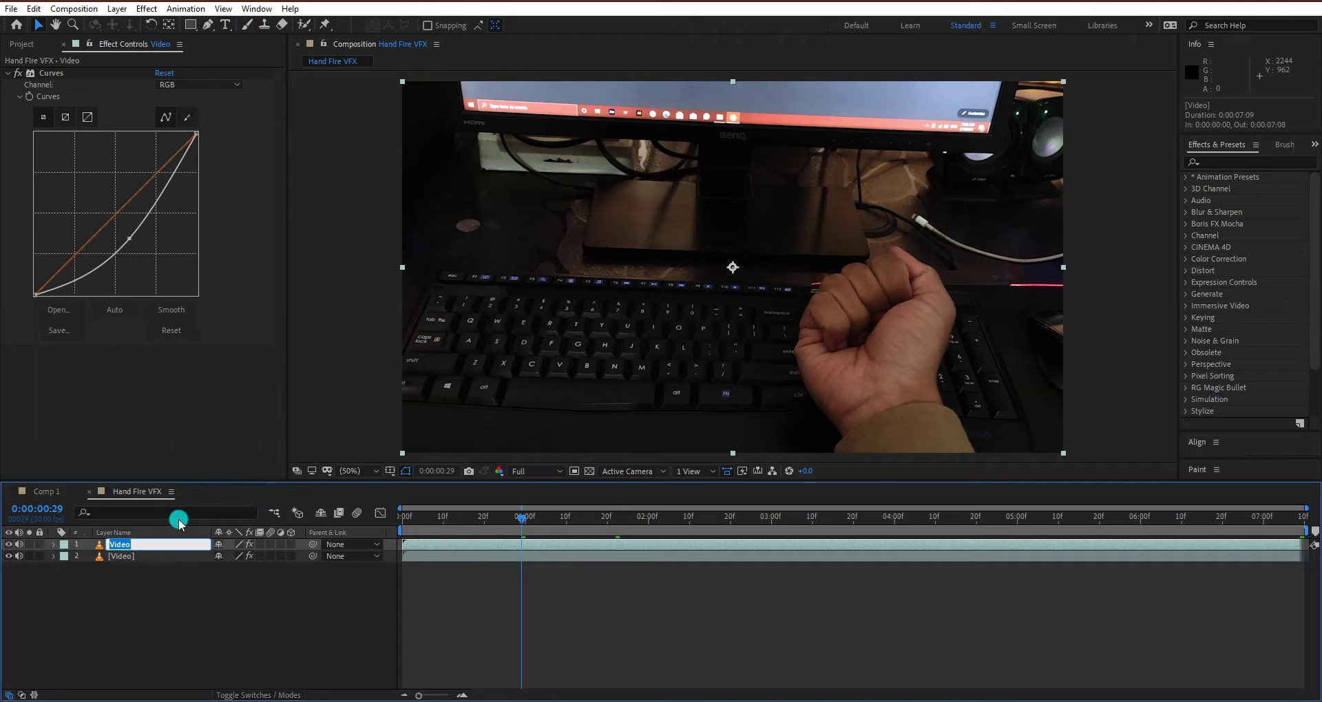
text(Mask)
key(Return)
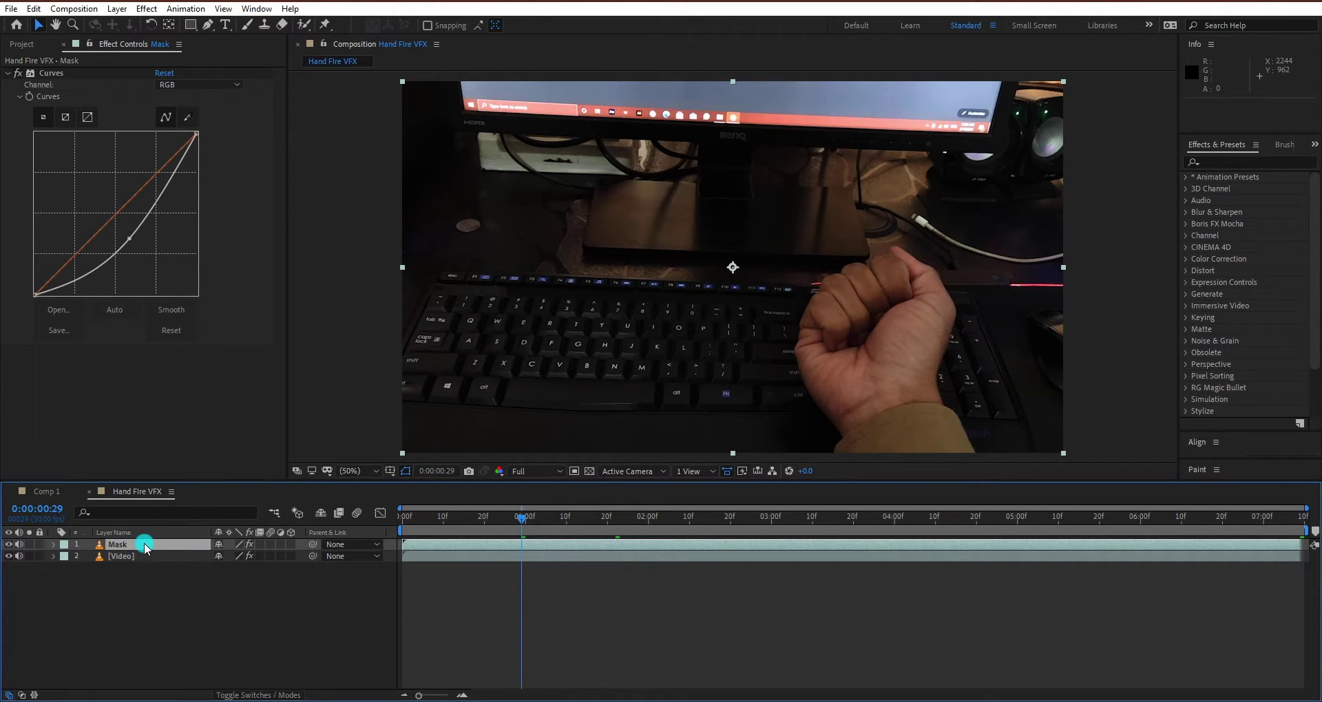
Apply Track in Boris FX Mocha to the Mask layer and start Mocha AE
click(146, 8)
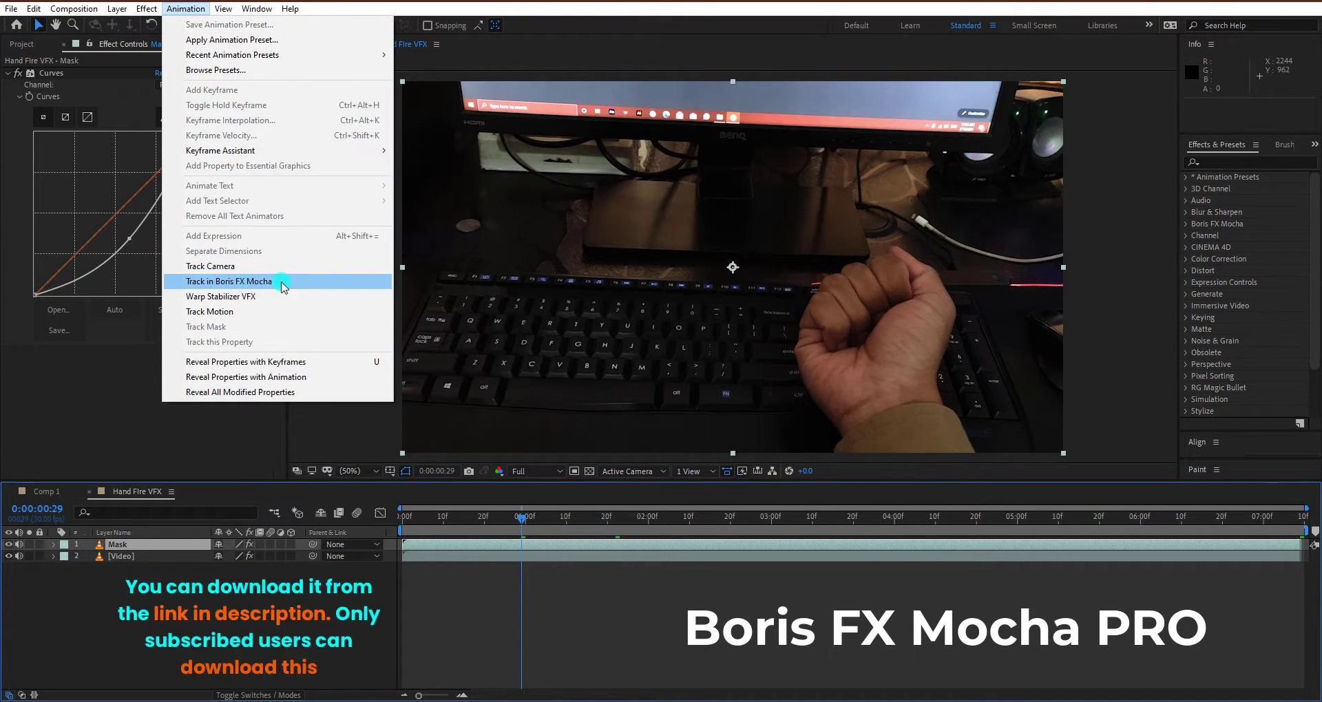
click(302, 281)
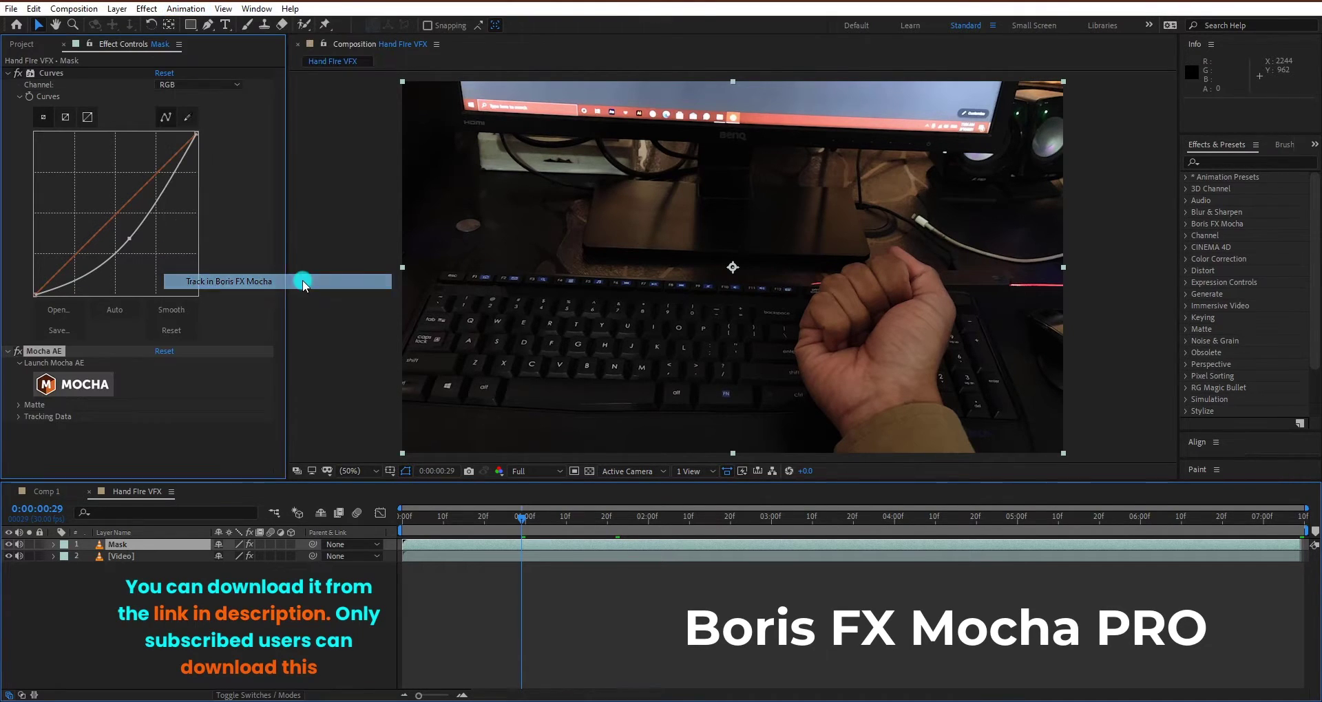
click(89, 386)
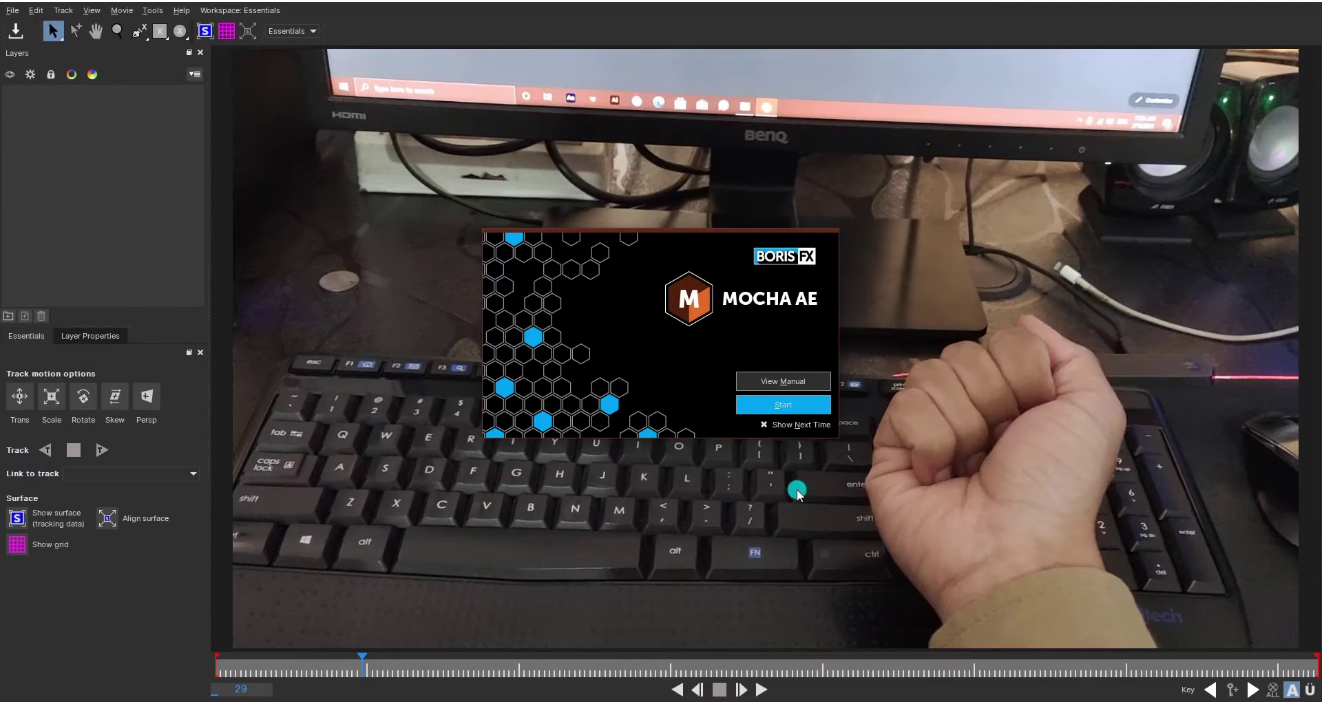
click(783, 405)
Draw a closed spline around the open hand at frame 44, following every finger and the wrist along the sleeve
mouse_move(457, 657)
mouse_down()
mouse_move(372, 662)
mouse_move(646, 660)
mouse_move(463, 661)
mouse_up()
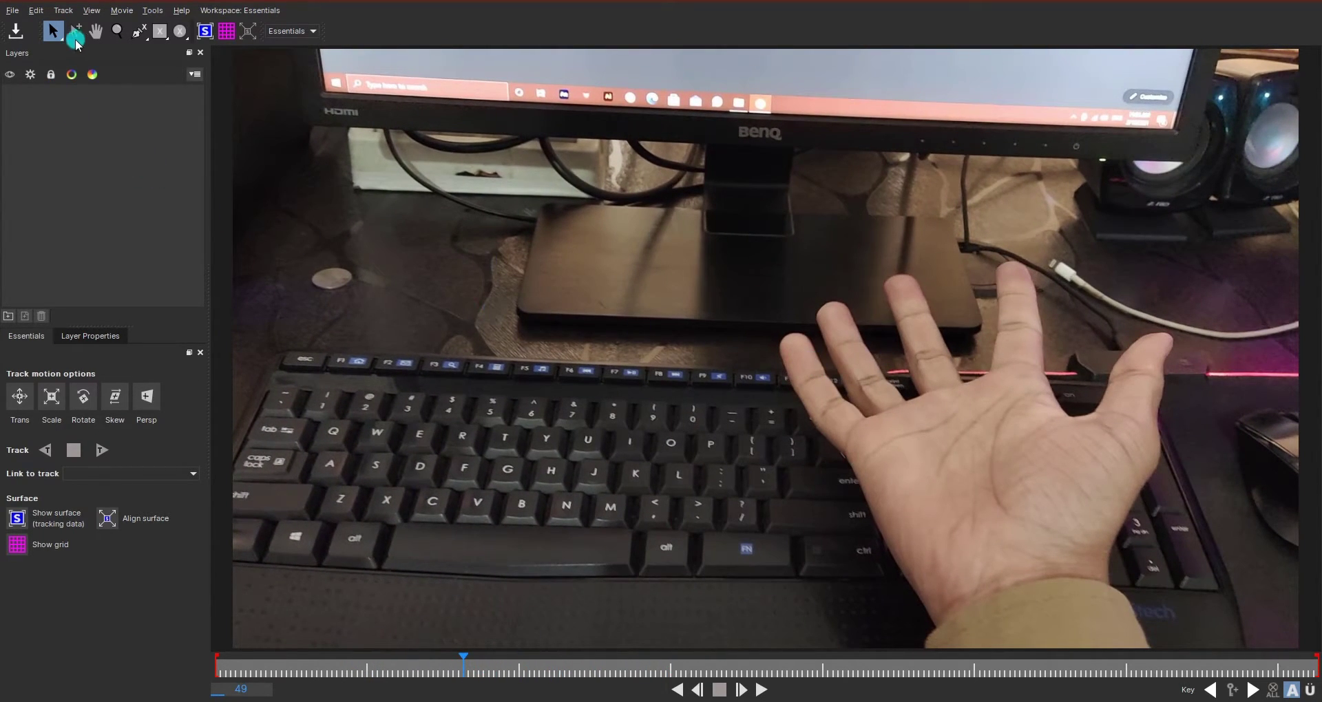
click(138, 31)
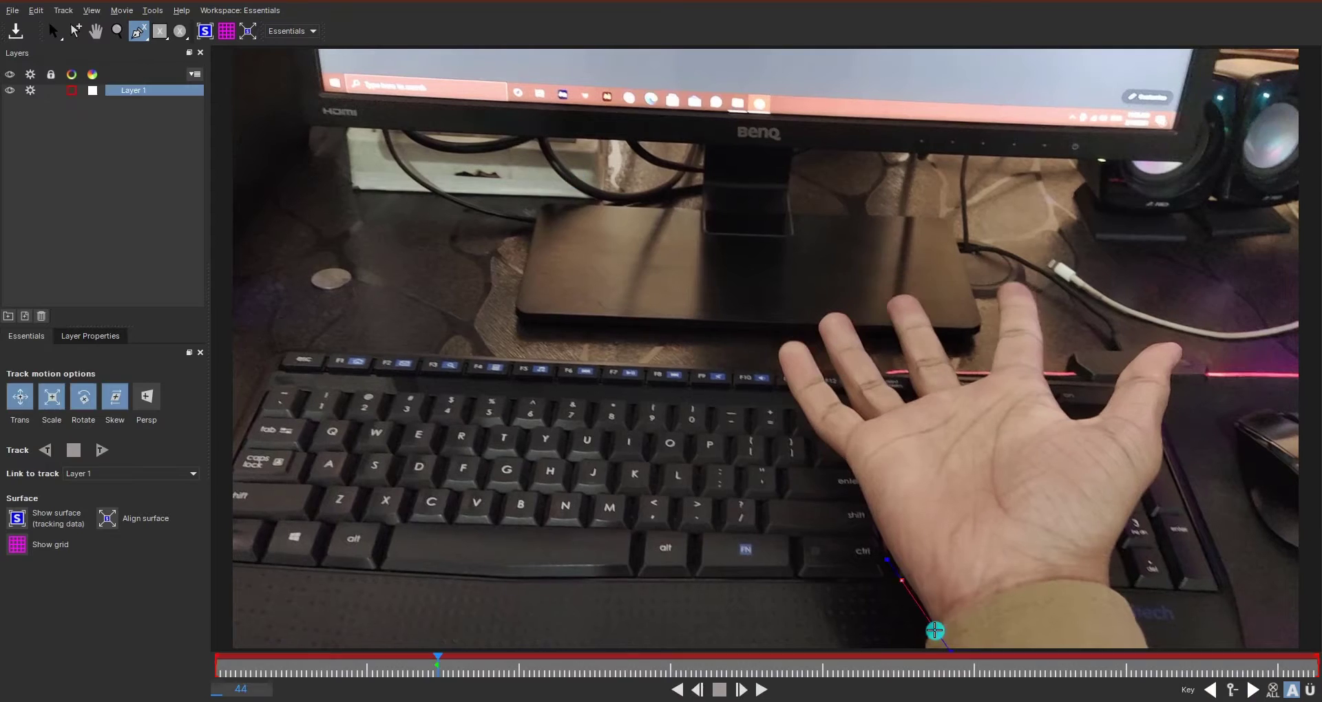
click(824, 379)
click(842, 404)
click(865, 422)
click(849, 405)
click(817, 327)
click(830, 313)
click(848, 315)
click(870, 357)
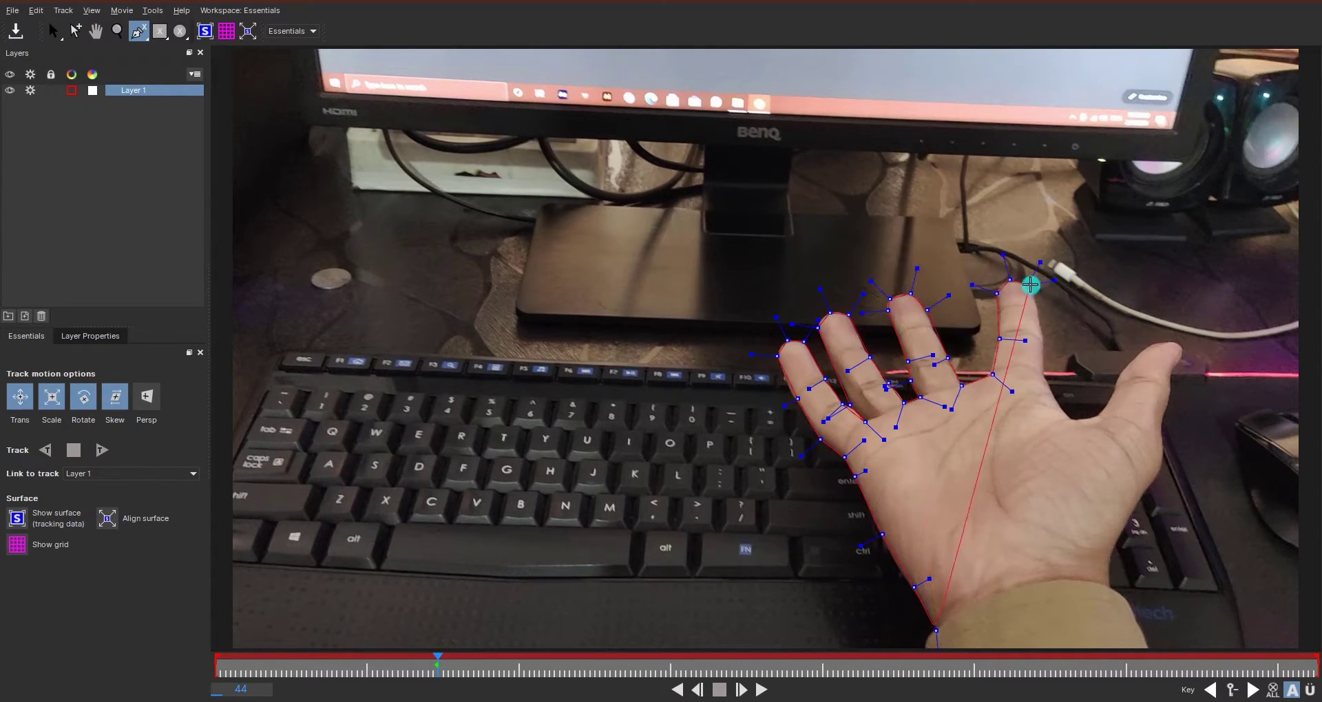
click(1147, 346)
click(1173, 341)
click(1184, 349)
click(1175, 366)
click(1170, 379)
click(1169, 400)
click(1163, 420)
click(1162, 446)
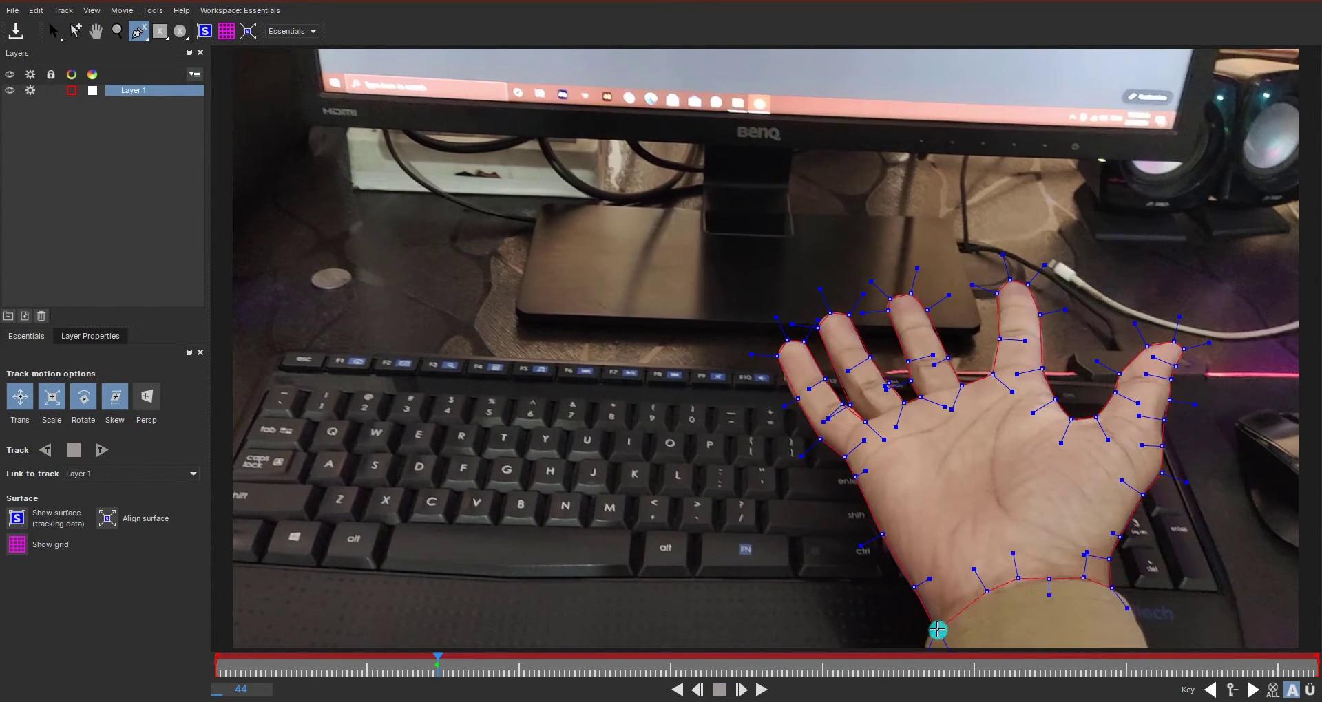
Refine the spline's wrist points so the lower edge follows the sleeve line at frame 44
key(s)
click(912, 464)
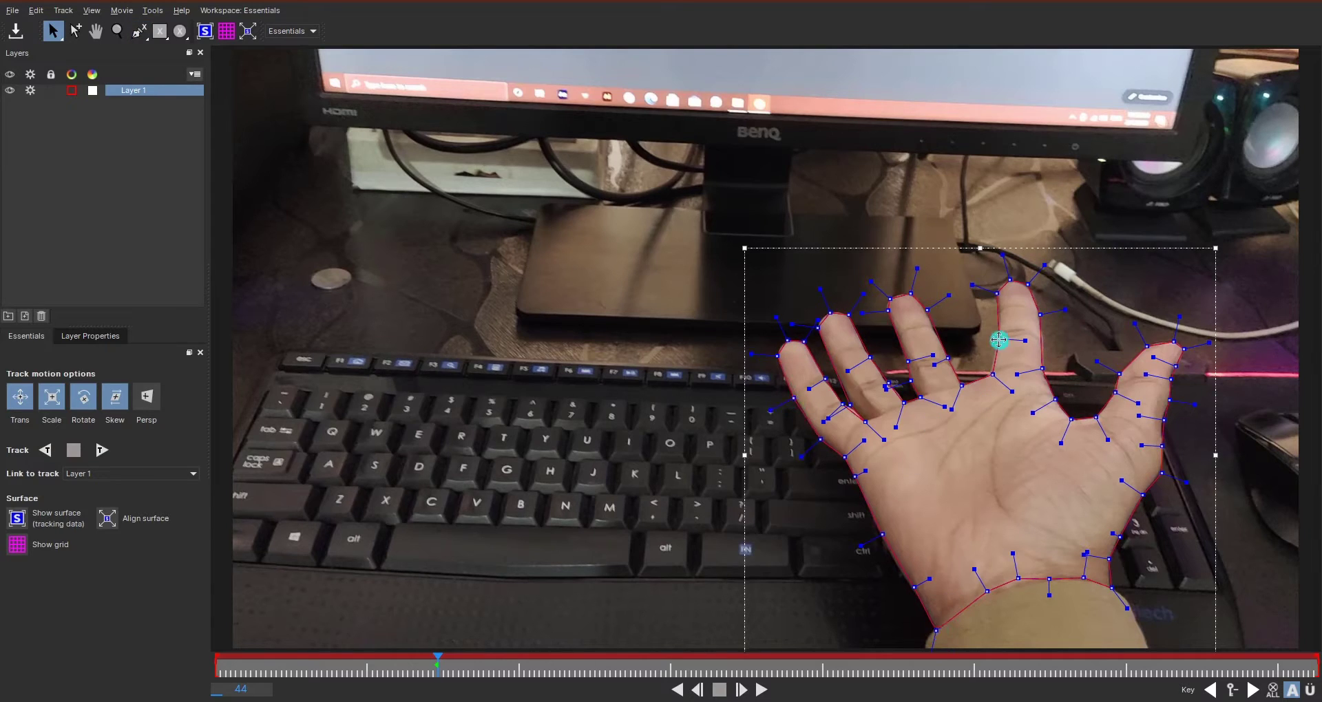
drag(1111, 588, 1108, 570)
drag(987, 592, 985, 588)
drag(935, 630, 930, 613)
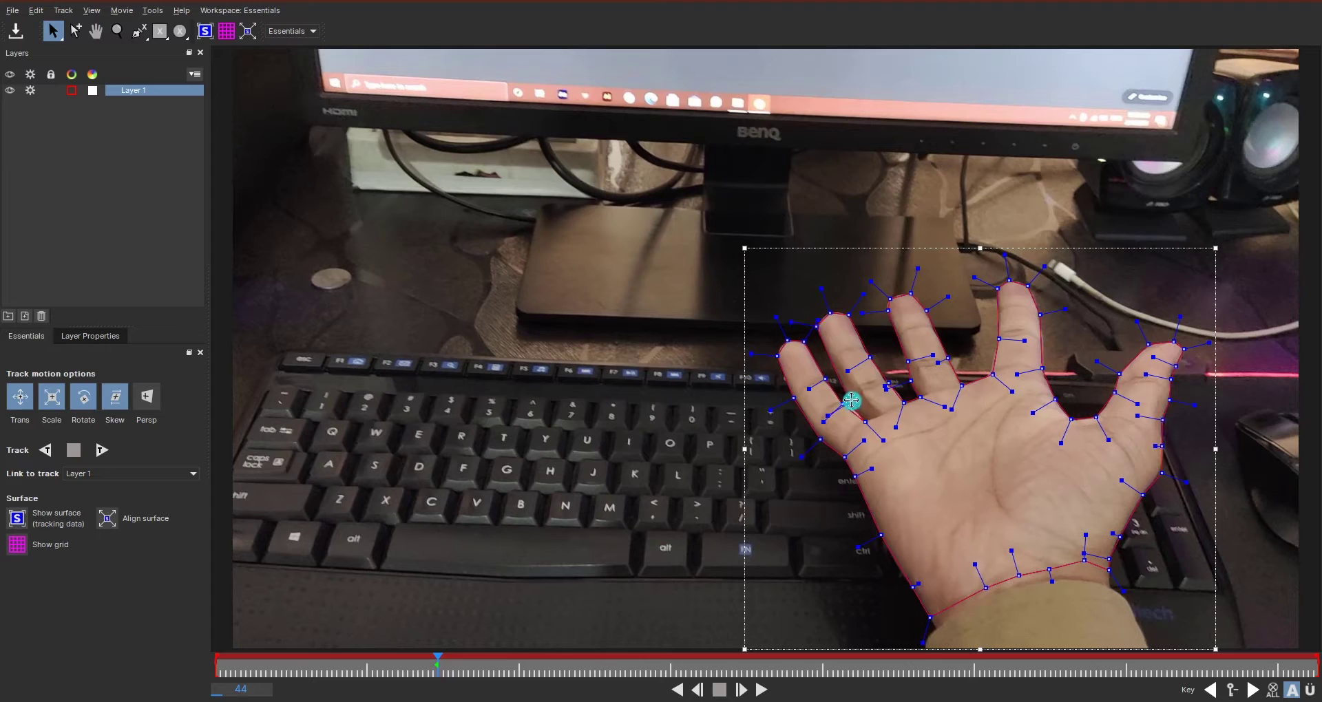
Track the hand layer forward to the end of the clip, then backward from about frame 45 to the start
click(101, 455)
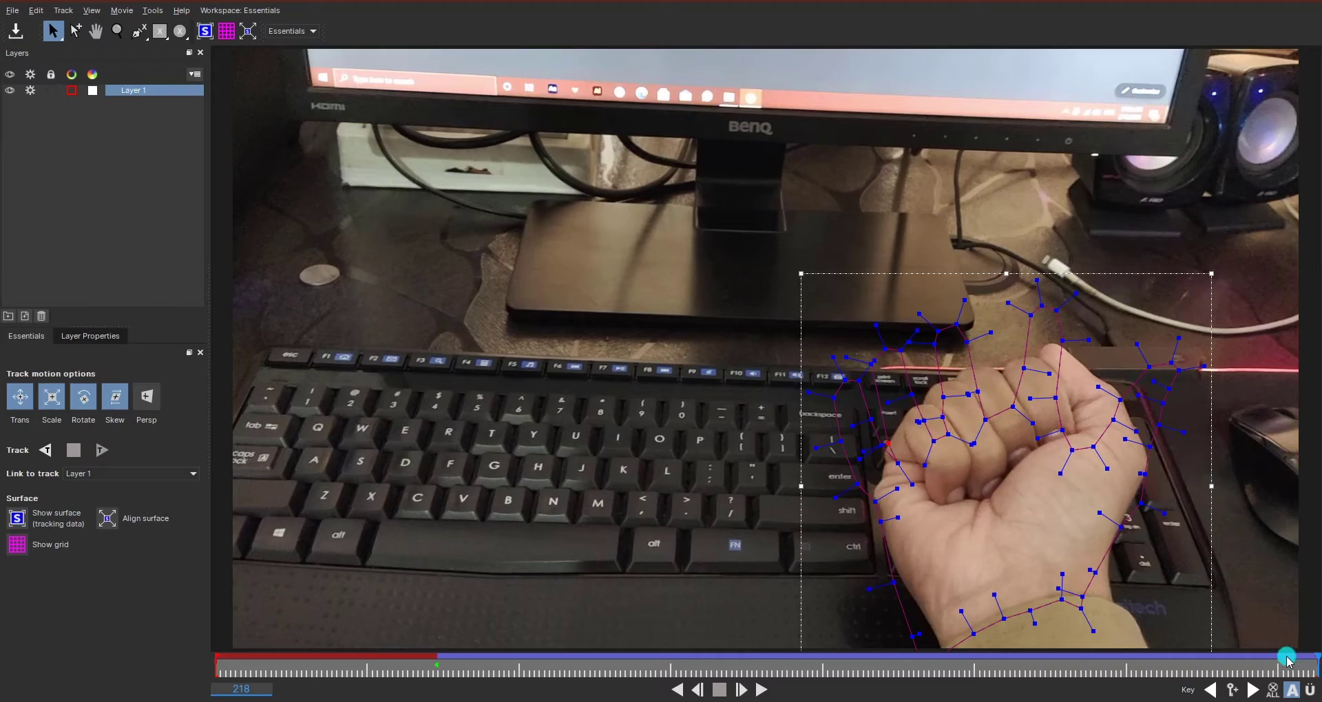
drag(1288, 660, 439, 677)
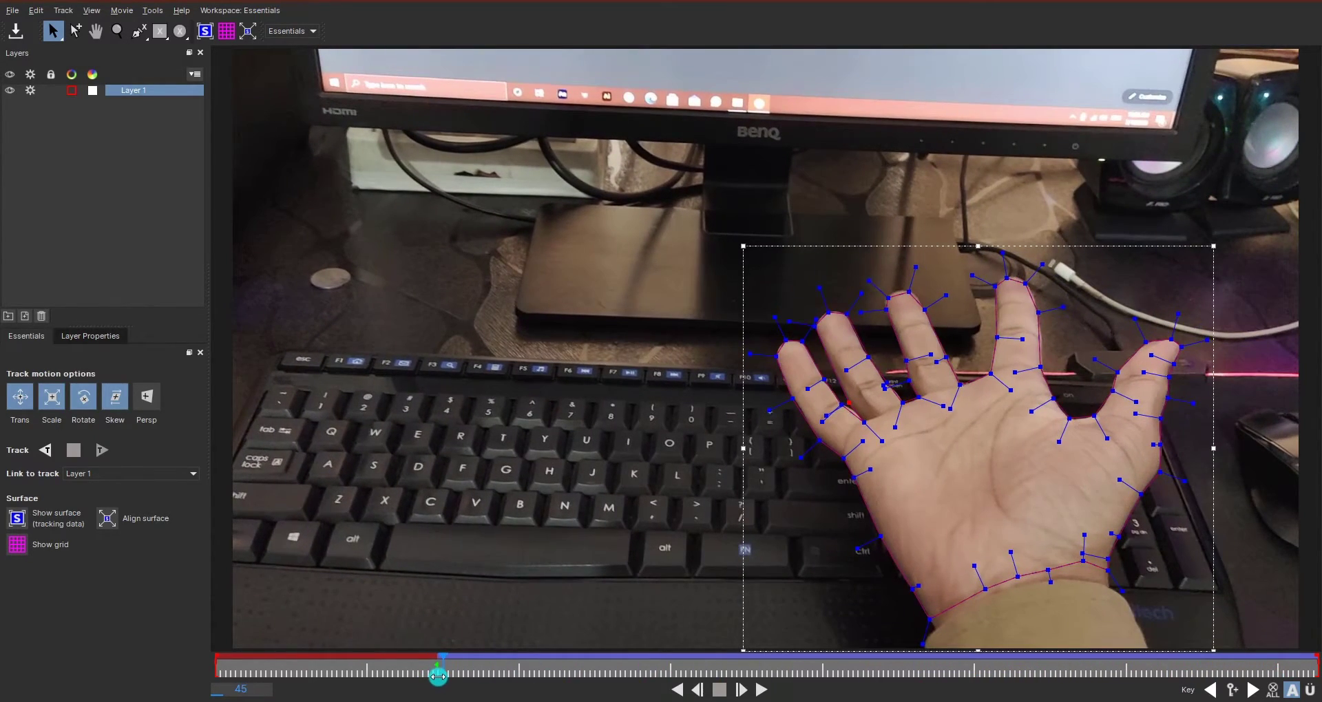
click(44, 451)
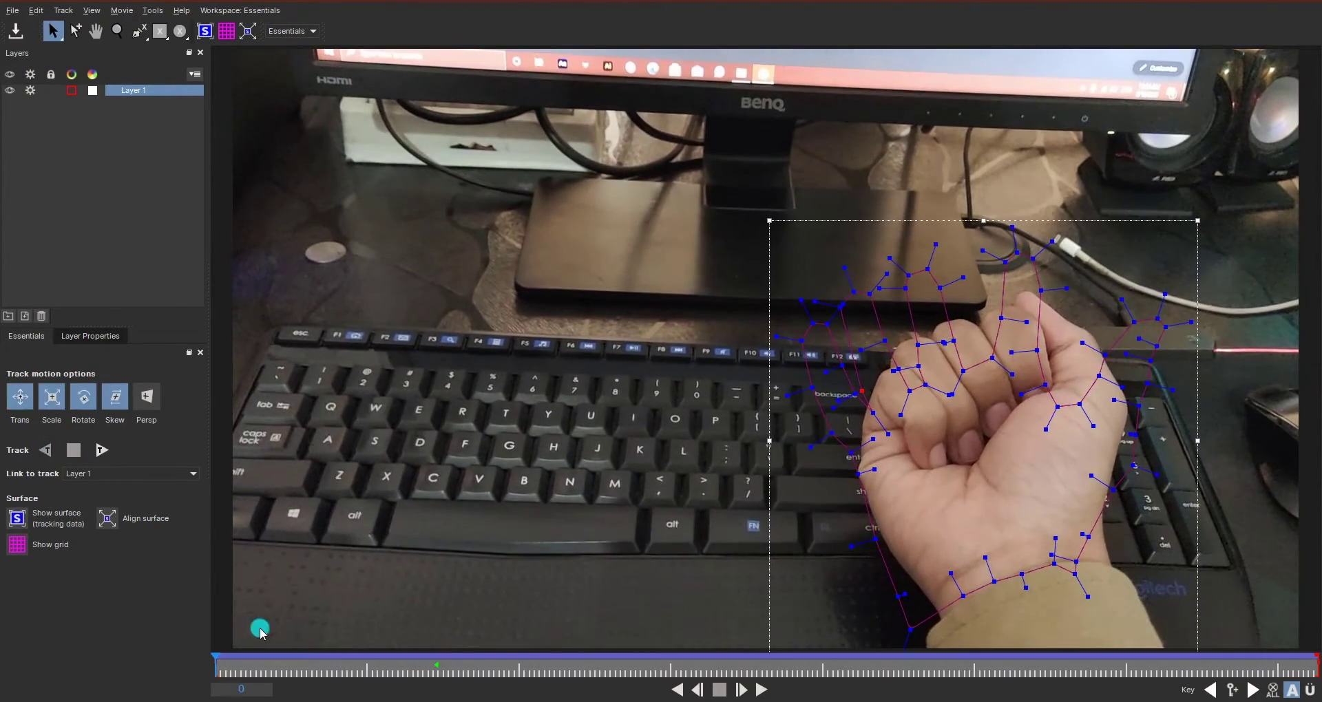
Adjust the spline points around the little finger and thumb to match the hand at frame 59
drag(236, 660, 515, 676)
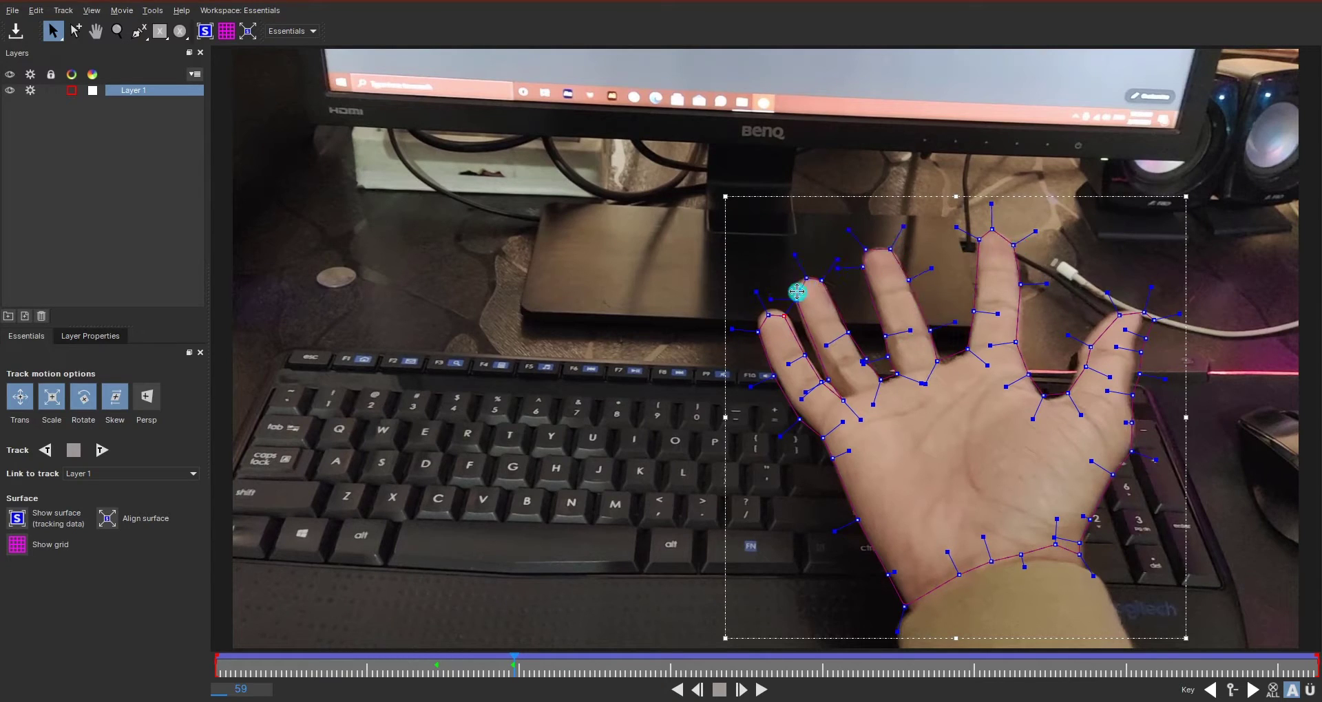
drag(797, 292, 756, 325)
drag(1154, 320, 1140, 325)
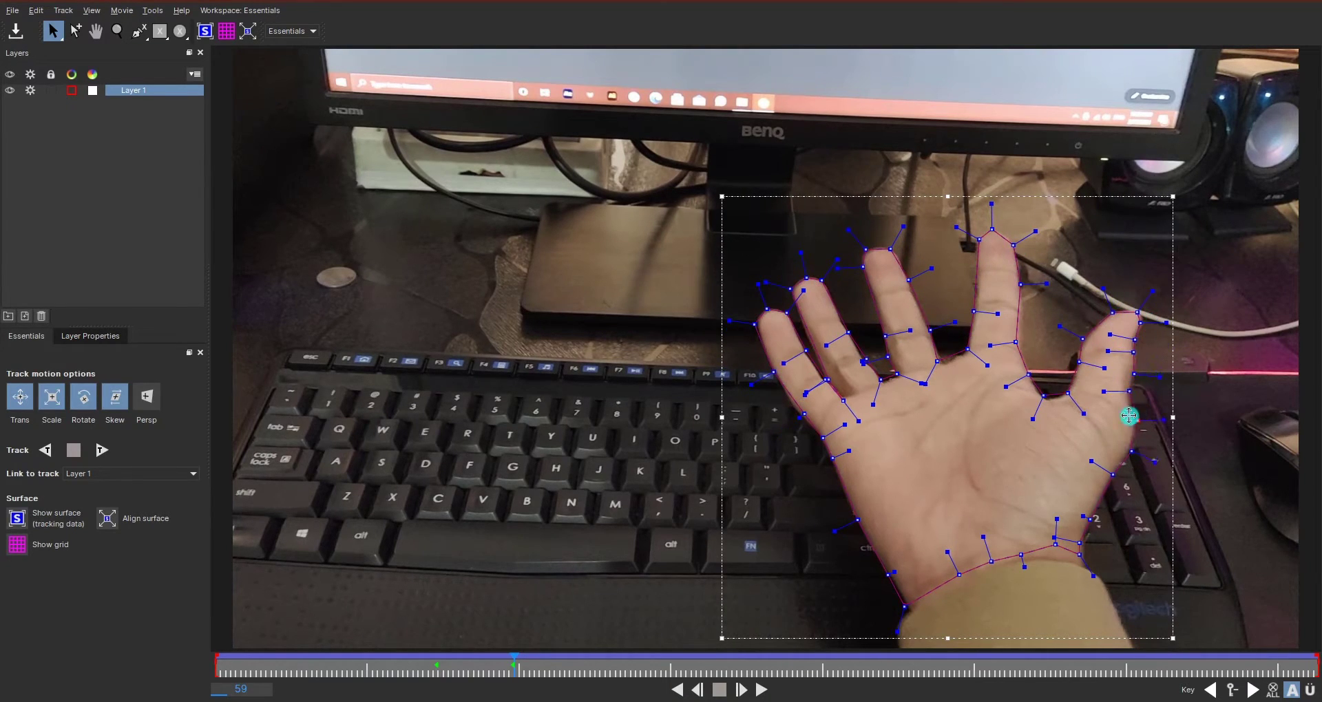
Reshape the spline at frame 141 to fit the thumb, wrist and fingers of the open hand
click(926, 667)
drag(1193, 372, 1174, 377)
drag(1169, 445, 1175, 448)
drag(1086, 602, 1104, 594)
drag(896, 605, 912, 599)
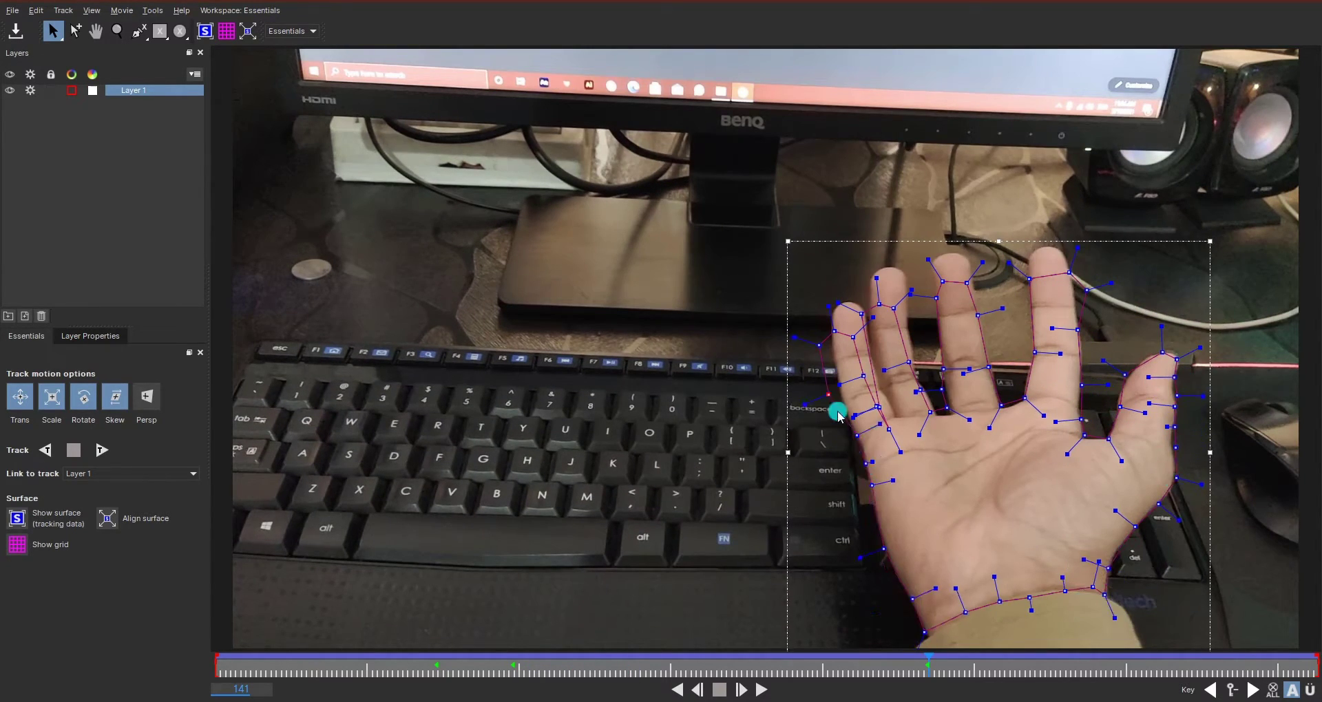
drag(818, 345, 828, 342)
drag(879, 303, 892, 264)
drag(909, 362, 907, 333)
drag(889, 430, 893, 414)
Adjust the spline around the fist at frame 175 and refine its finger points at frame 40
mouse_move(838, 300)
mouse_down()
mouse_move(974, 269)
mouse_move(936, 413)
mouse_move(1071, 254)
mouse_move(1023, 398)
mouse_up()
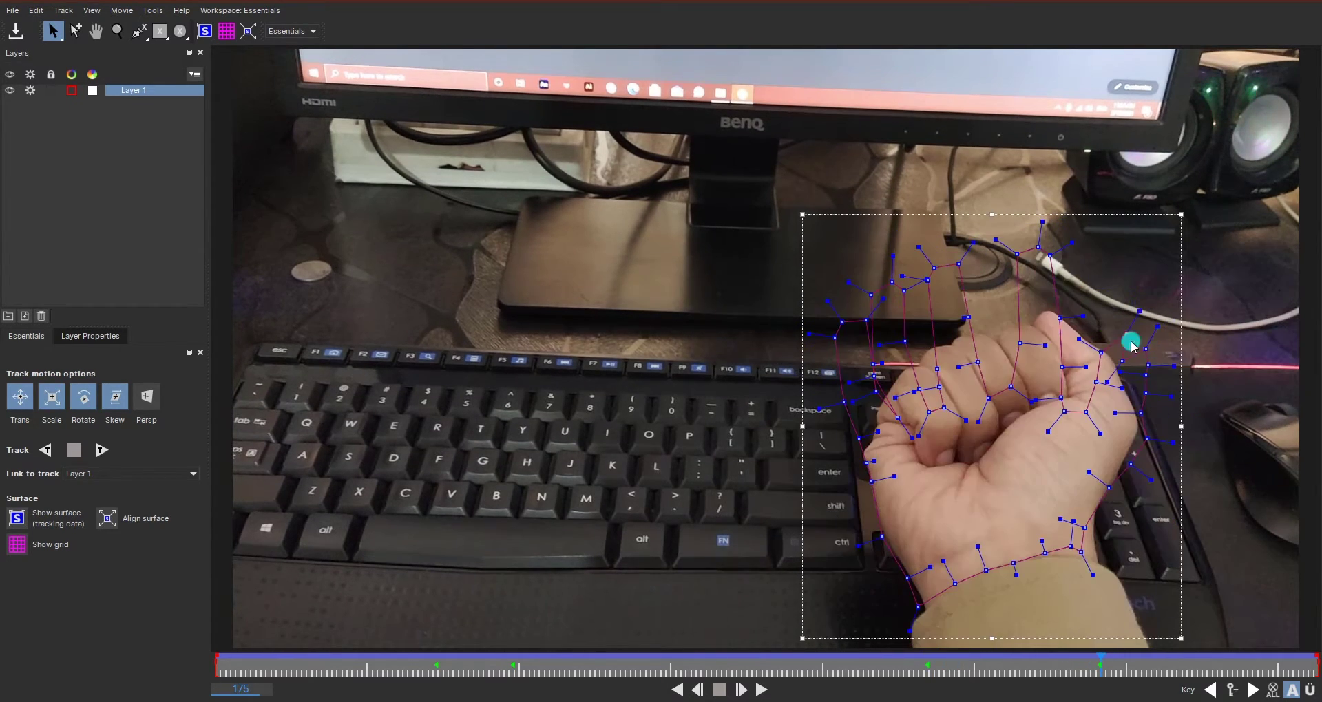
drag(1130, 342, 1130, 413)
click(510, 661)
click(418, 661)
drag(1027, 298, 1026, 303)
drag(798, 397, 812, 401)
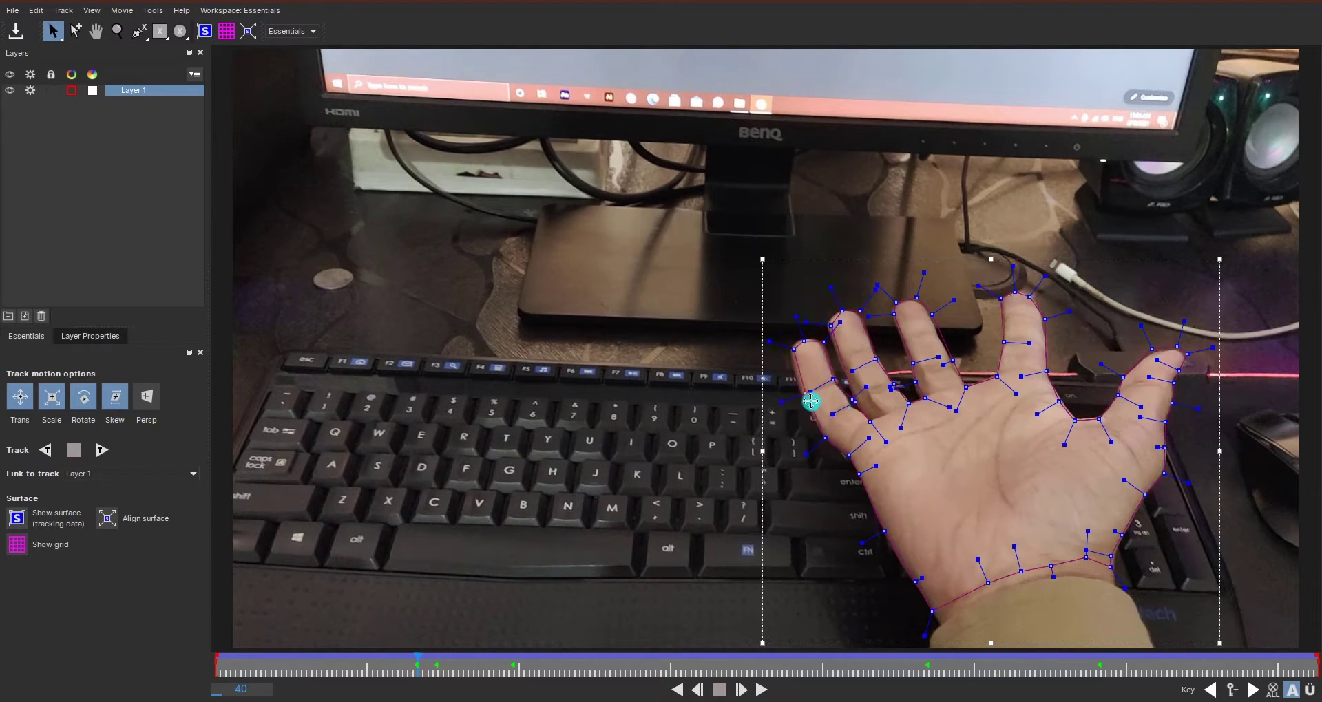
drag(932, 315, 926, 313)
drag(805, 372, 797, 368)
Check the frames up to frame 59 and correct the spline's finger points between frames 59 and 81
drag(510, 657, 428, 657)
key(Left)
click(741, 690)
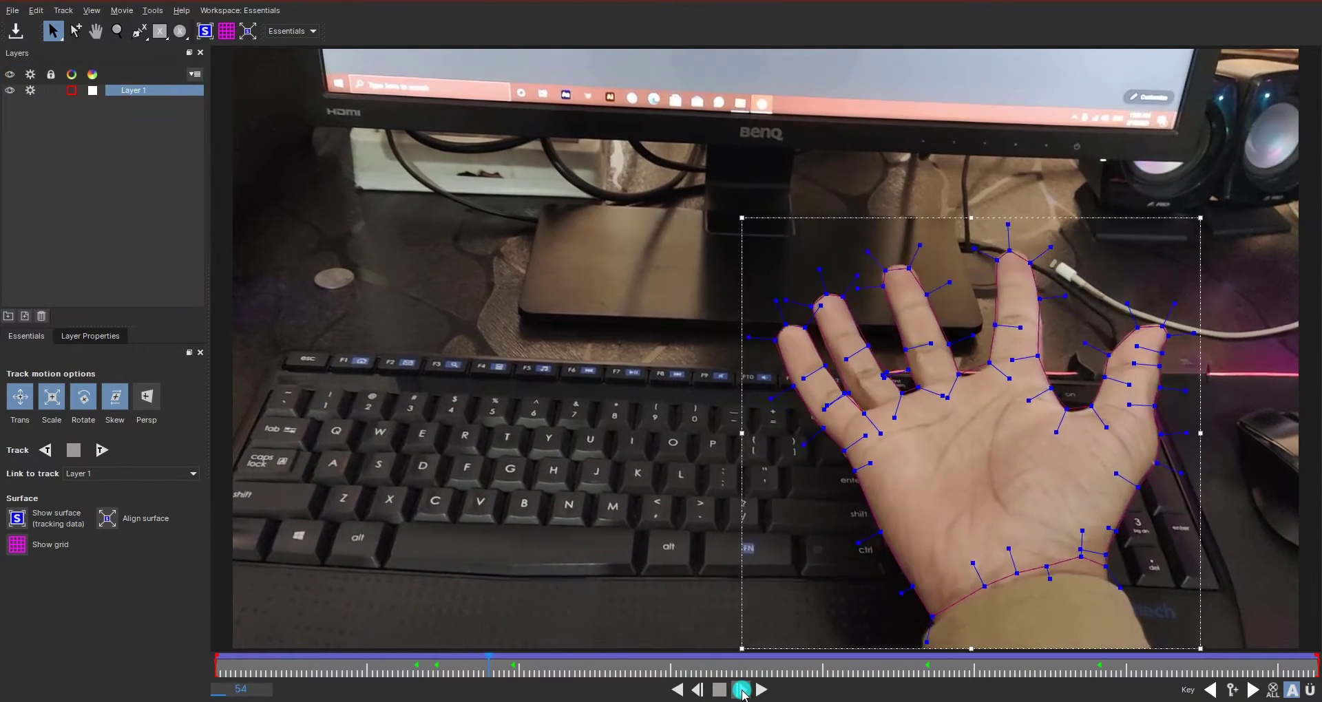
click(559, 659)
drag(693, 206, 693, 182)
drag(802, 175, 832, 167)
drag(585, 303, 564, 262)
Fit the spline's finger and wrist points to the spread hand's outline at frame 81
click(624, 659)
drag(682, 305, 692, 296)
drag(697, 341, 716, 340)
drag(645, 349, 665, 346)
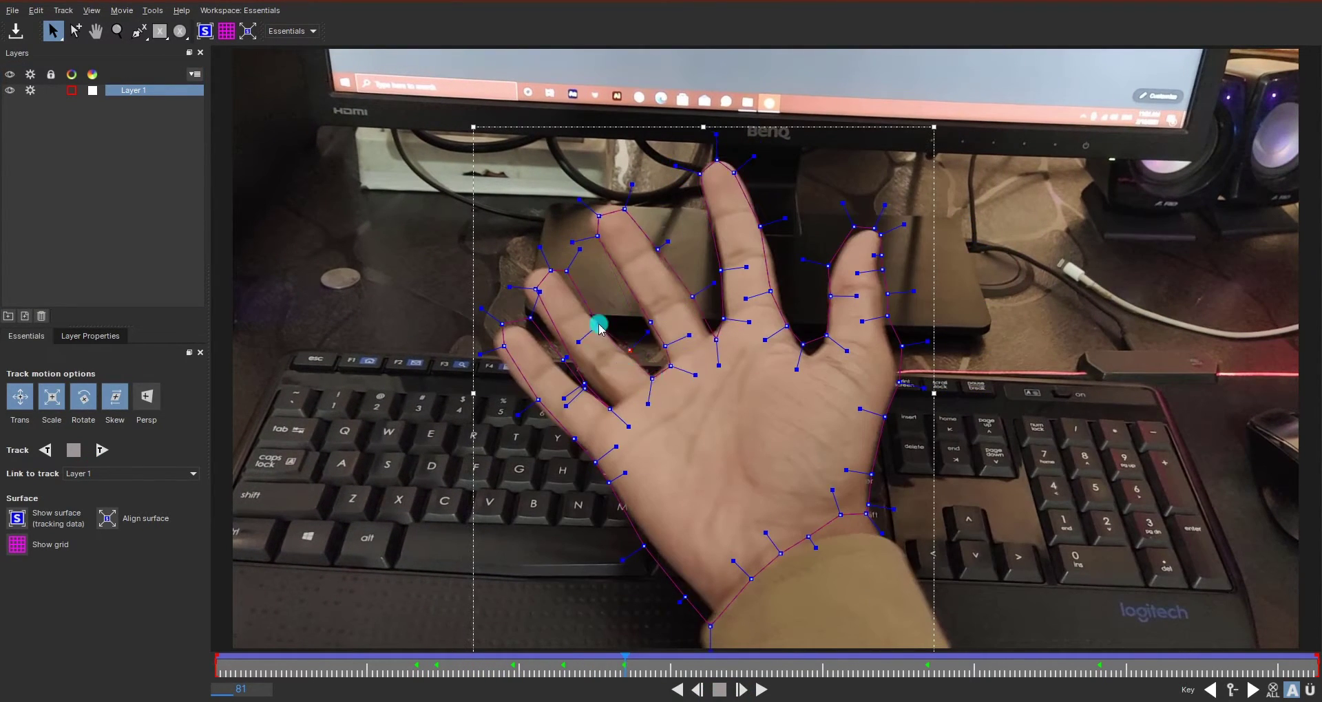
drag(550, 270, 530, 268)
drag(504, 346, 490, 350)
drag(536, 289, 521, 288)
drag(584, 389, 561, 369)
mouse_move(643, 546)
mouse_down()
mouse_move(847, 517)
mouse_move(828, 268)
mouse_move(655, 248)
mouse_up()
drag(709, 331, 811, 360)
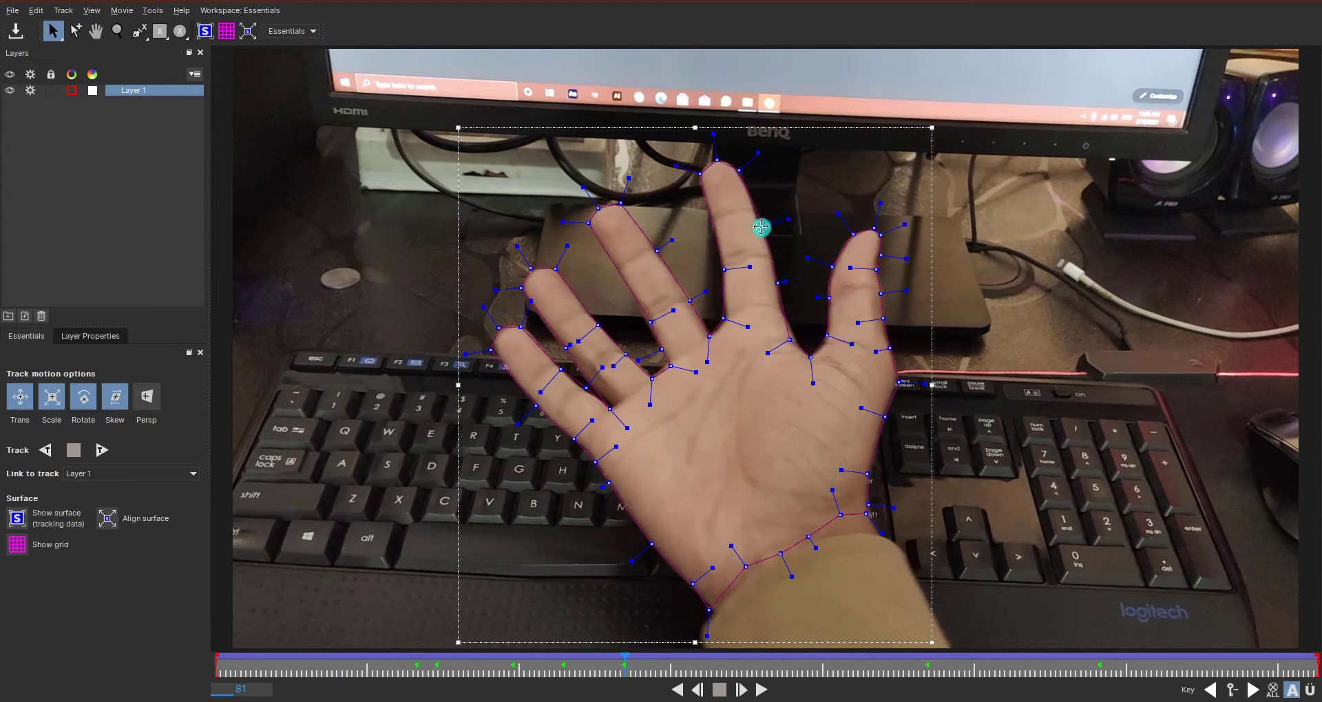
Close Mocha to return to After Effects and create AE masks from the tracked shape on the Mask layer
drag(624, 664, 428, 668)
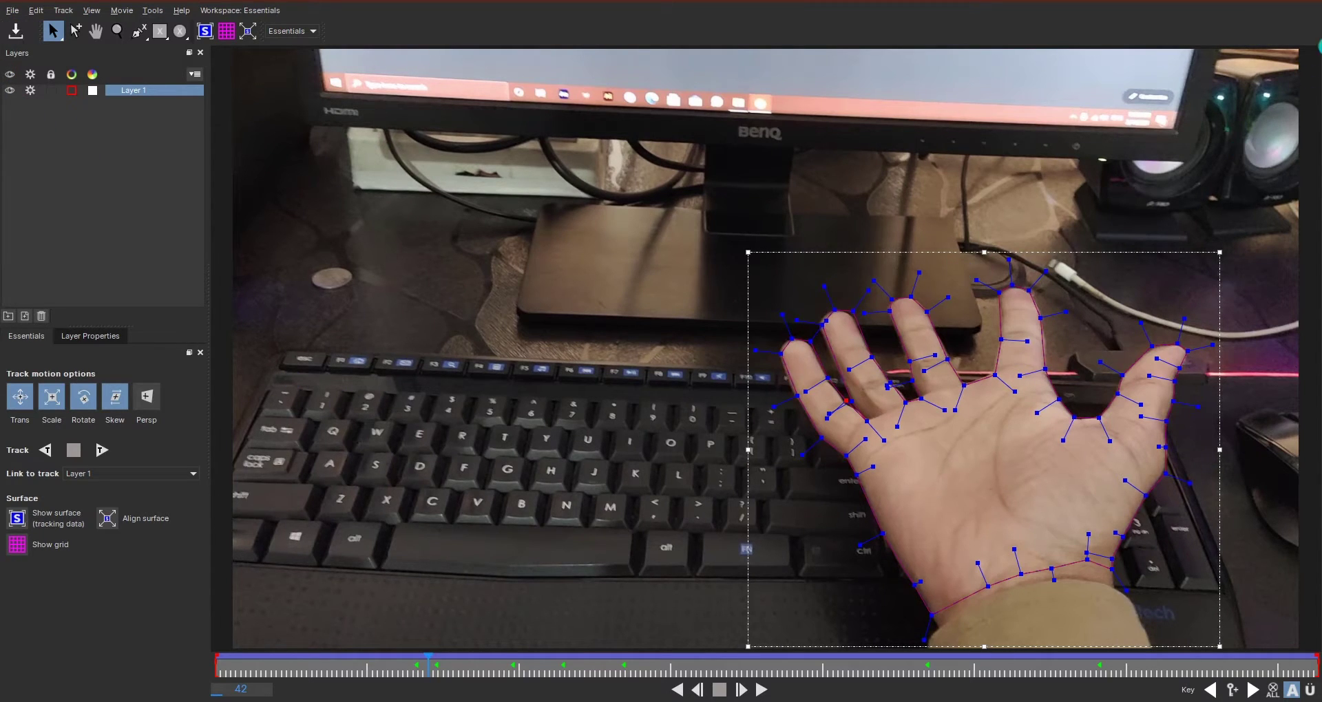
click(1310, 1)
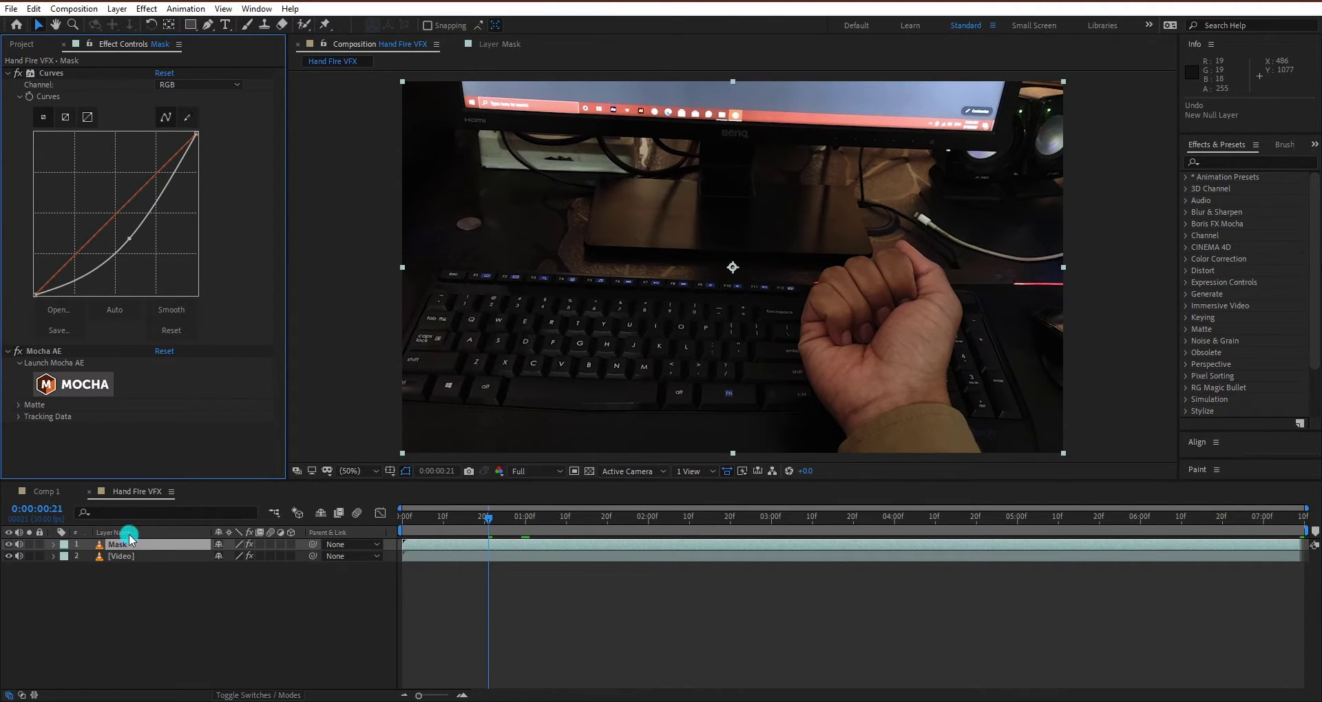
click(18, 406)
scroll(108, 423, down, 2)
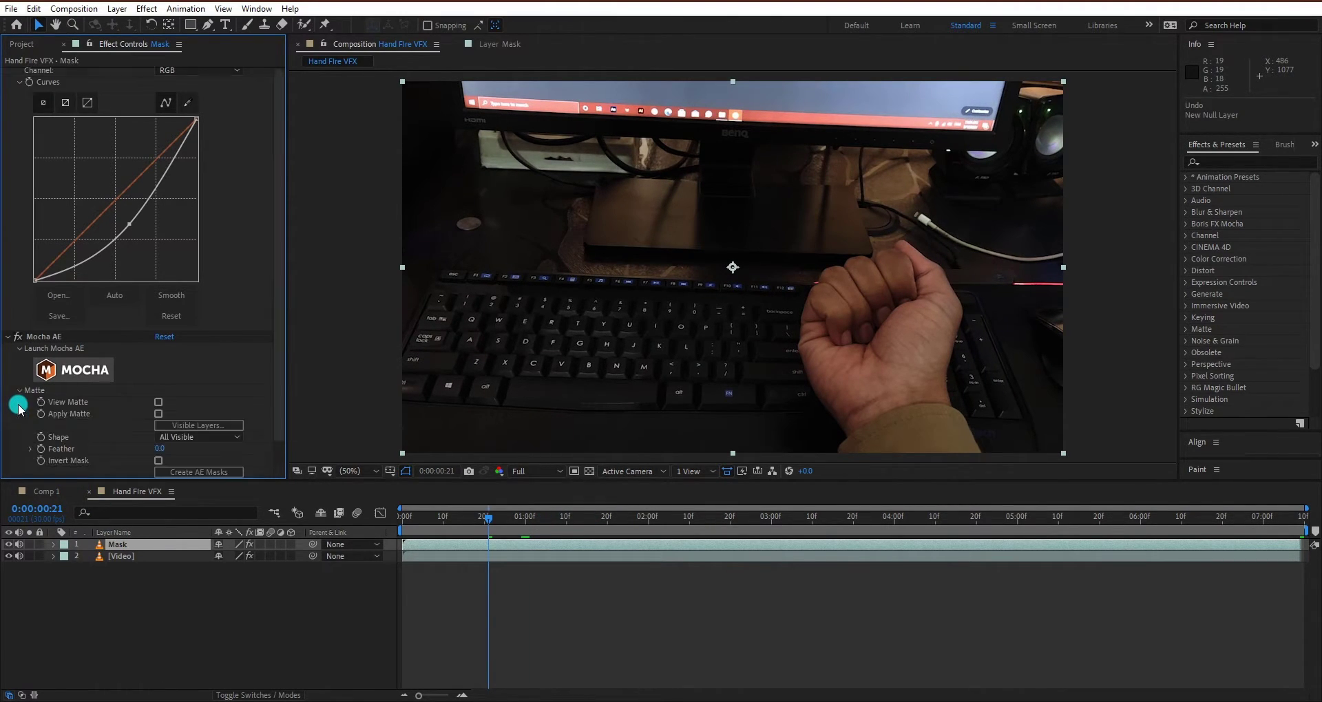
click(216, 461)
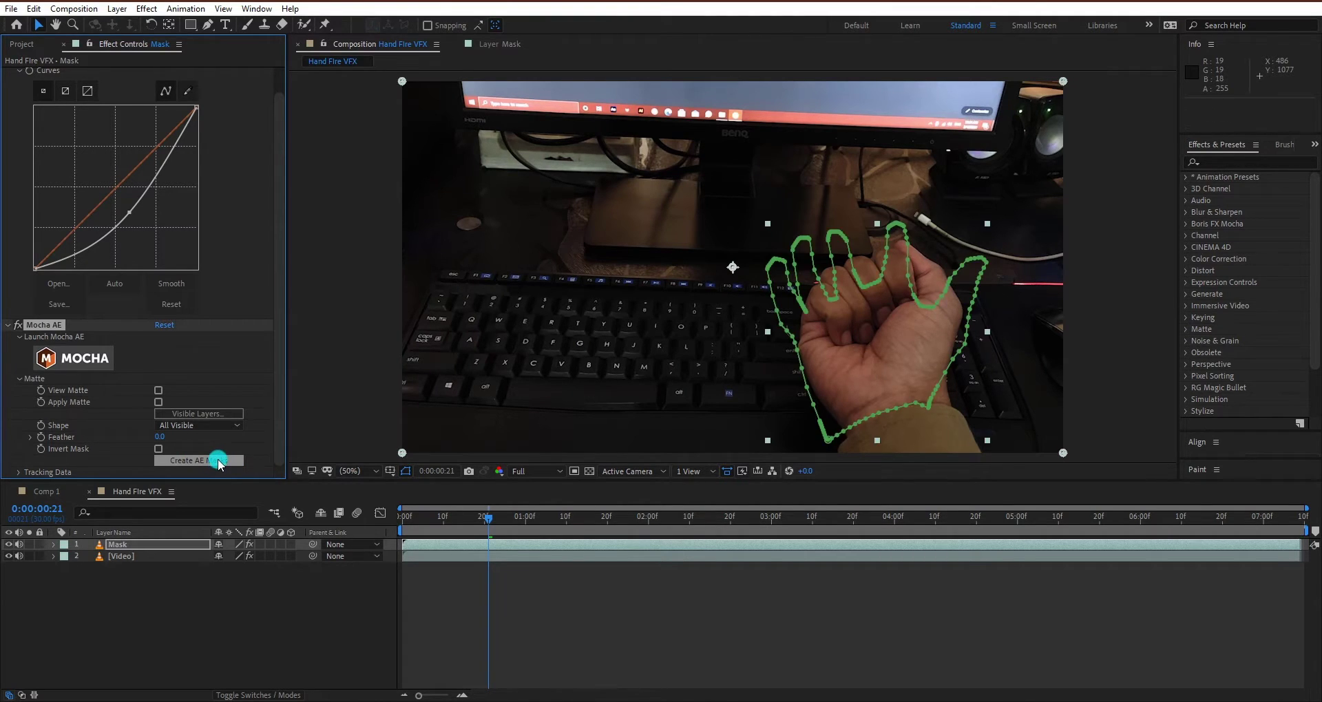
Set the Mask Feather of the Mask layer's hand mask to 5 pixels and collapse the layer
click(172, 544)
key(m)
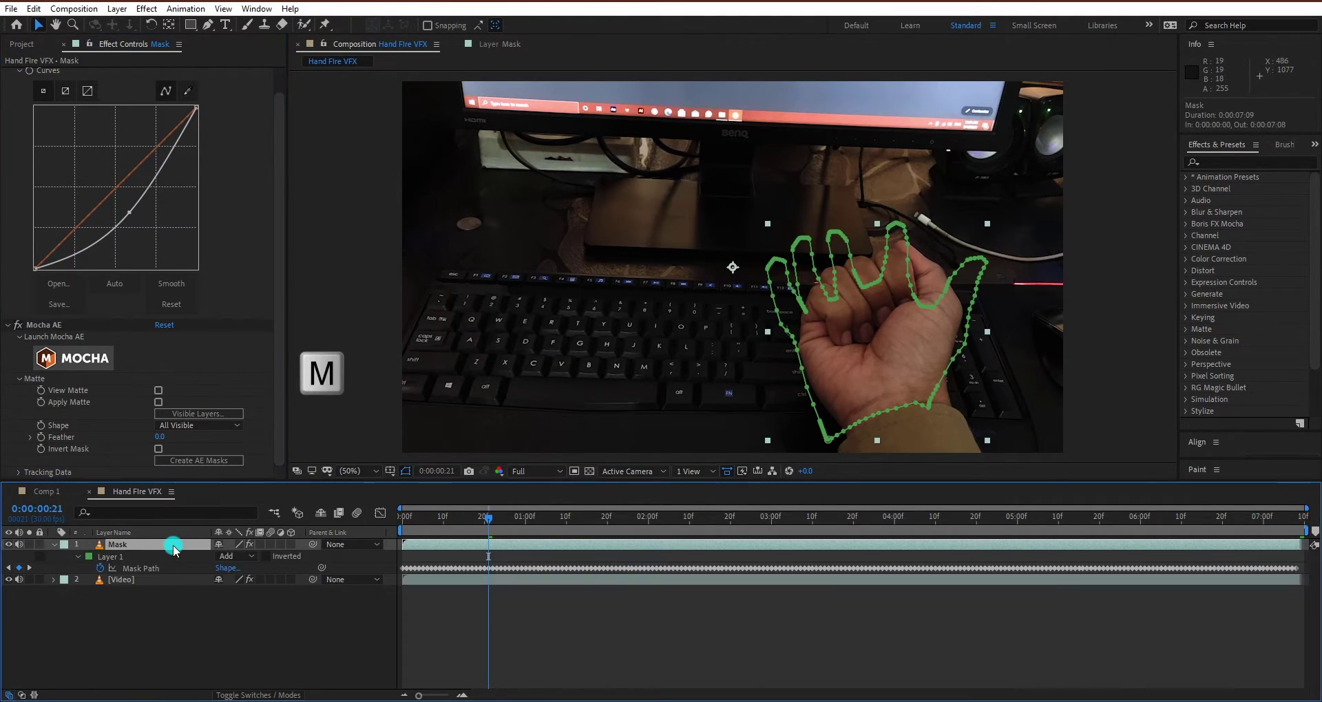
click(163, 557)
key(f)
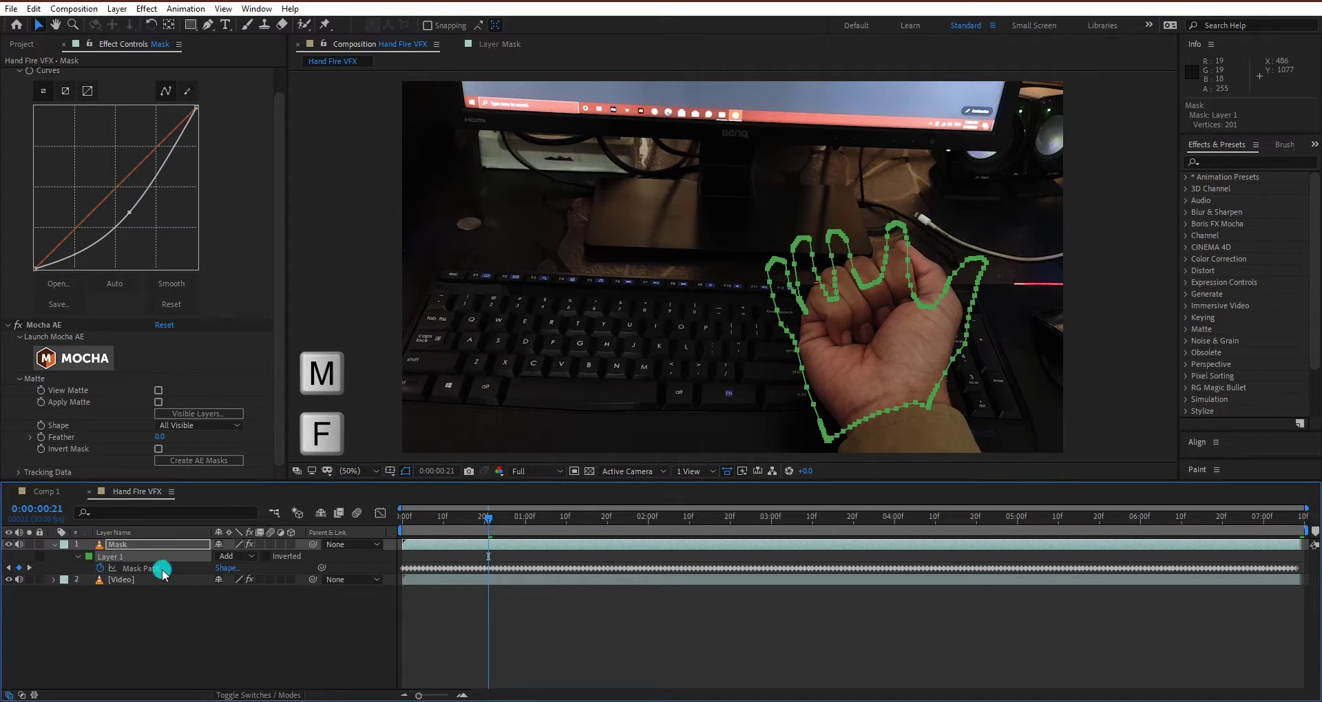
click(163, 570)
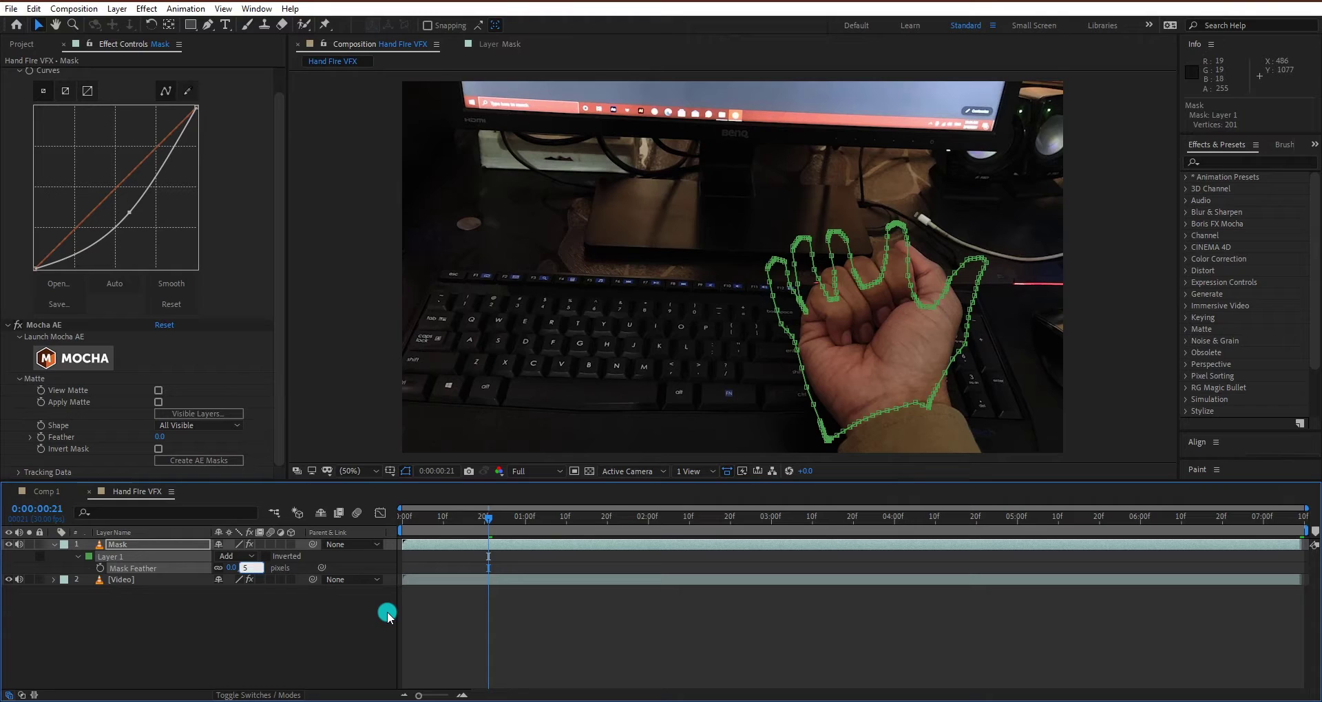
click(77, 556)
click(132, 545)
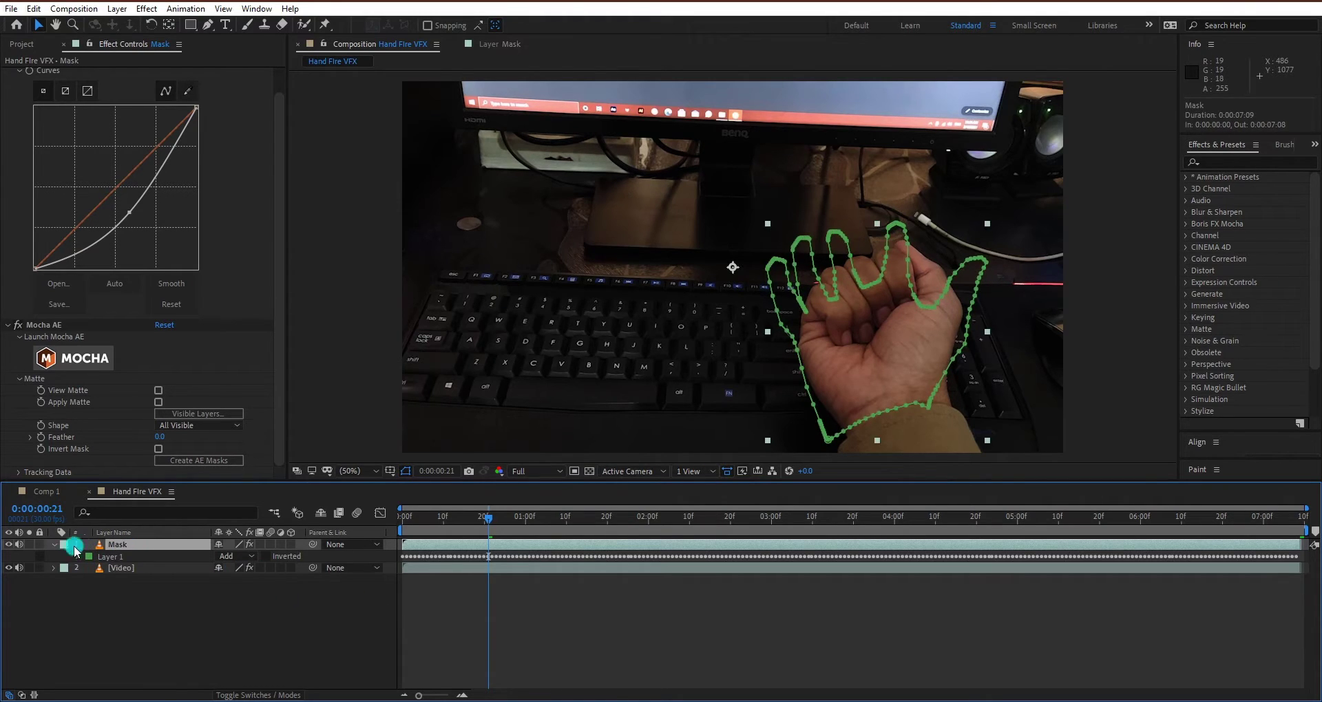
click(53, 544)
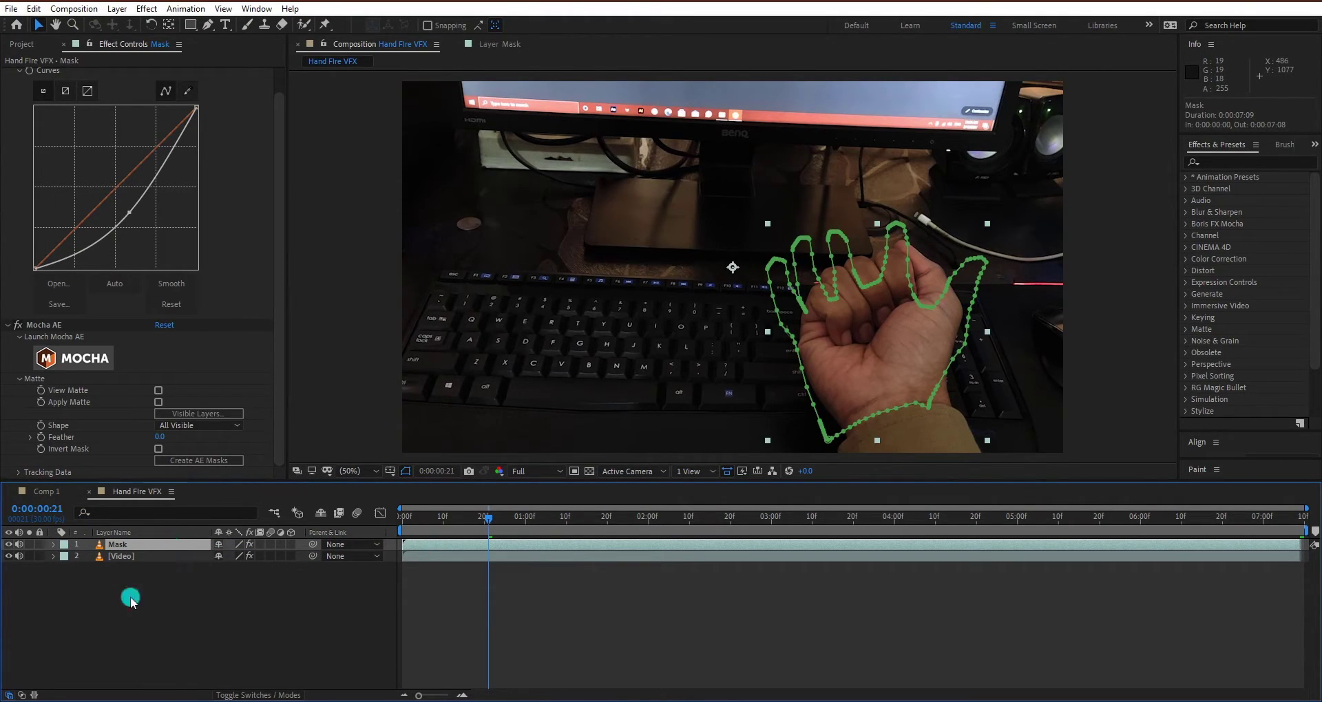
Add a new null object to the Hand Fire VFX composition
right_click(172, 611)
mouse_move(227, 477)
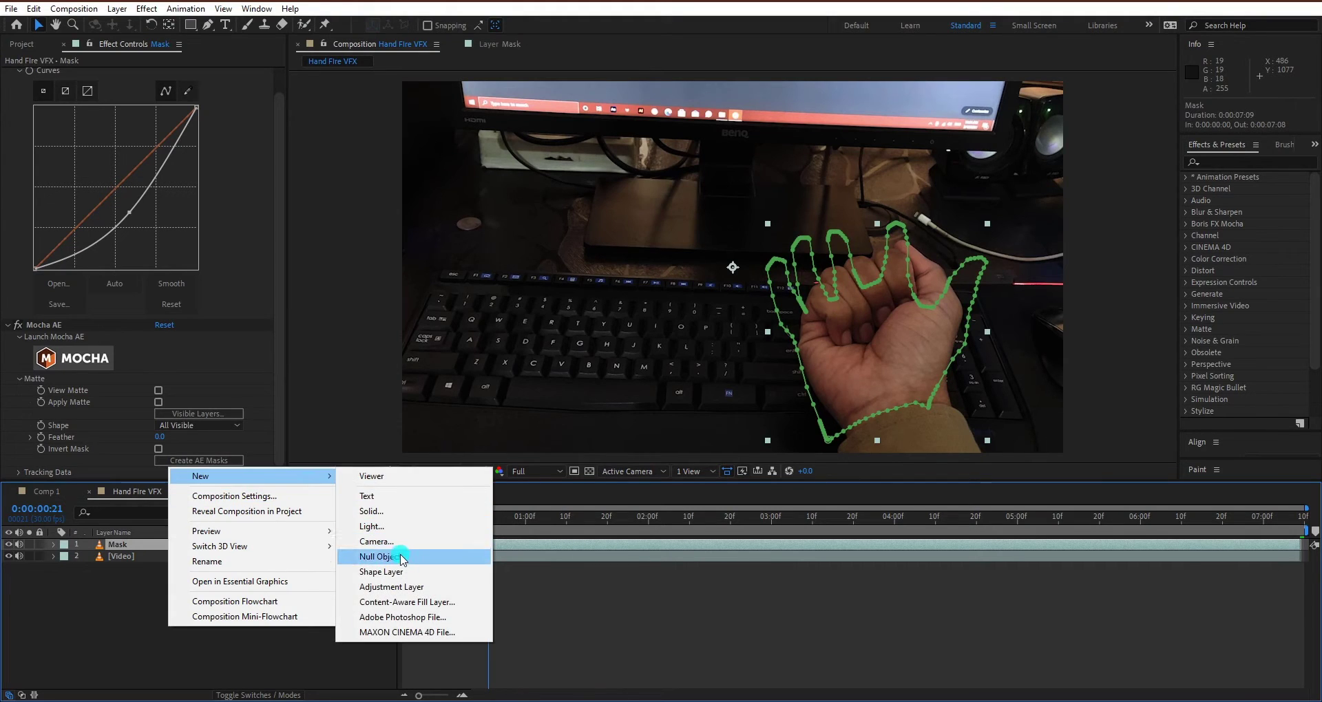
click(458, 551)
Create Mocha AE track data on the Mask layer from the tracked hand layer
click(132, 556)
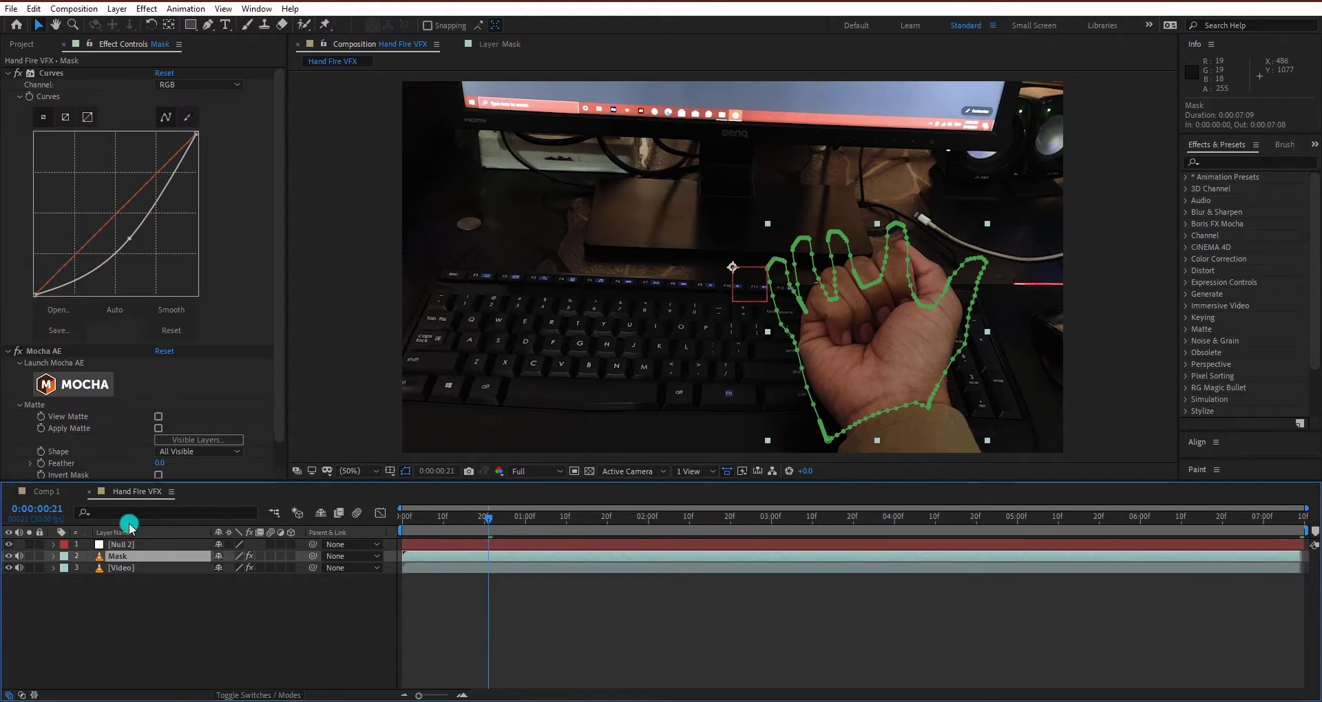
scroll(79, 406, down, 2)
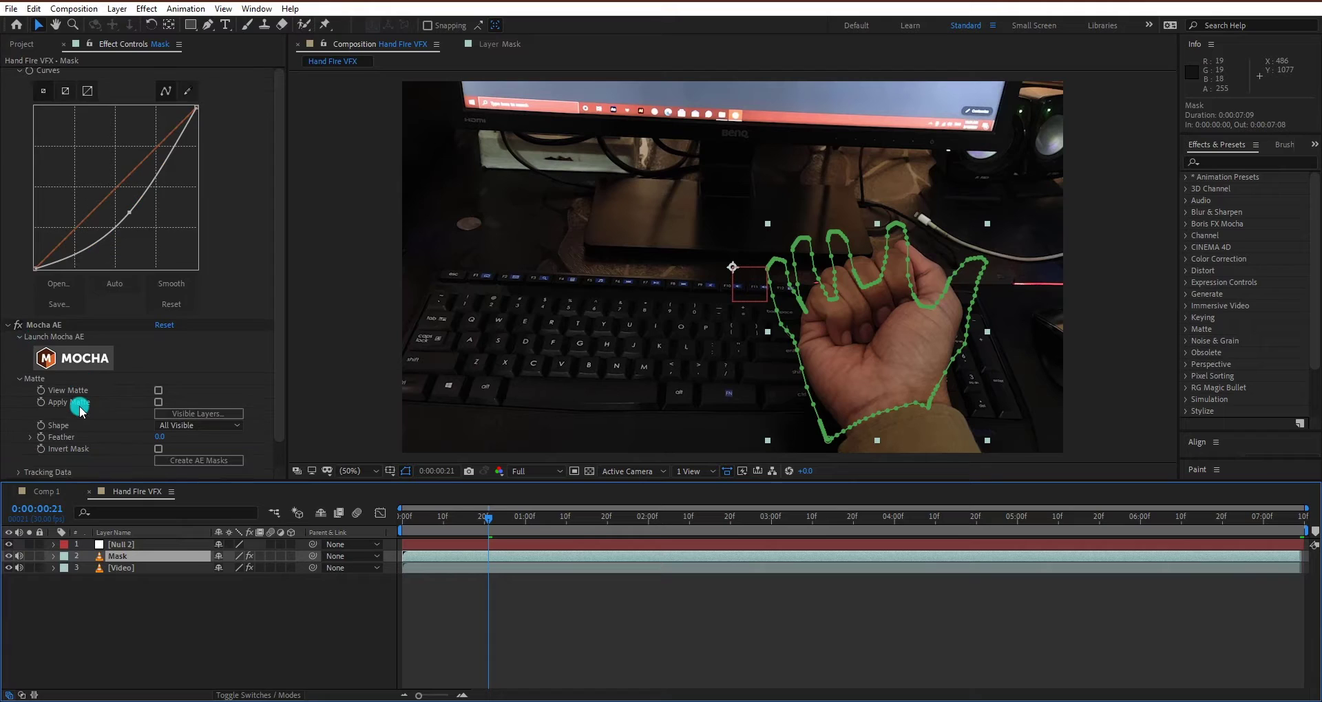
click(15, 472)
scroll(104, 384, down, 5)
click(210, 304)
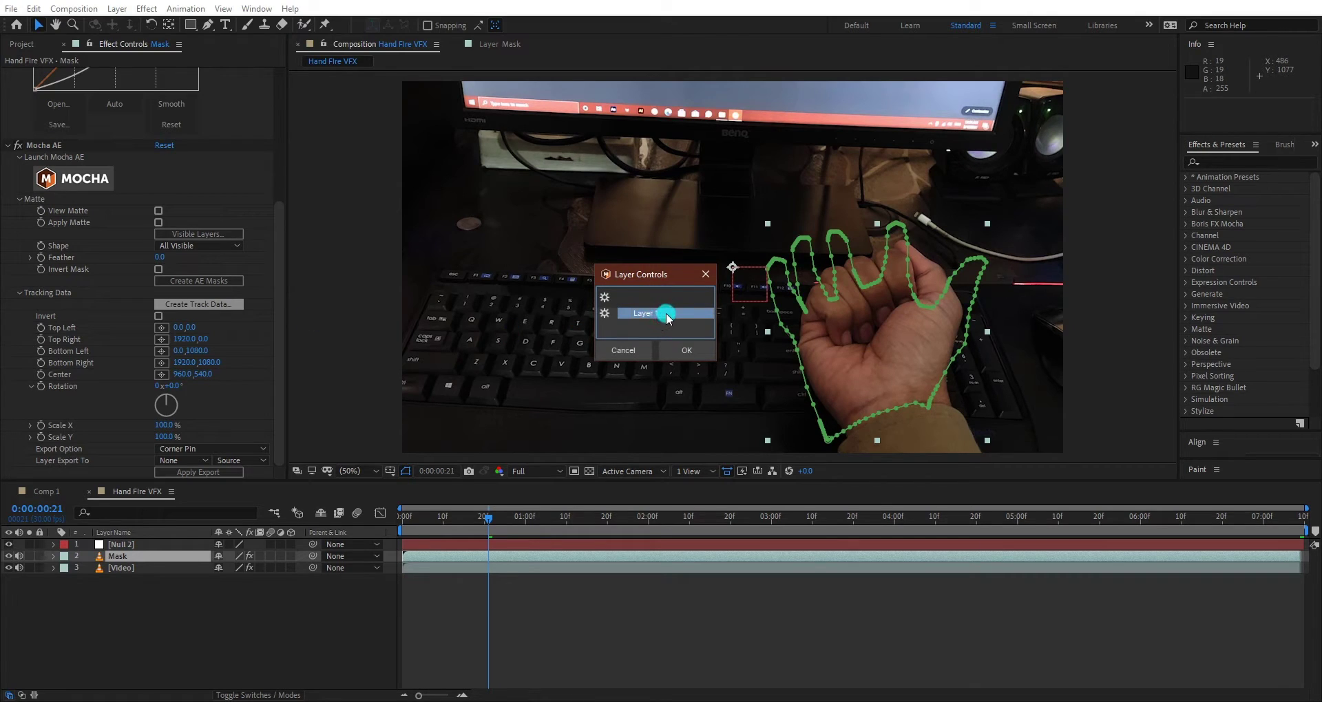
click(686, 350)
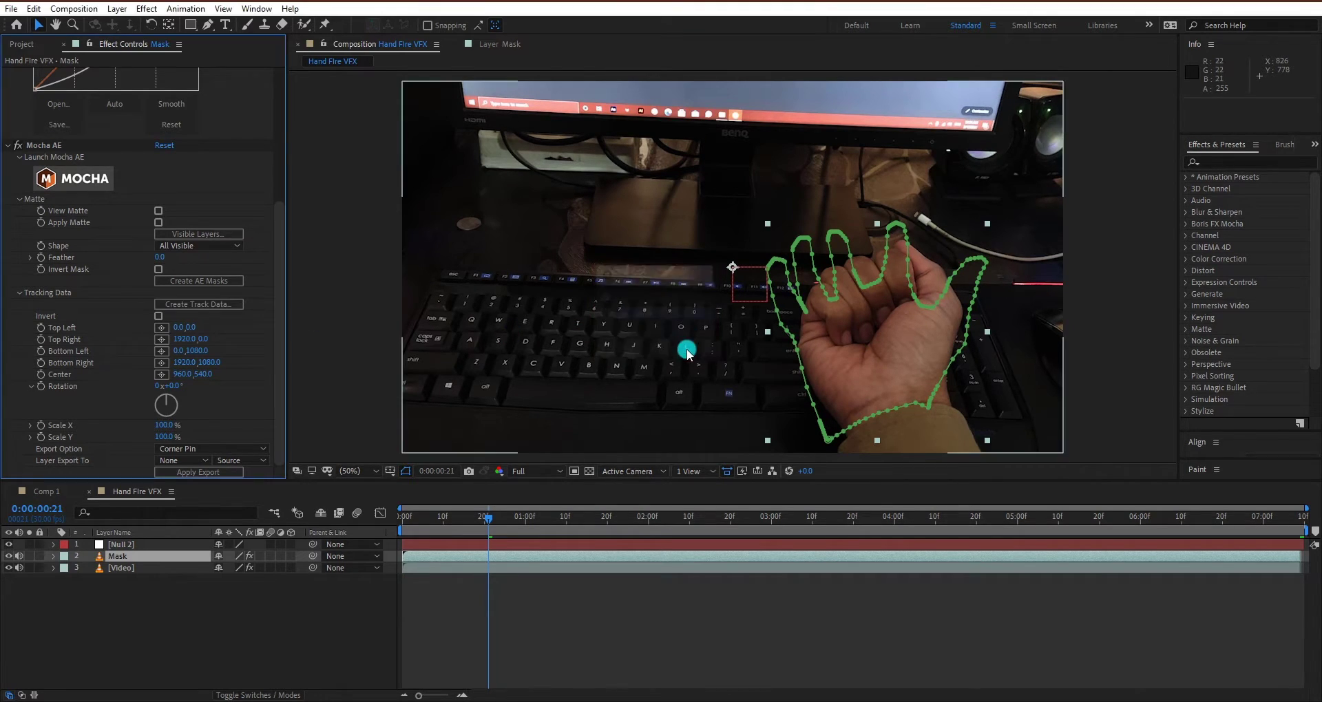
Export the track data to Null 2 as Corner Pin (Support Motion Blur) and check the null's tracking
click(196, 449)
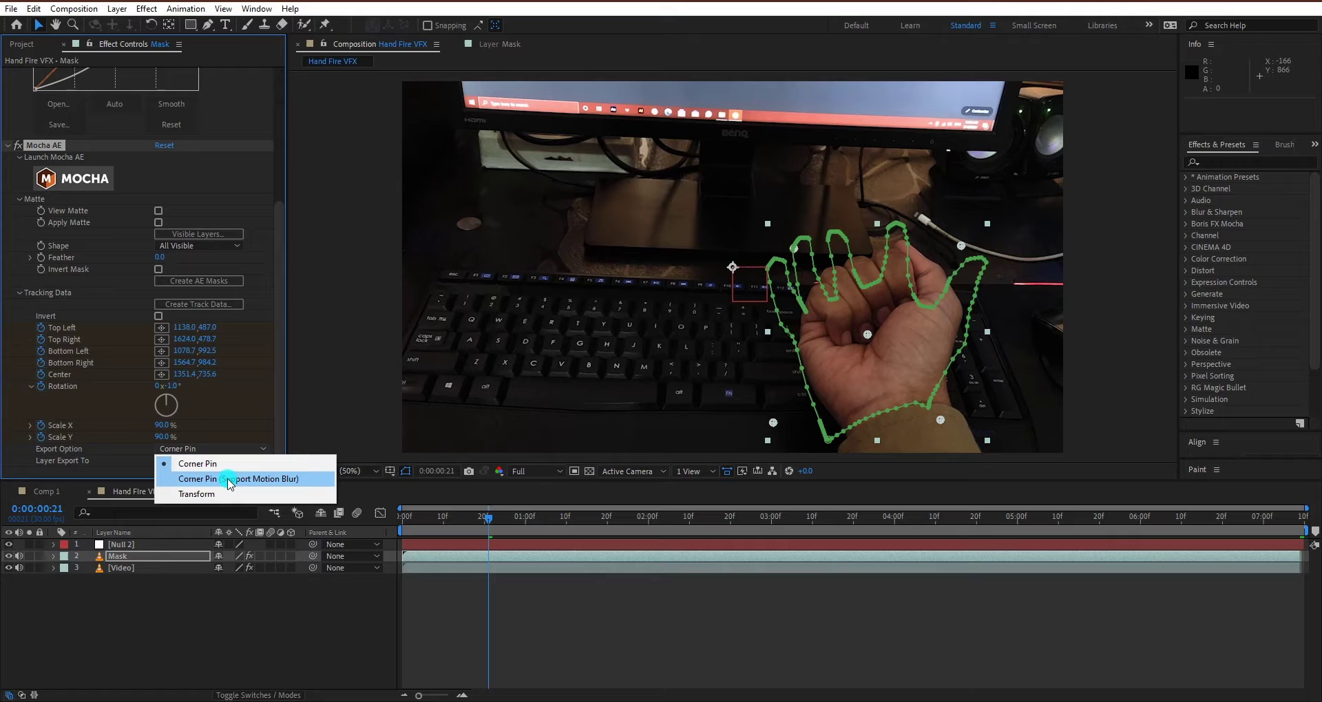
click(229, 481)
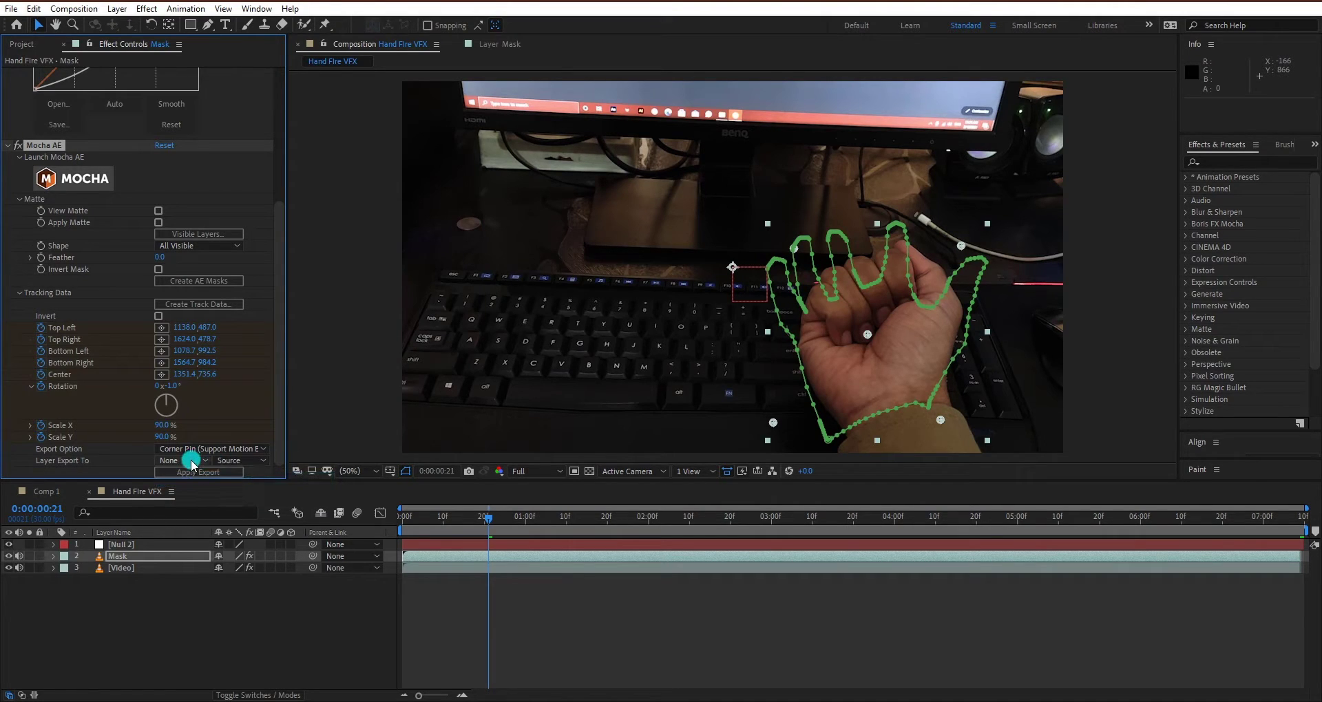
click(189, 460)
click(203, 495)
click(168, 544)
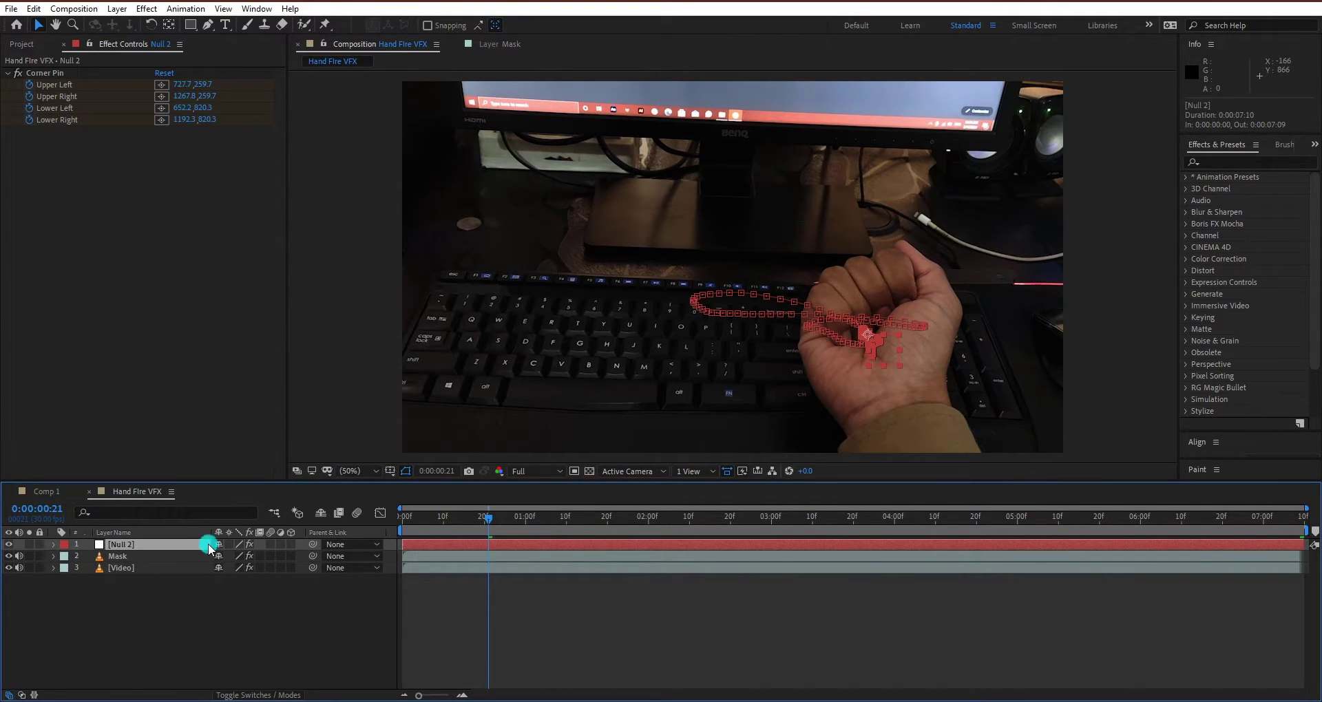
mouse_move(487, 529)
mouse_down()
mouse_move(502, 523)
mouse_move(449, 527)
mouse_move(491, 516)
mouse_up()
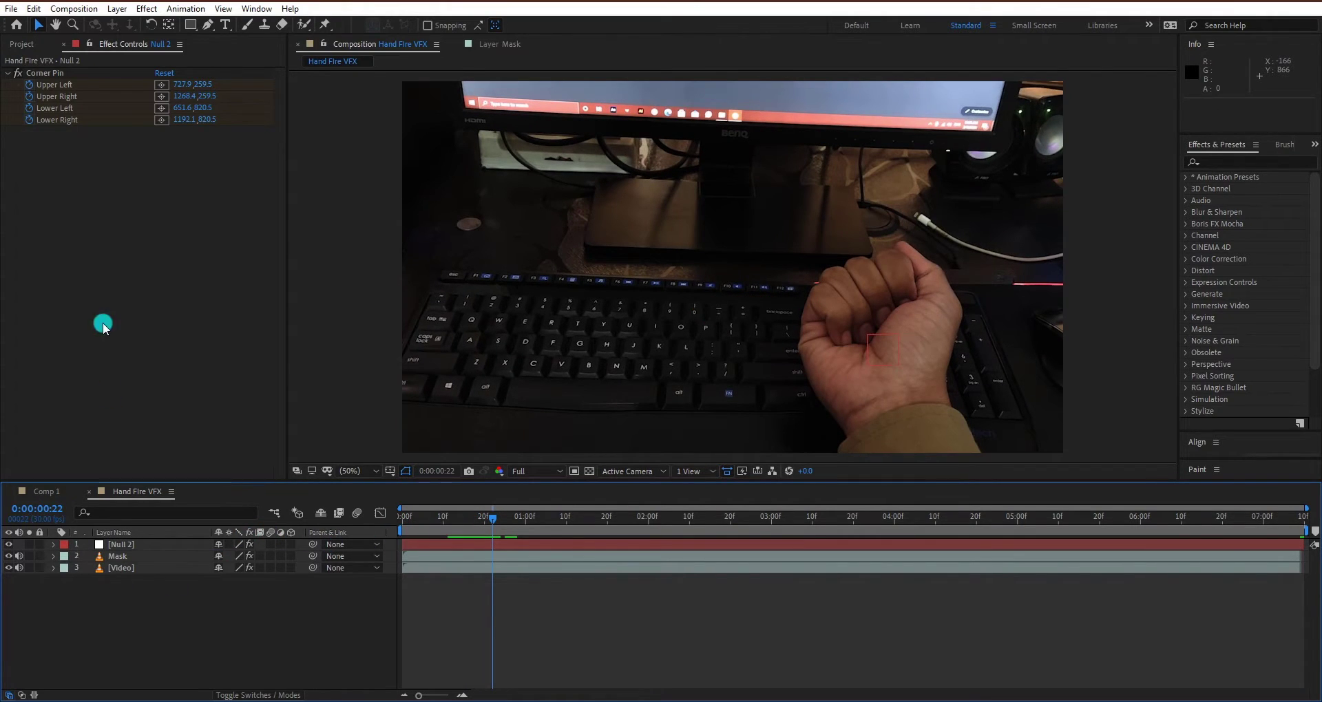
Add the Torch_Turbulent_01 footage as the uppermost layer of the composition and set its blending mode to Screen
click(35, 41)
drag(97, 219, 154, 548)
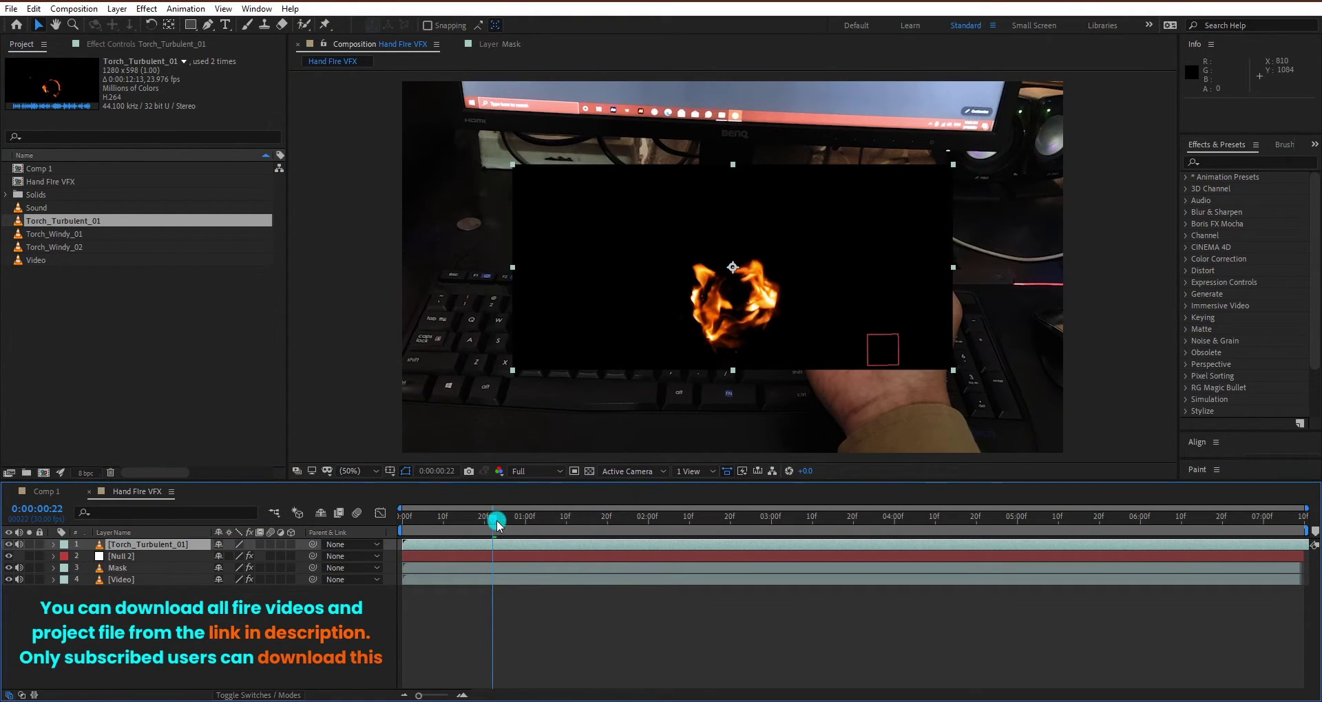
mouse_move(497, 523)
mouse_down()
mouse_move(598, 522)
mouse_move(510, 527)
mouse_up()
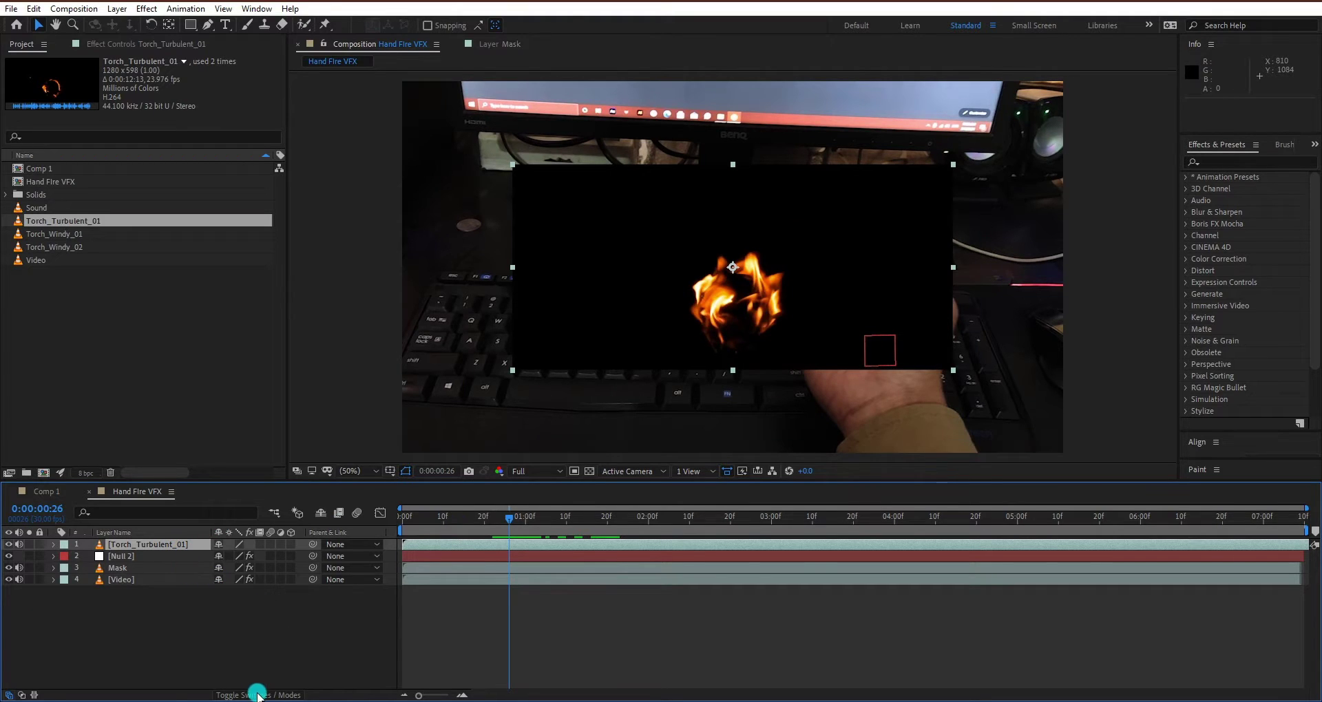
key(F4)
click(234, 544)
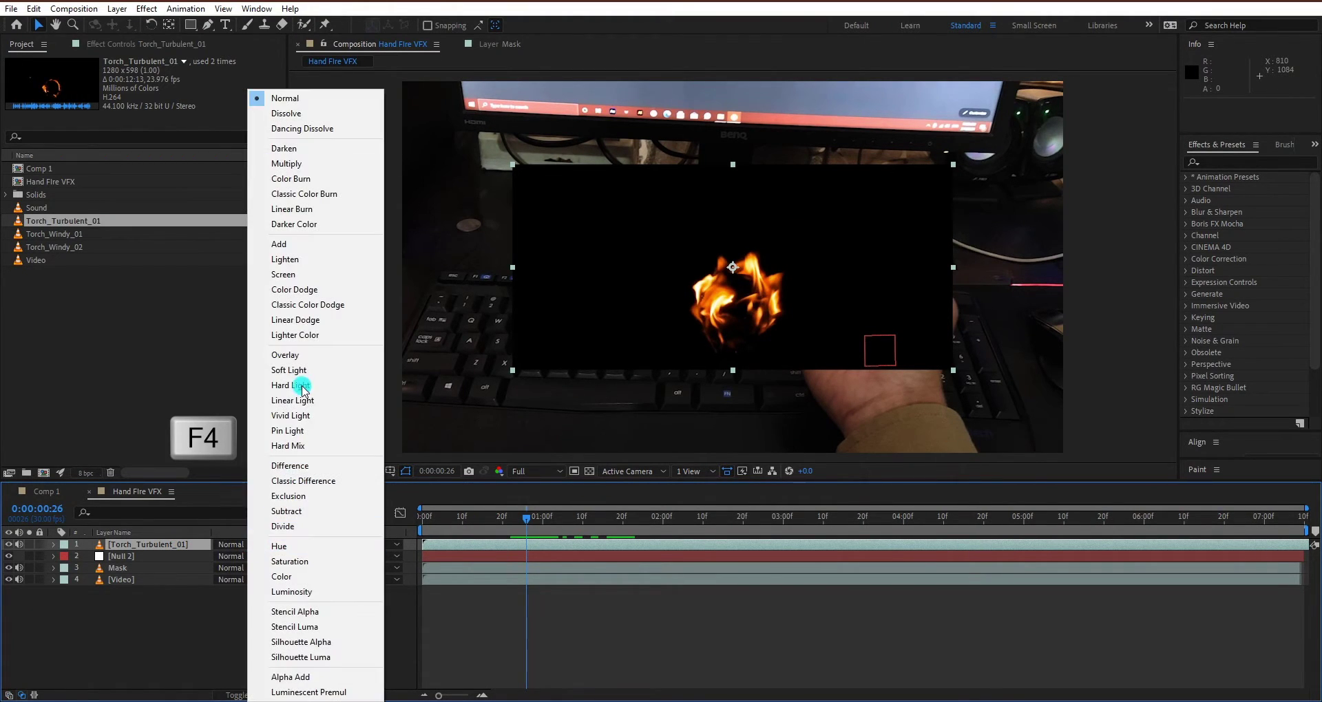
click(288, 274)
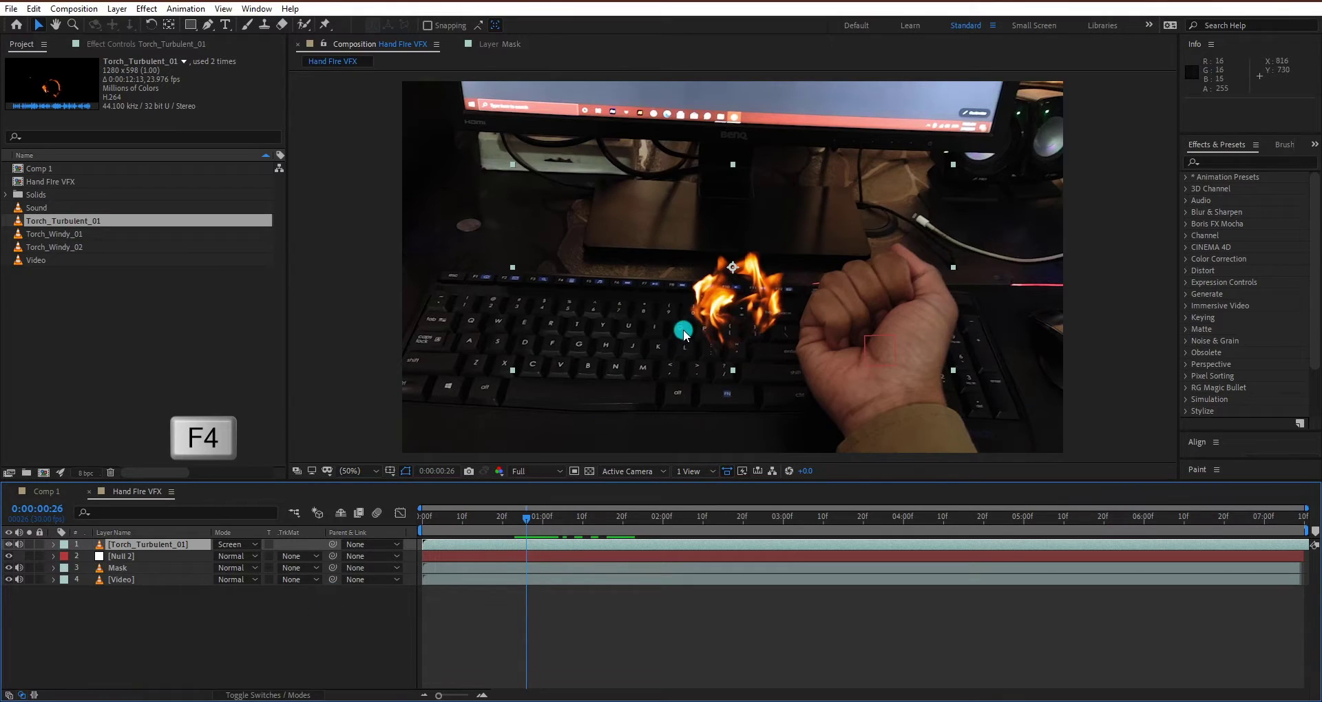
At 0:00:01:14, move the fire onto the open palm at about 1318, 604 and reduce its height to about 83%
drag(529, 530, 597, 535)
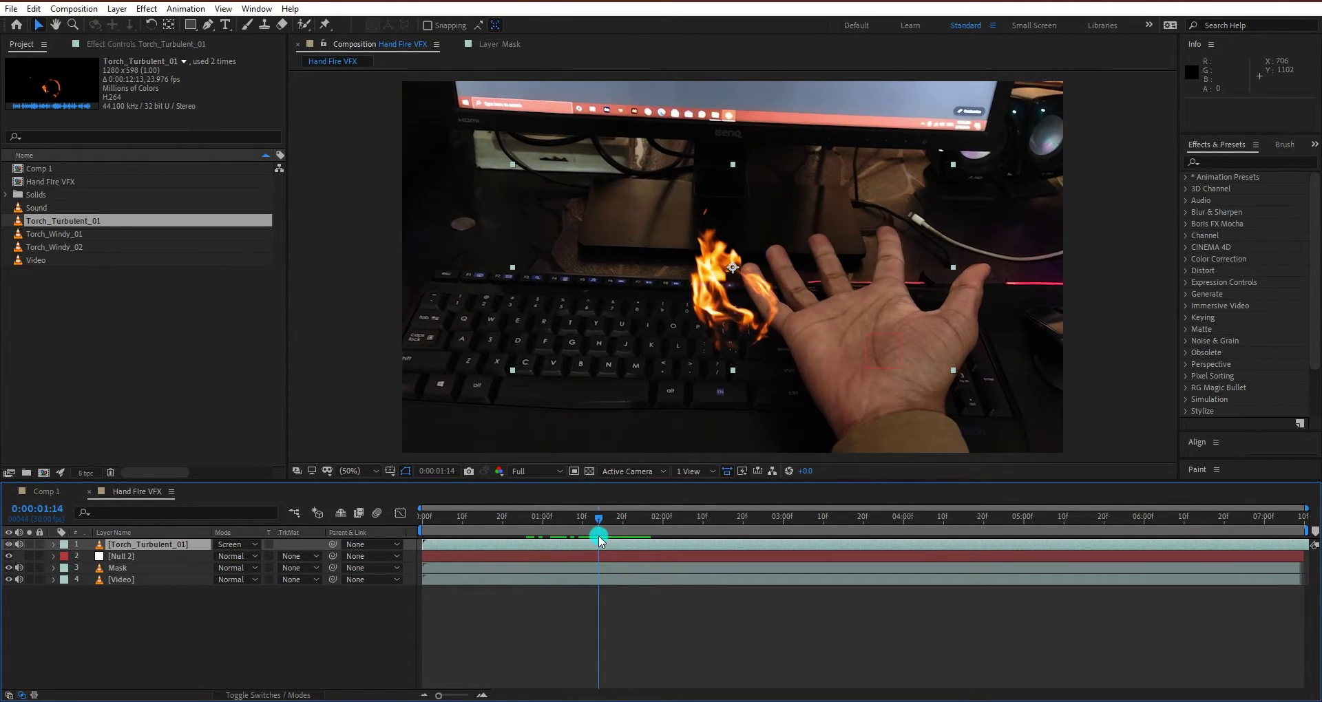
click(433, 556)
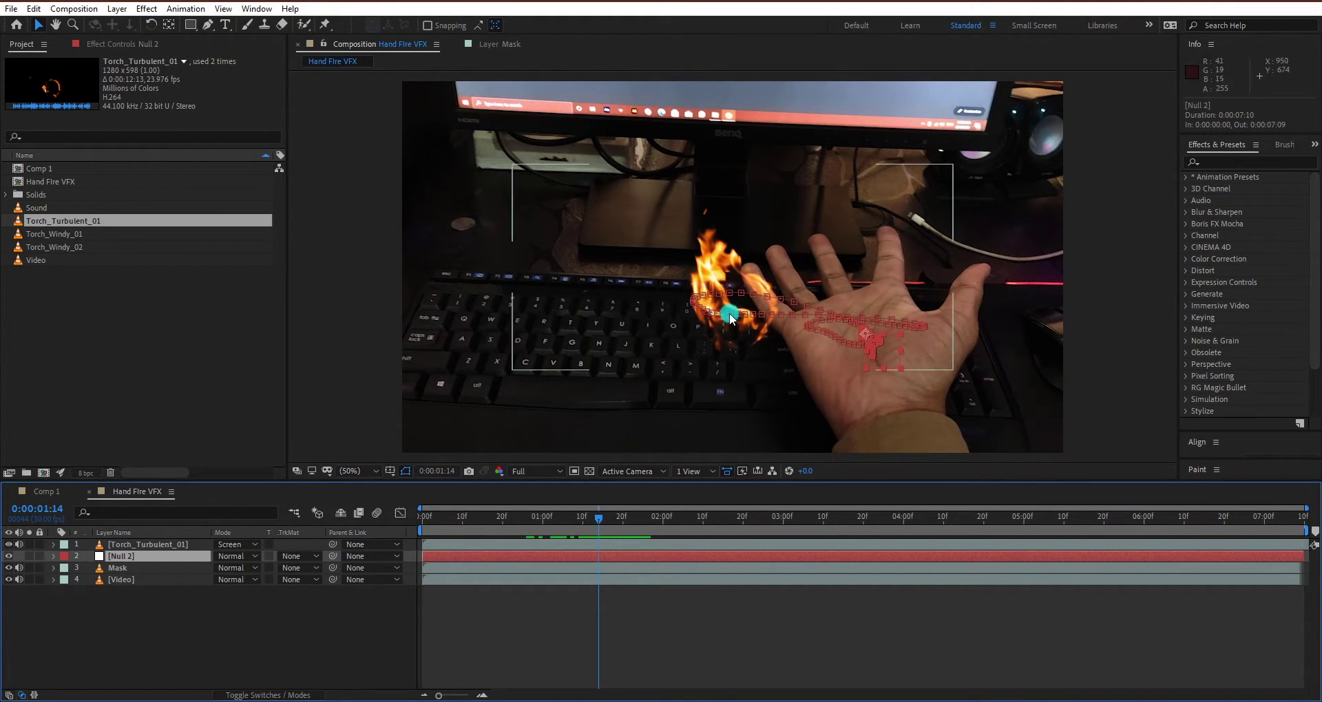
click(177, 545)
drag(730, 321, 854, 343)
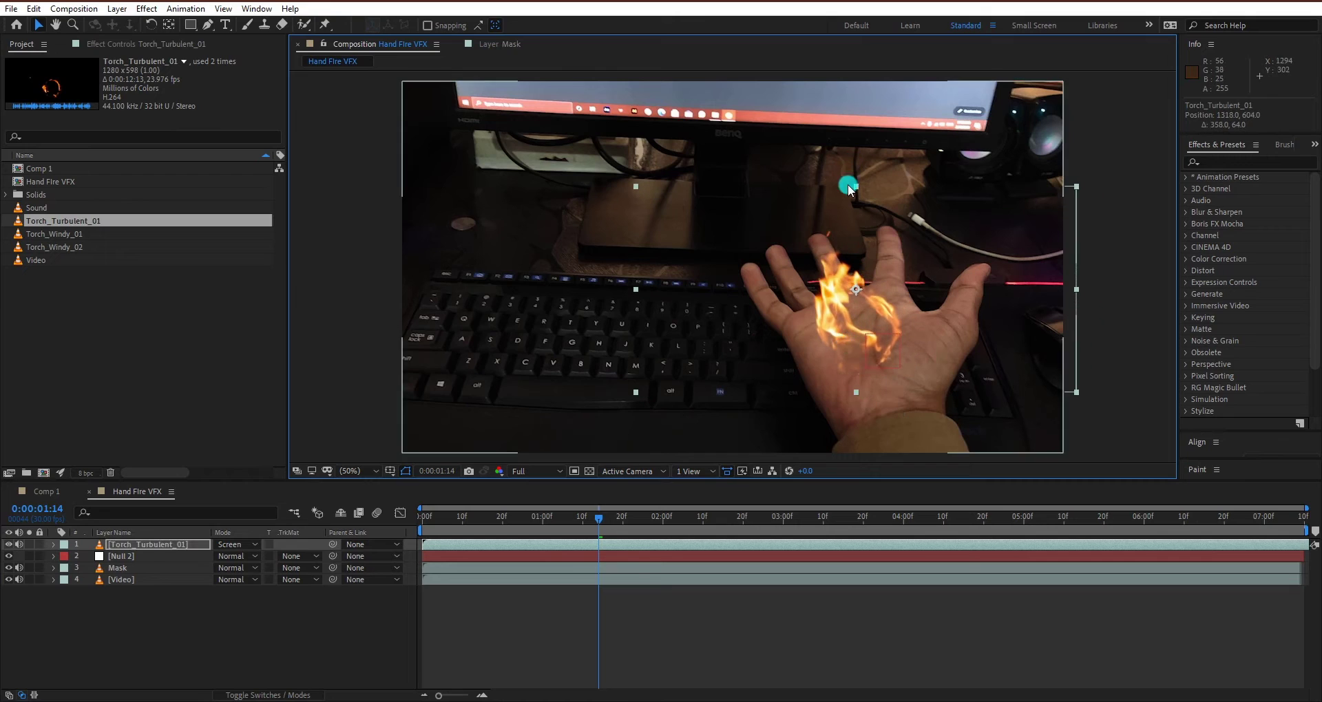
drag(855, 187, 858, 213)
drag(858, 368, 860, 375)
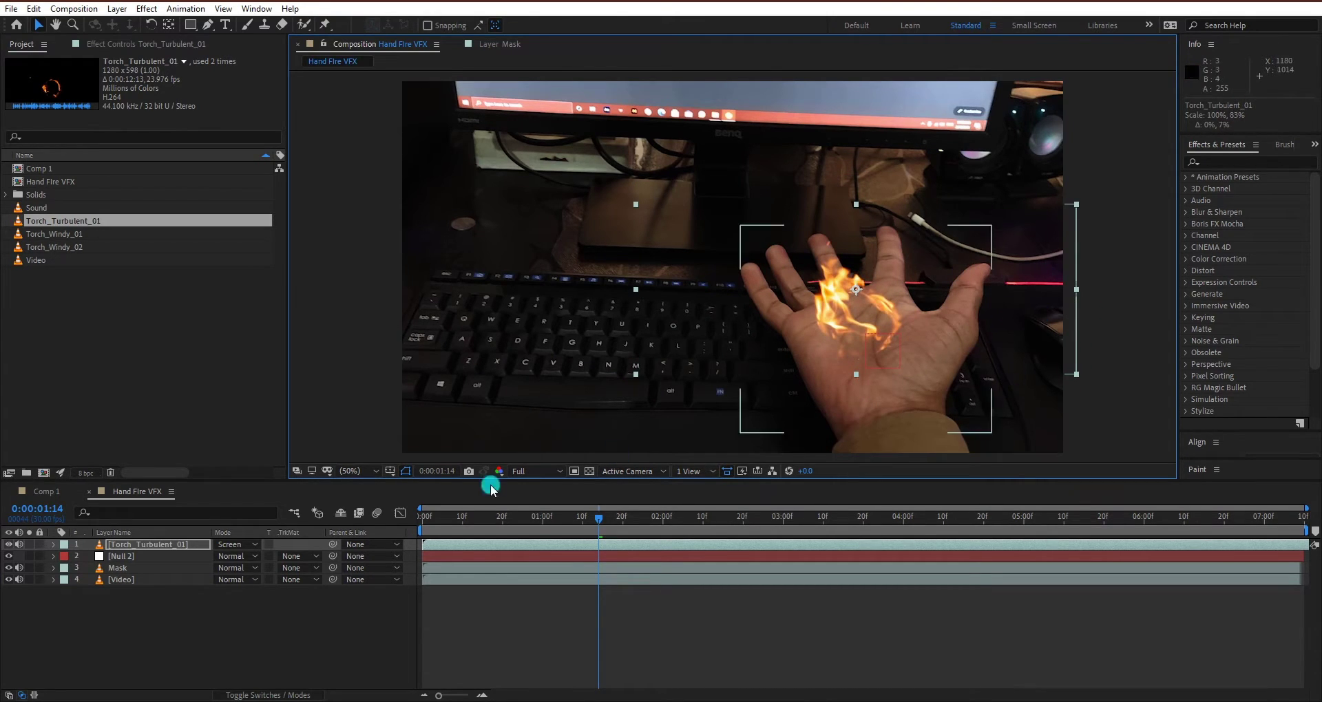
Make Torch_Turbulent_01 a 3D layer, reveal its transform properties and set its X Rotation to -20°
click(272, 694)
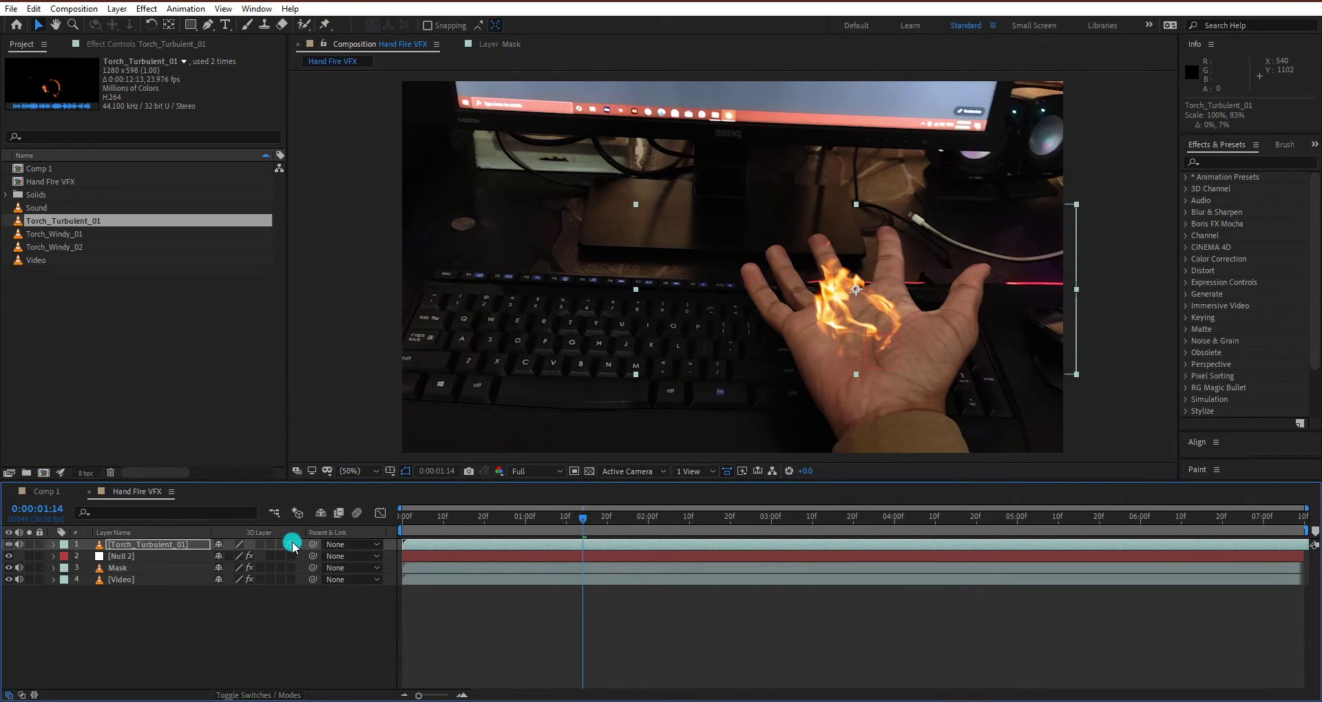
click(291, 544)
key(r)
key(shift+p)
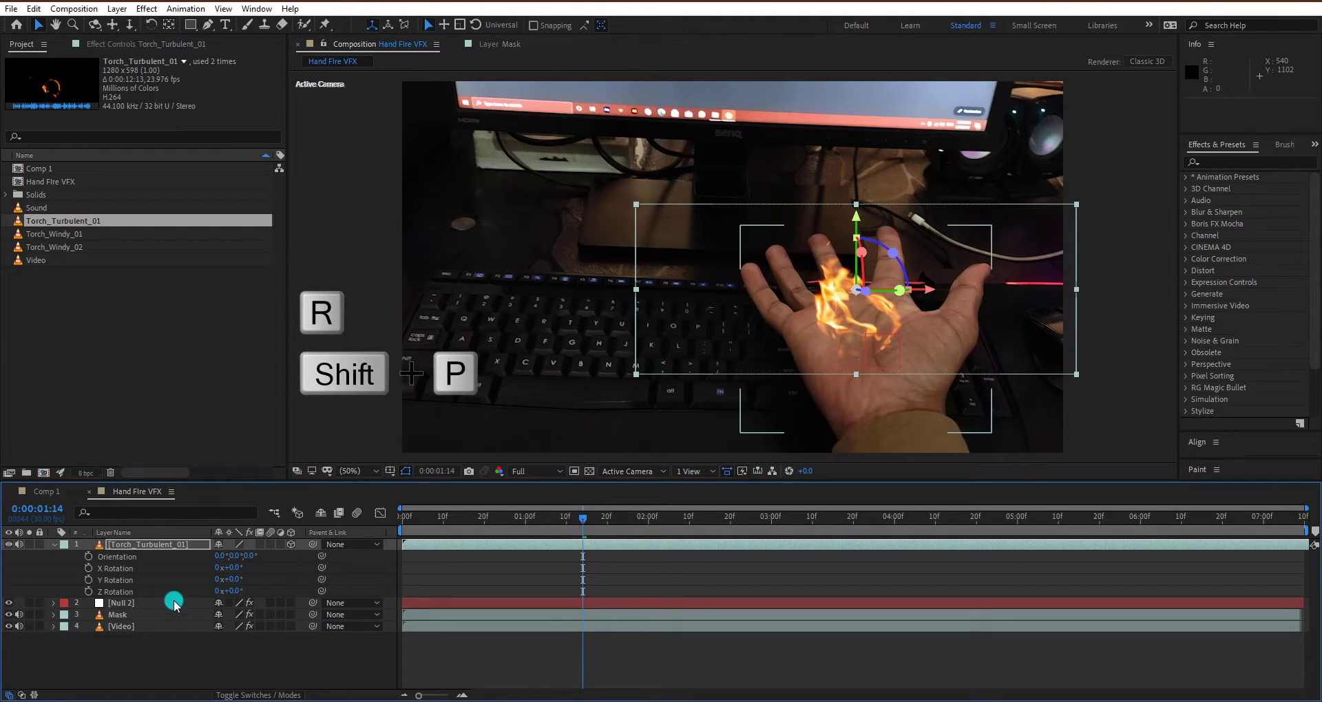
key(shift+s)
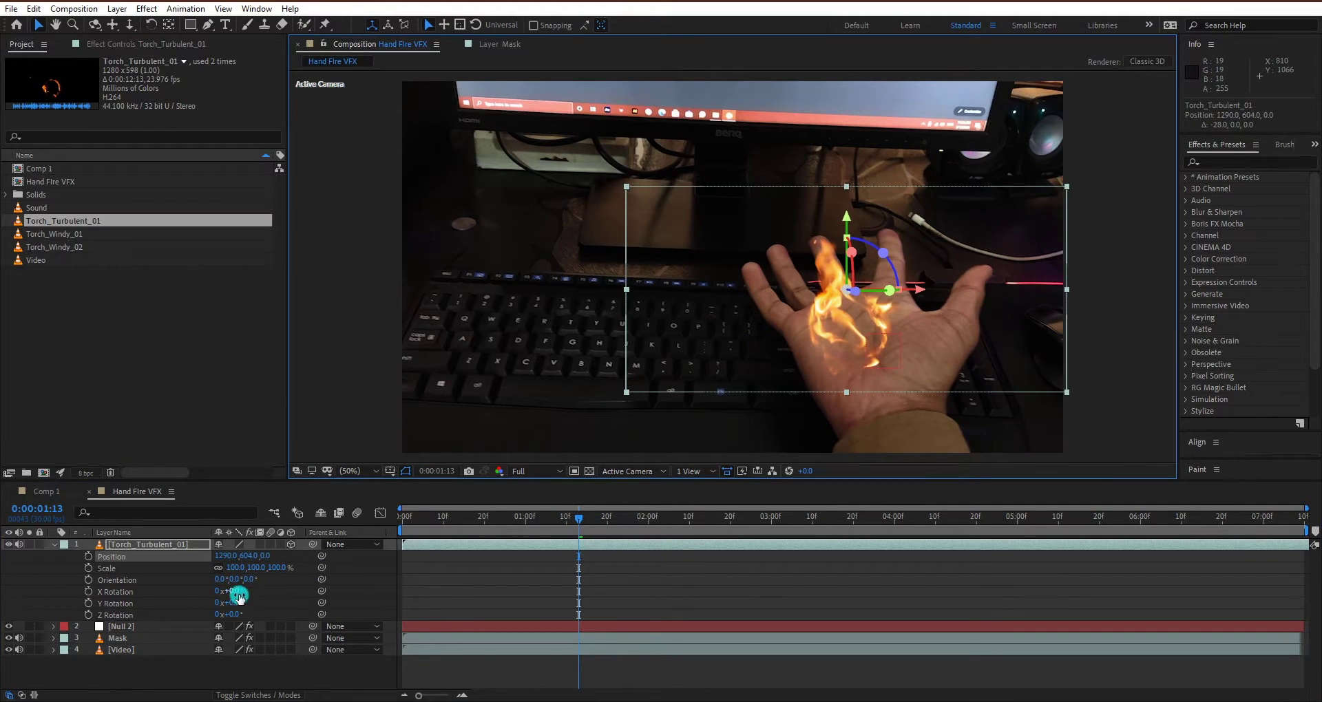
drag(238, 593, 254, 590)
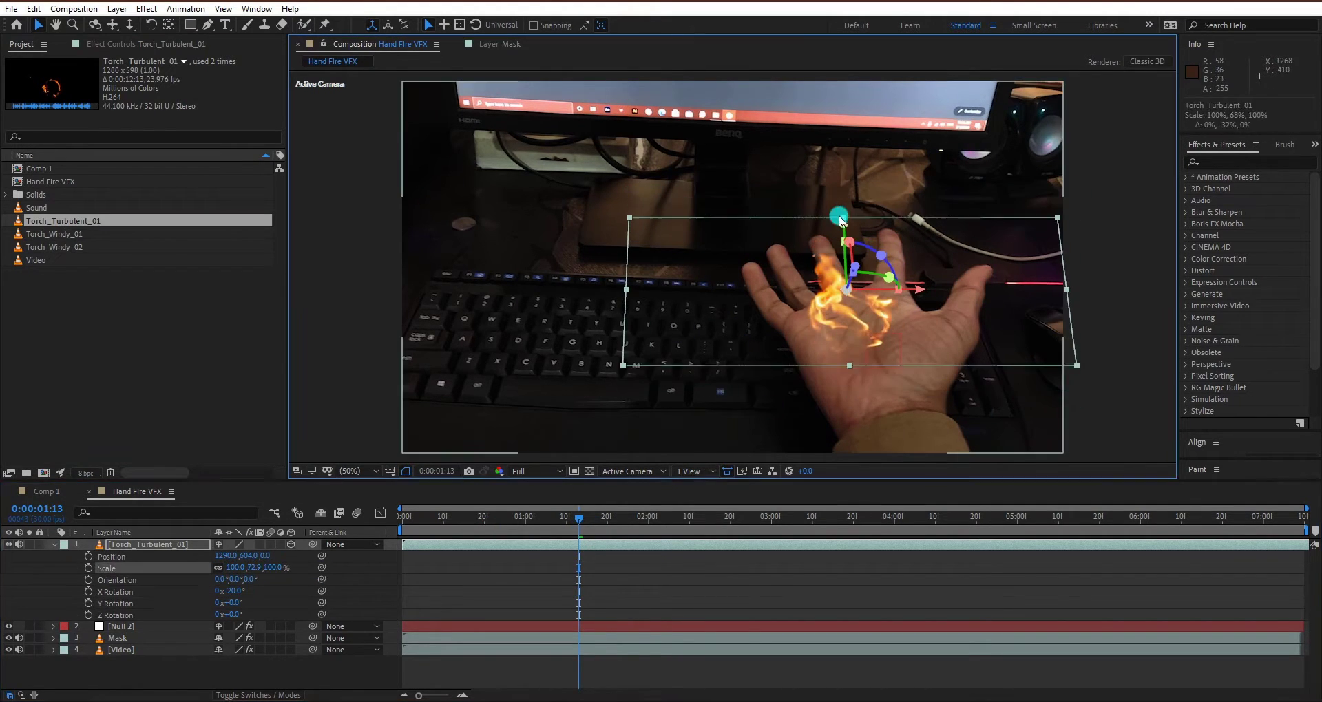
Scale the fire to about 158 by 100.5% and position it over the palm at about 1337.7, 643.2
drag(839, 218, 839, 223)
drag(1076, 362, 1106, 387)
drag(1093, 289, 1118, 290)
drag(614, 387, 513, 394)
drag(865, 347, 857, 357)
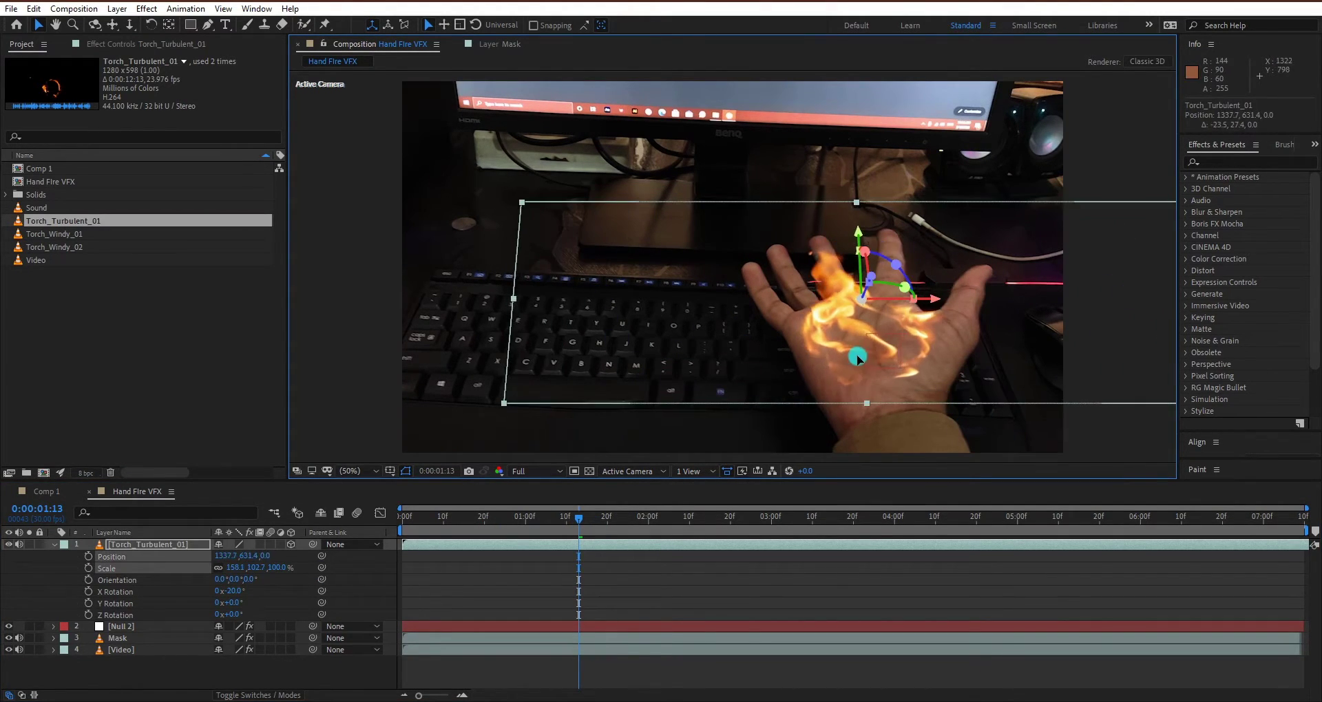
drag(856, 203, 857, 237)
key(space)
click(580, 523)
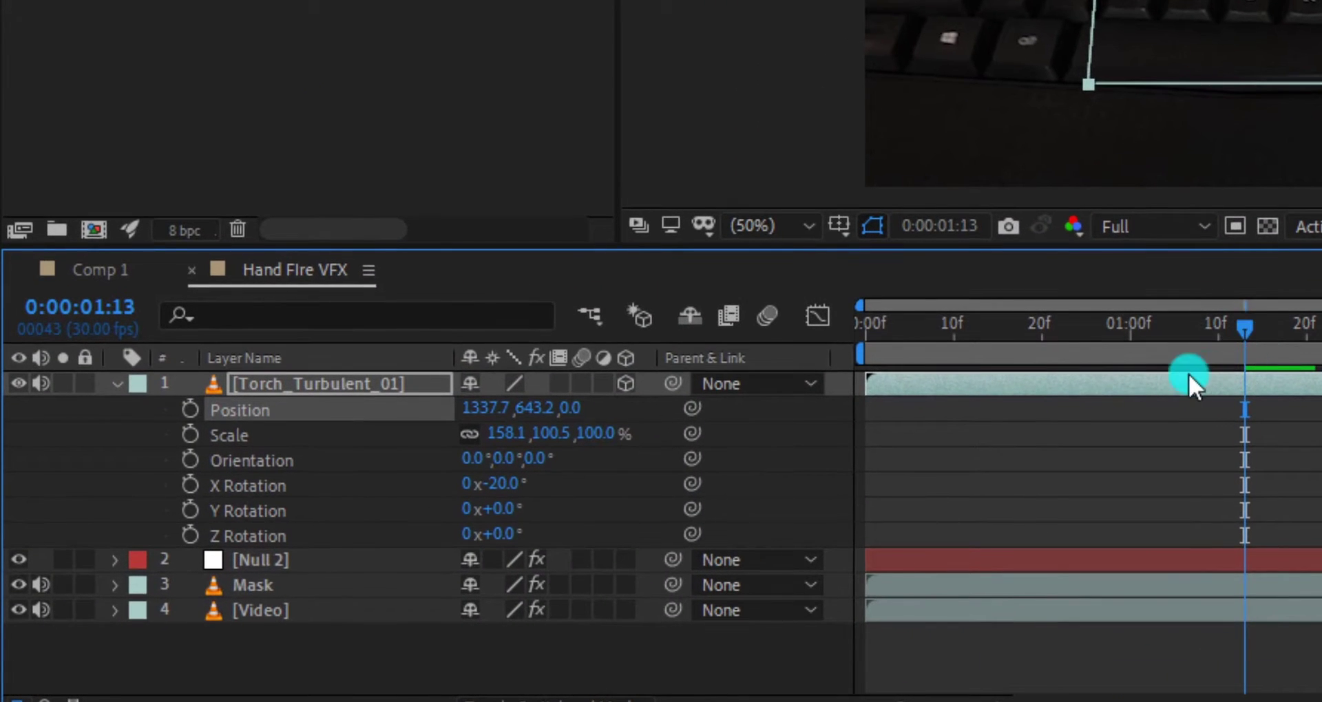
Parent the Torch_Turbulent_01 layer to Null 2, trim its start to 0:00:01:08 and preview the fire's motion
drag(675, 384, 300, 559)
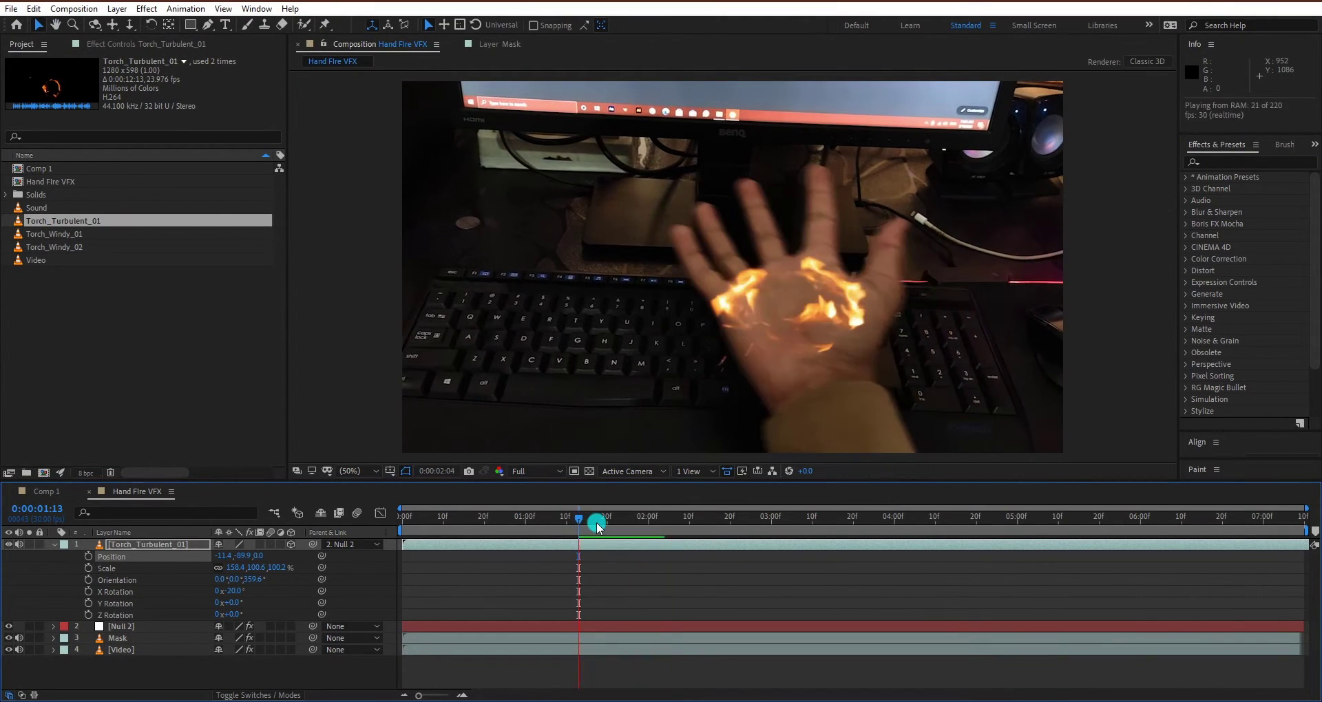
drag(596, 525, 562, 534)
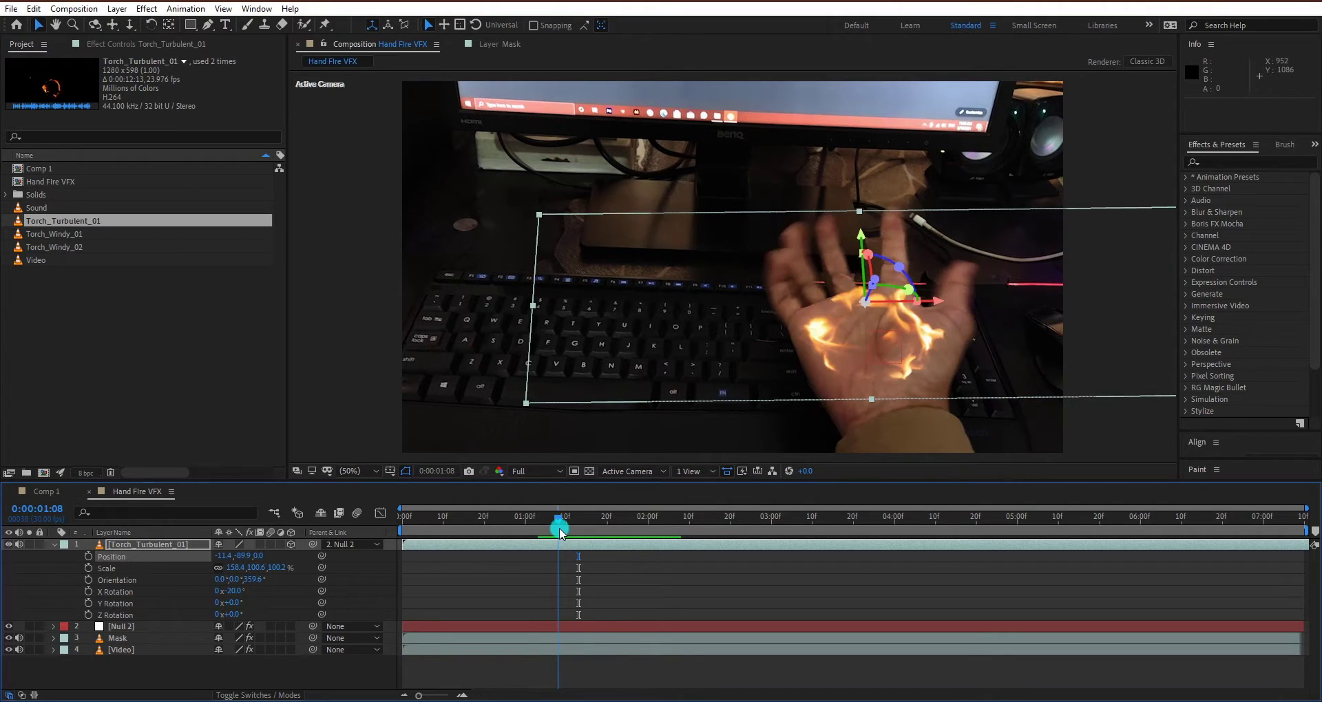
click(546, 547)
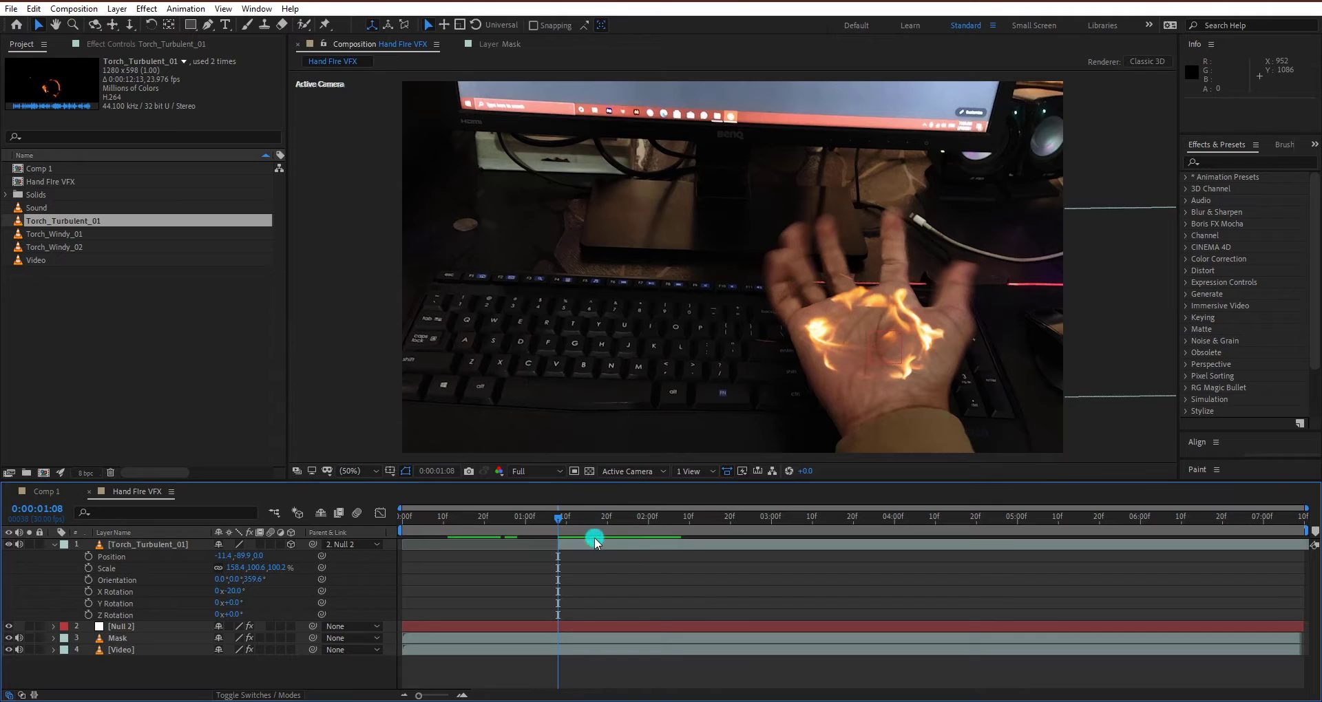
click(457, 534)
key(space)
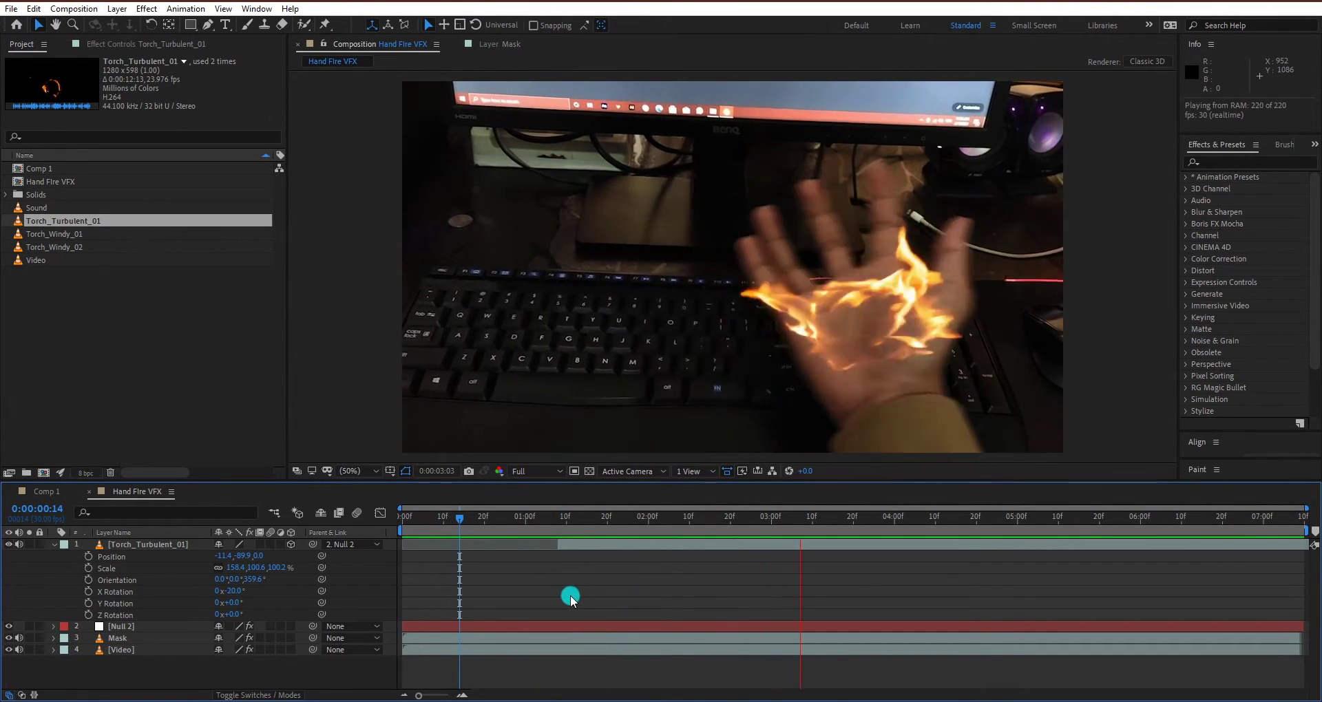
click(576, 529)
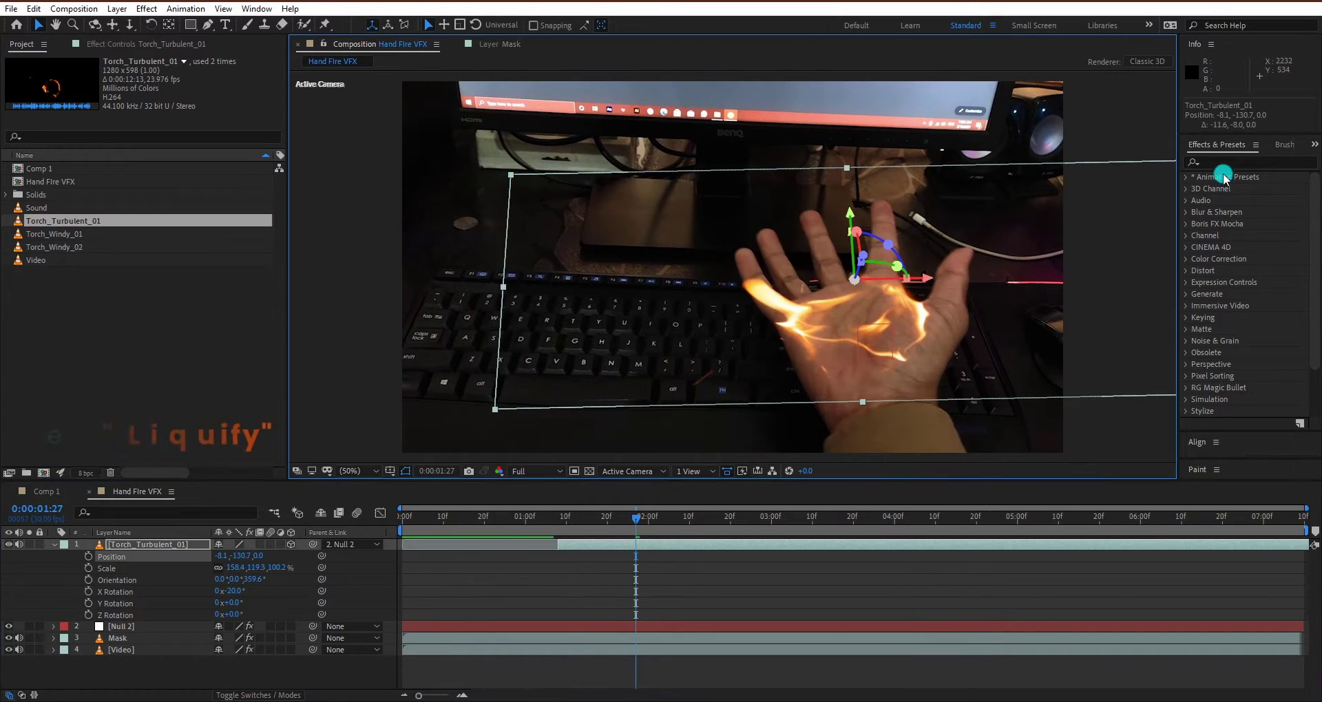
Find the Liquify effect and apply it to the Torch_Turbulent_01 layer
click(1225, 166)
text(liq)
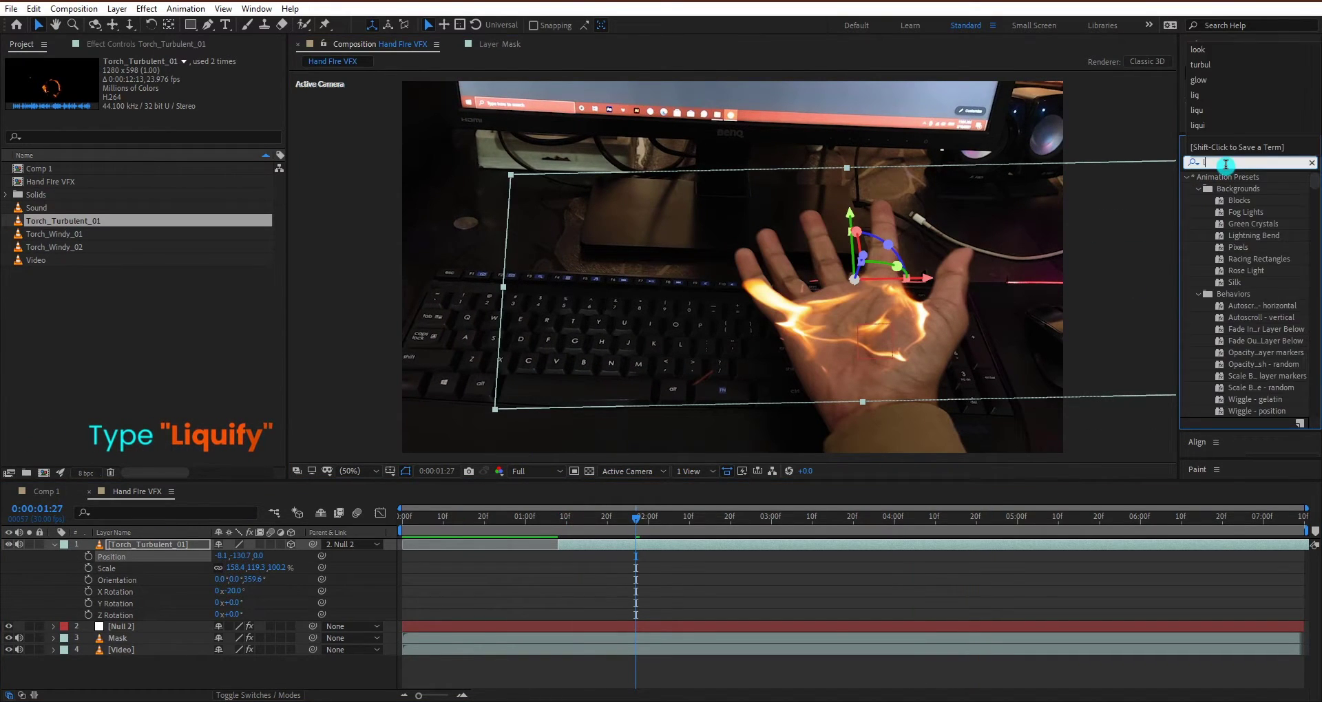
text(u)
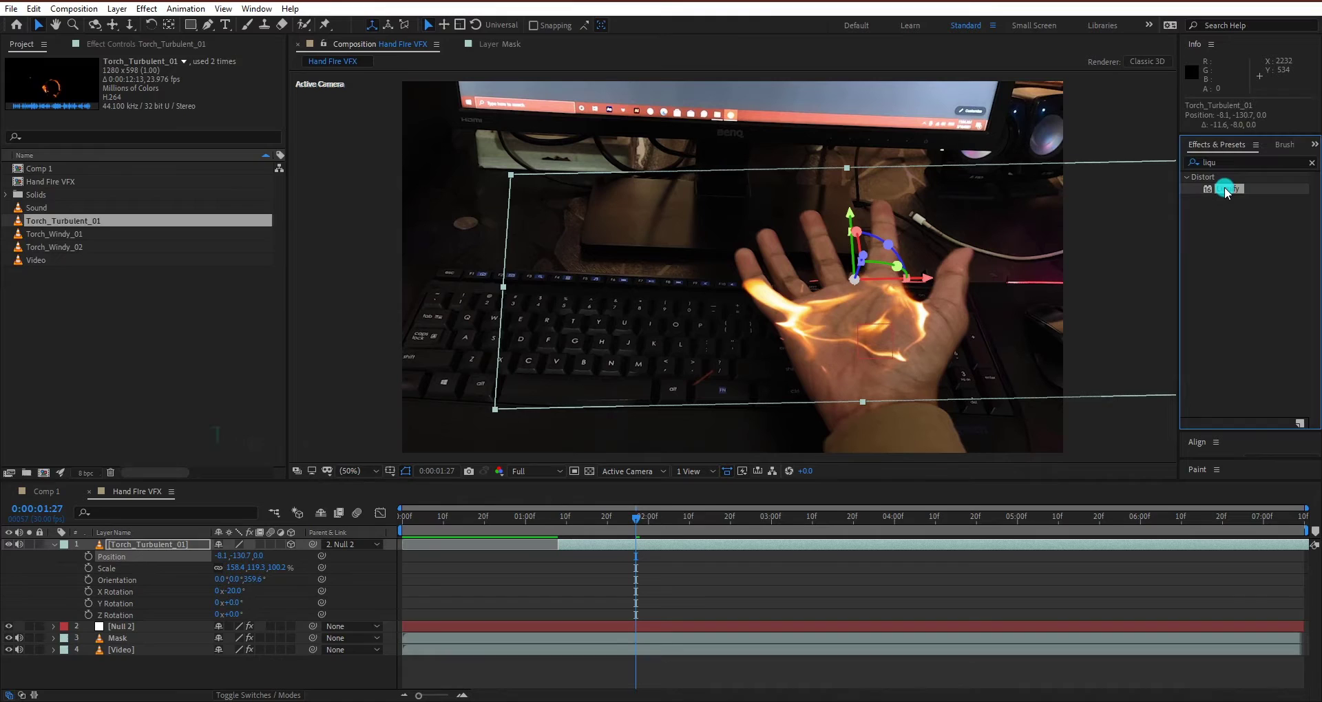
double_click(1227, 188)
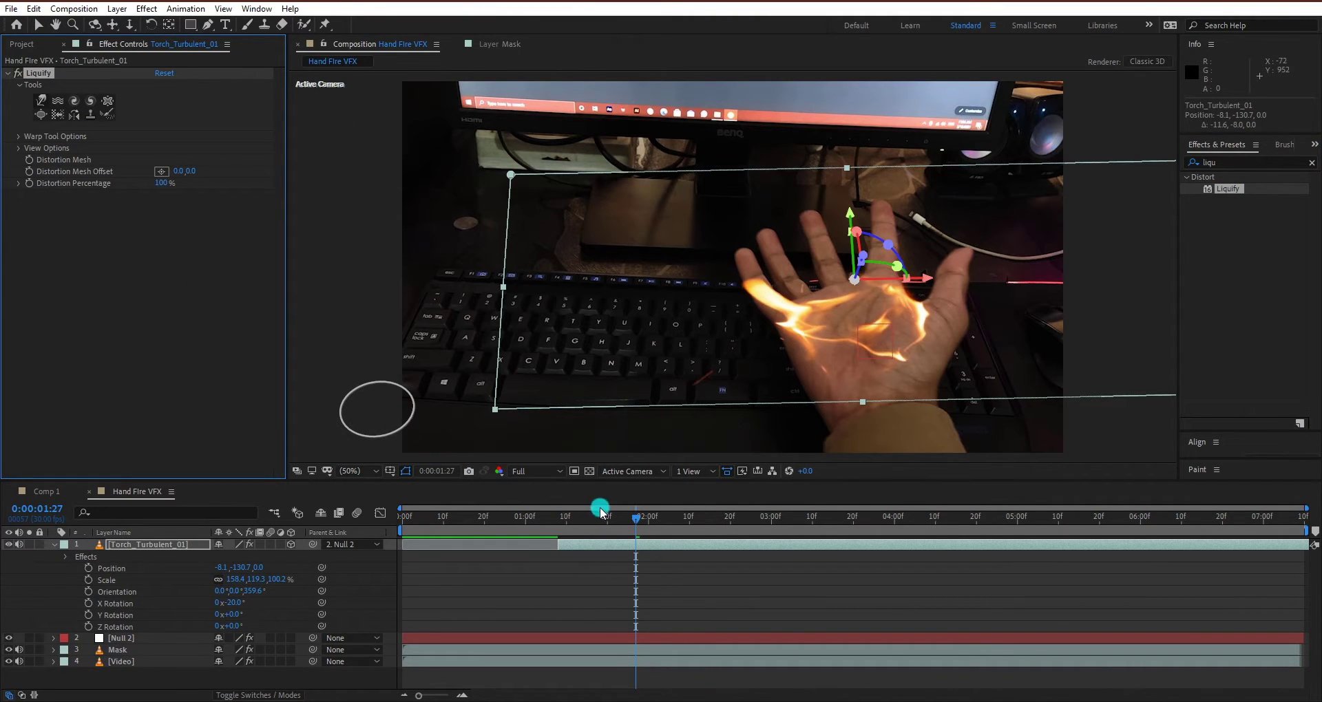
At 0:00:01:27, keyframe Liquify's Distortion Mesh and Distortion Percentage at 80%, and set the Brush Pressure to 80
drag(608, 519, 636, 525)
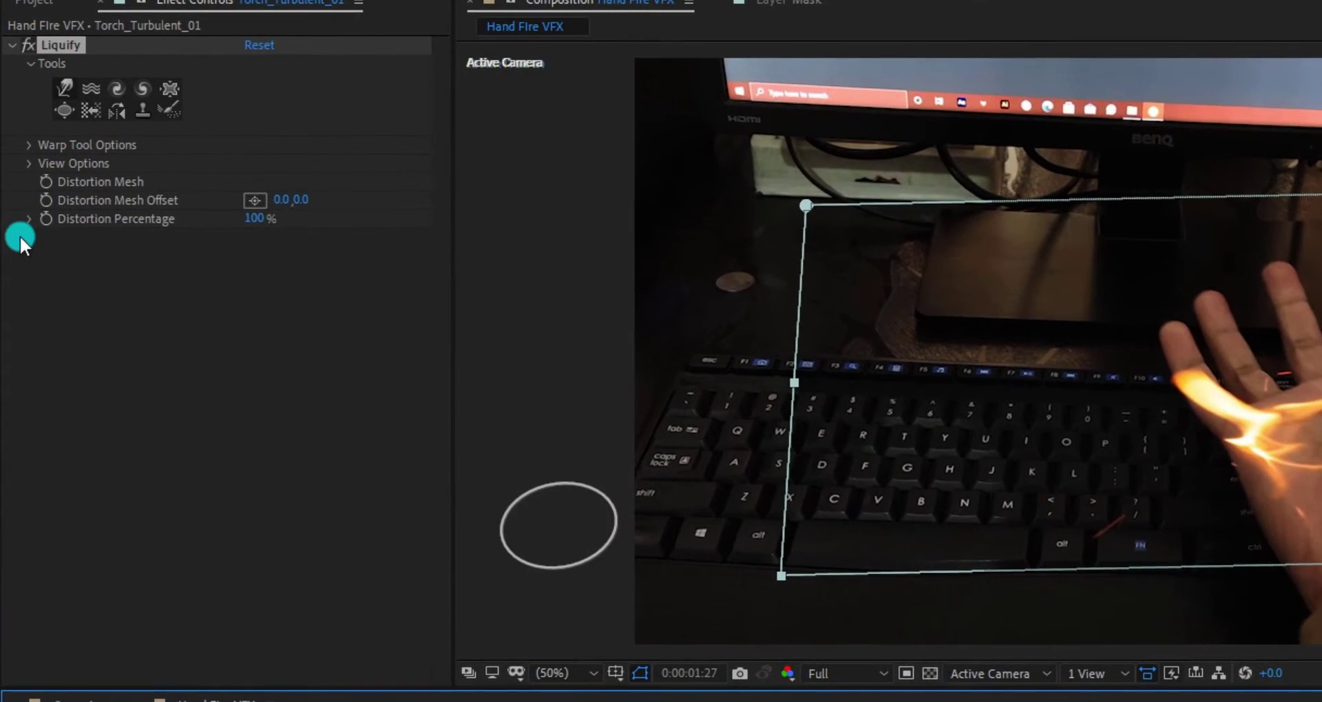
click(42, 213)
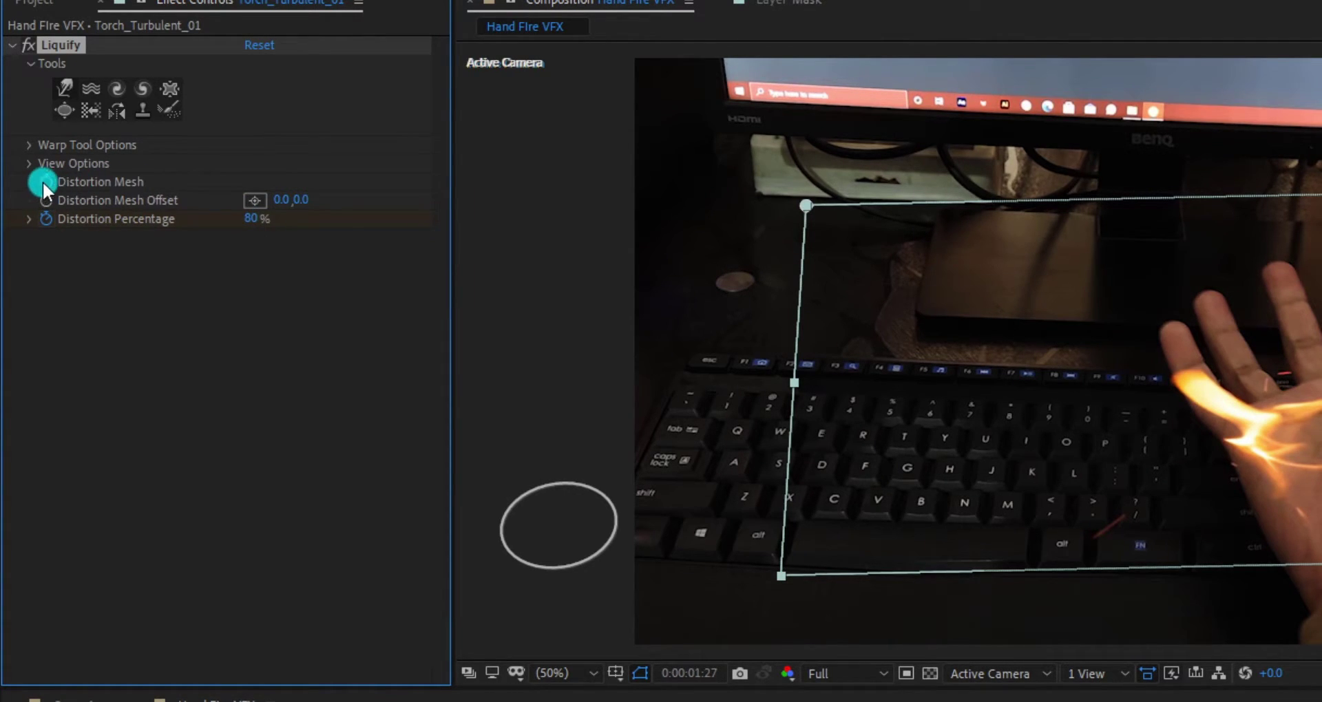
click(30, 144)
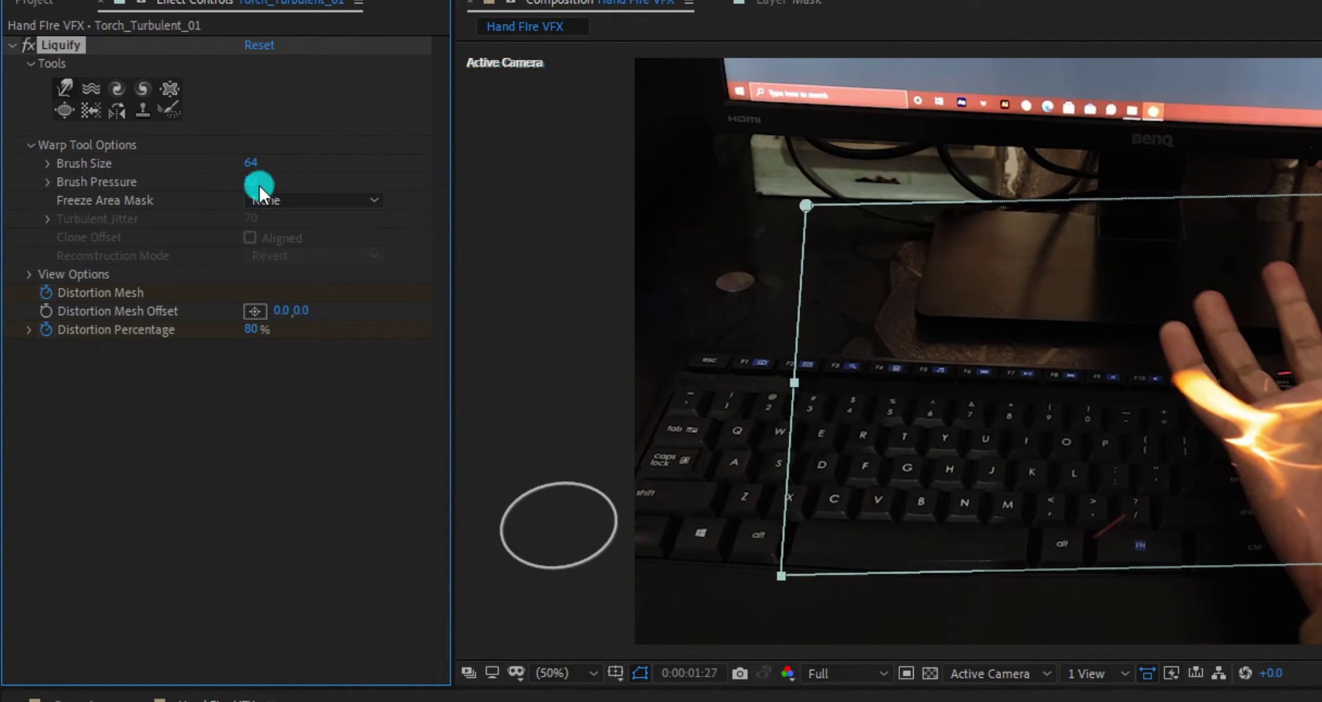
click(256, 183)
text(80)
key(Return)
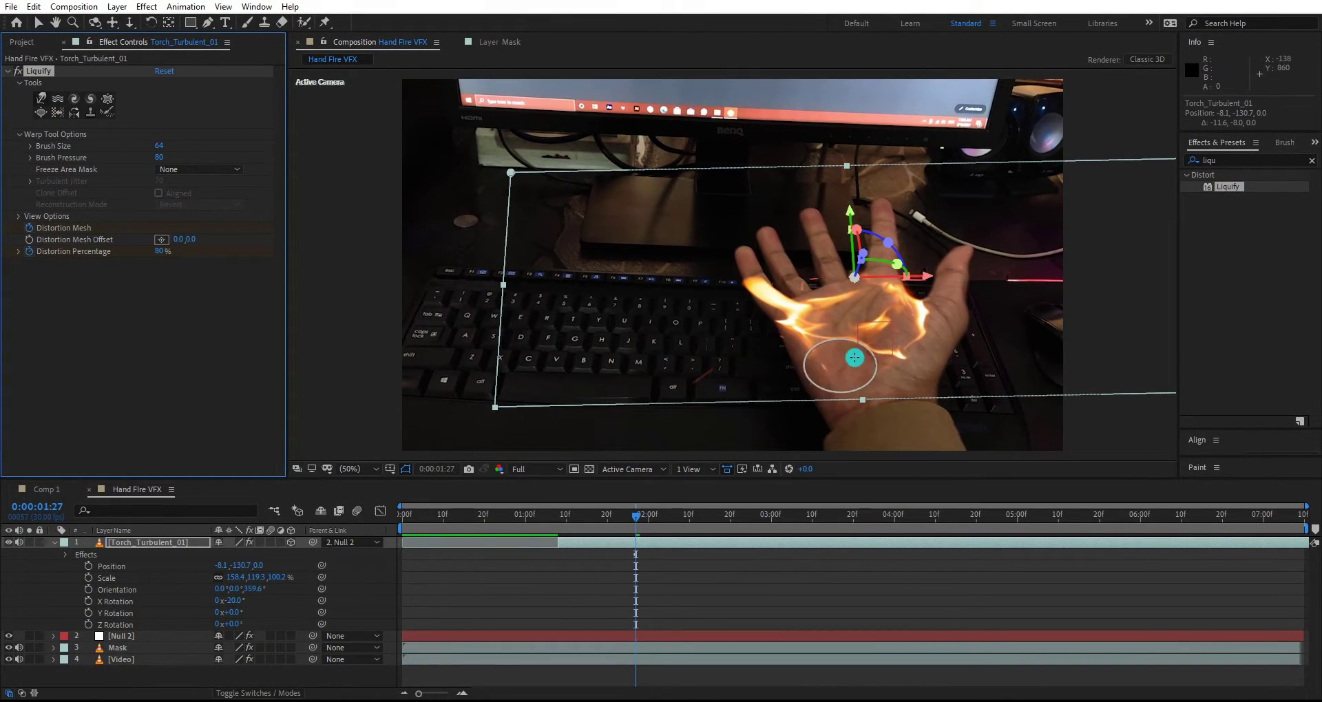
Warp the Torch_Turbulent_01 fire onto the moving palm with Liquify, keyframing the Distortion Mesh at successive times
scroll(875, 361, up, 1)
click(644, 516)
mouse_move(777, 344)
mouse_down()
mouse_move(714, 284)
mouse_move(707, 243)
mouse_move(948, 329)
mouse_move(822, 418)
mouse_move(811, 265)
mouse_up()
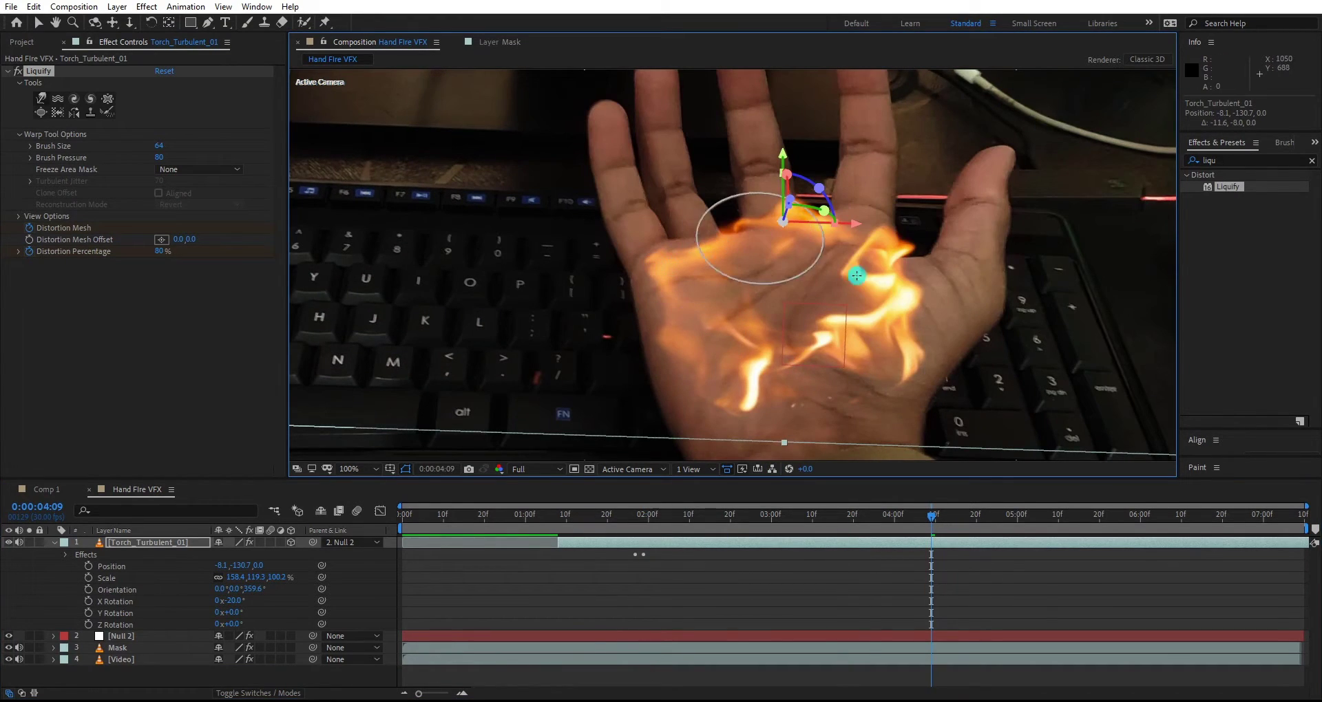
mouse_move(856, 275)
mouse_down()
mouse_move(937, 325)
mouse_move(708, 400)
mouse_move(843, 360)
mouse_move(885, 377)
mouse_up()
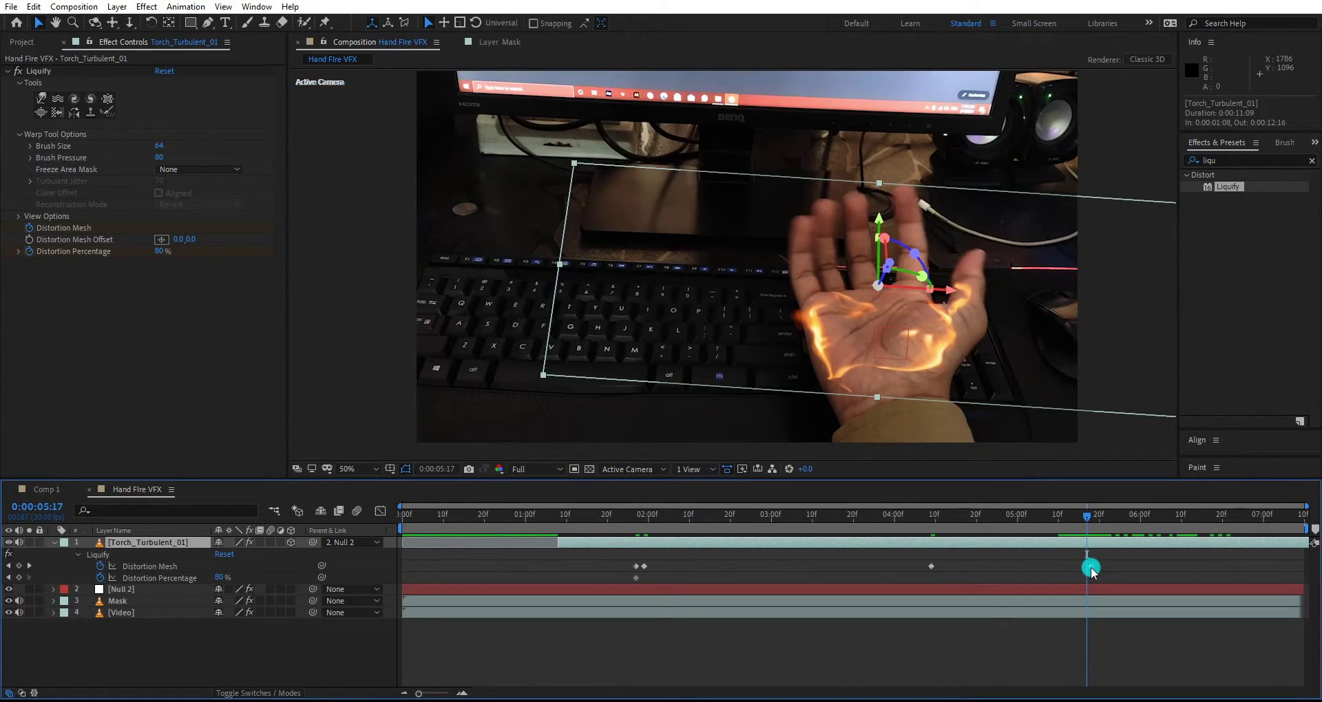
Trim the end of the Torch_Turbulent_01 layer to 0:00:05:17 and return to the start of the fire
click(1090, 567)
key(alt+])
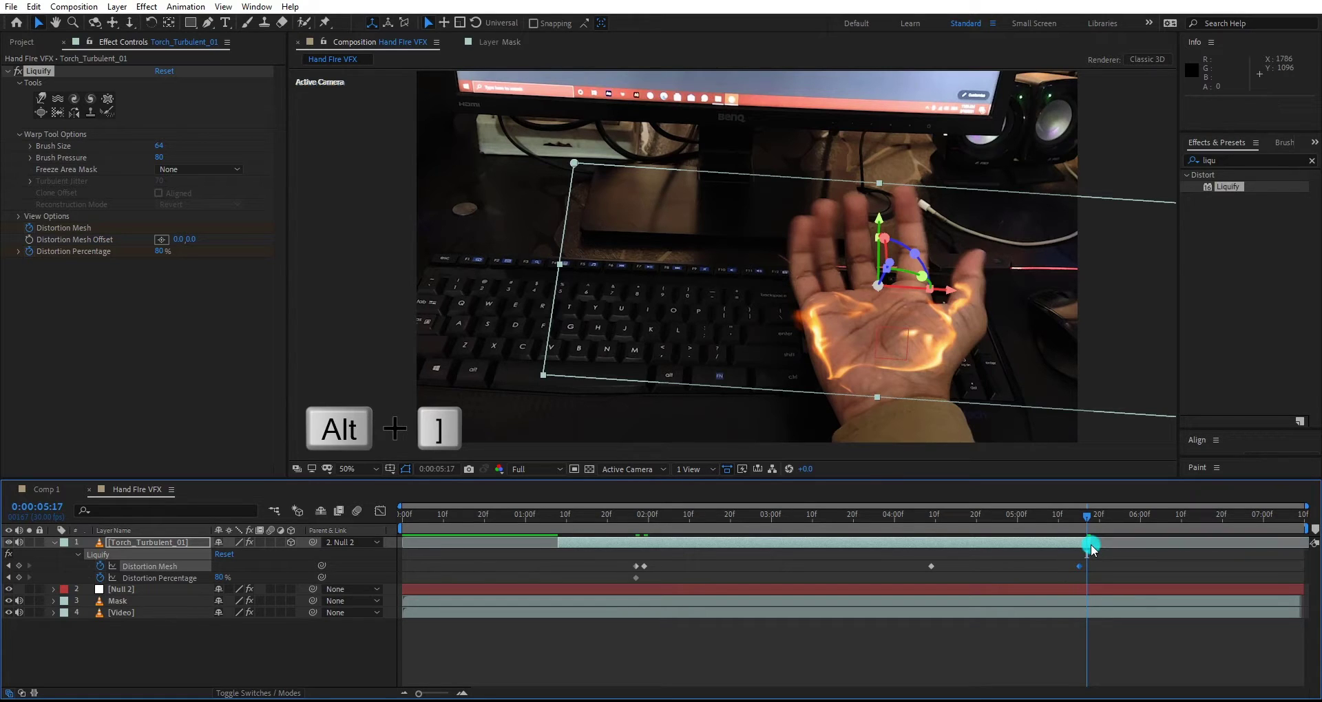
drag(1091, 546, 538, 529)
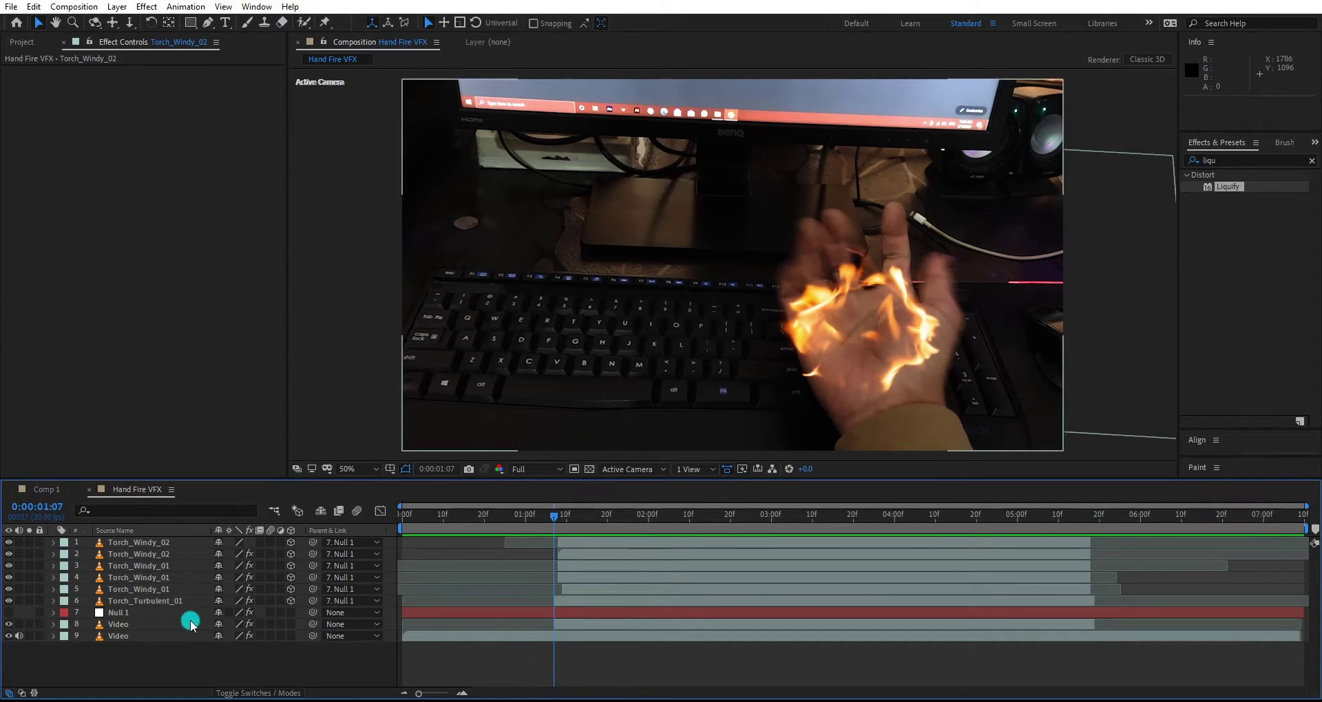
Find the Glow effect and apply it to the Torch_Turbulent_01 layer
click(145, 601)
double_click(1228, 187)
click(1200, 161)
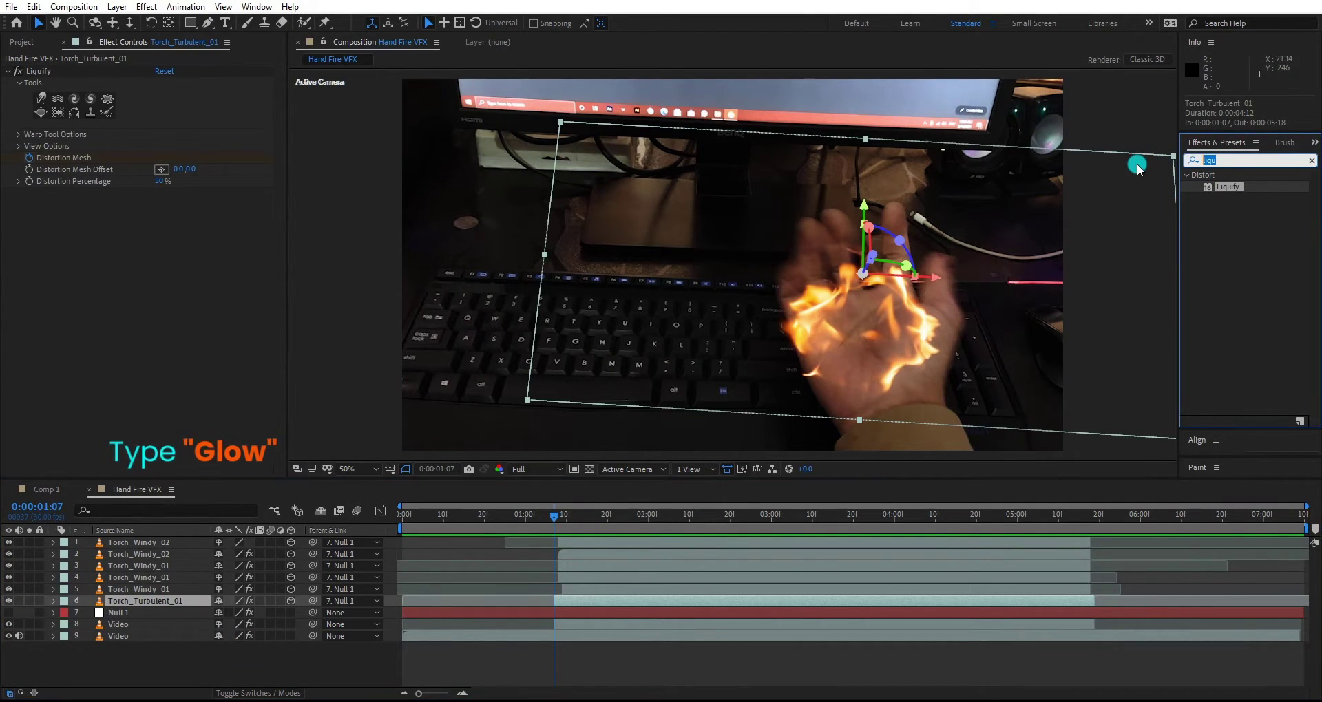
text(glow)
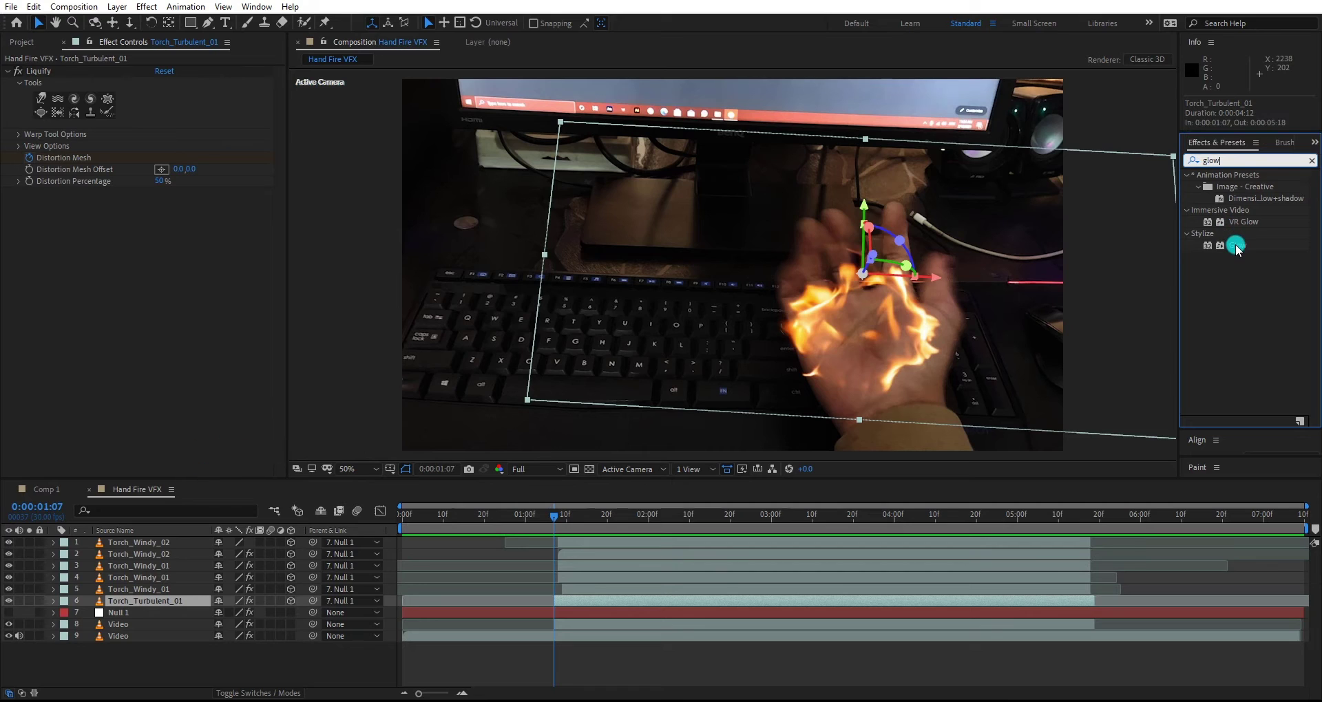
double_click(1235, 246)
At 0:00:01:17, set the Glow effect's Glow Radius to 350
key(shift+Page_Down)
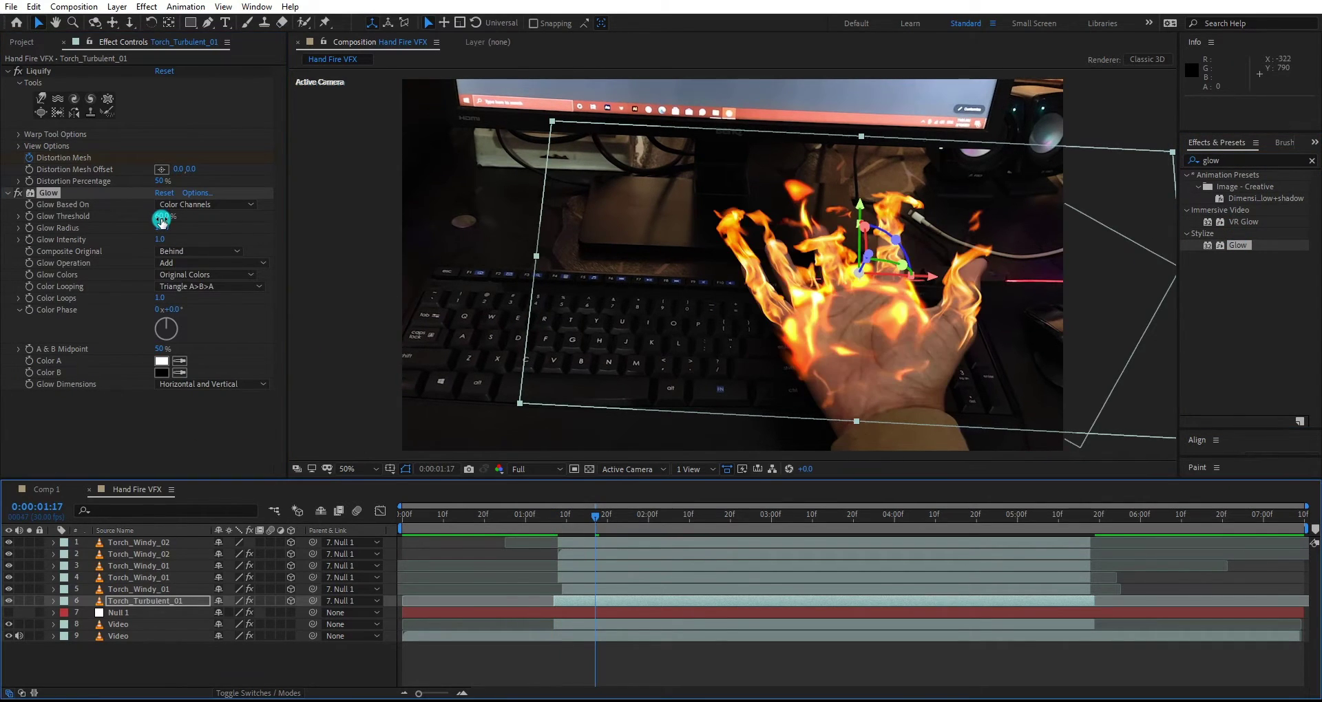
click(162, 227)
text(350)
key(Return)
click(210, 242)
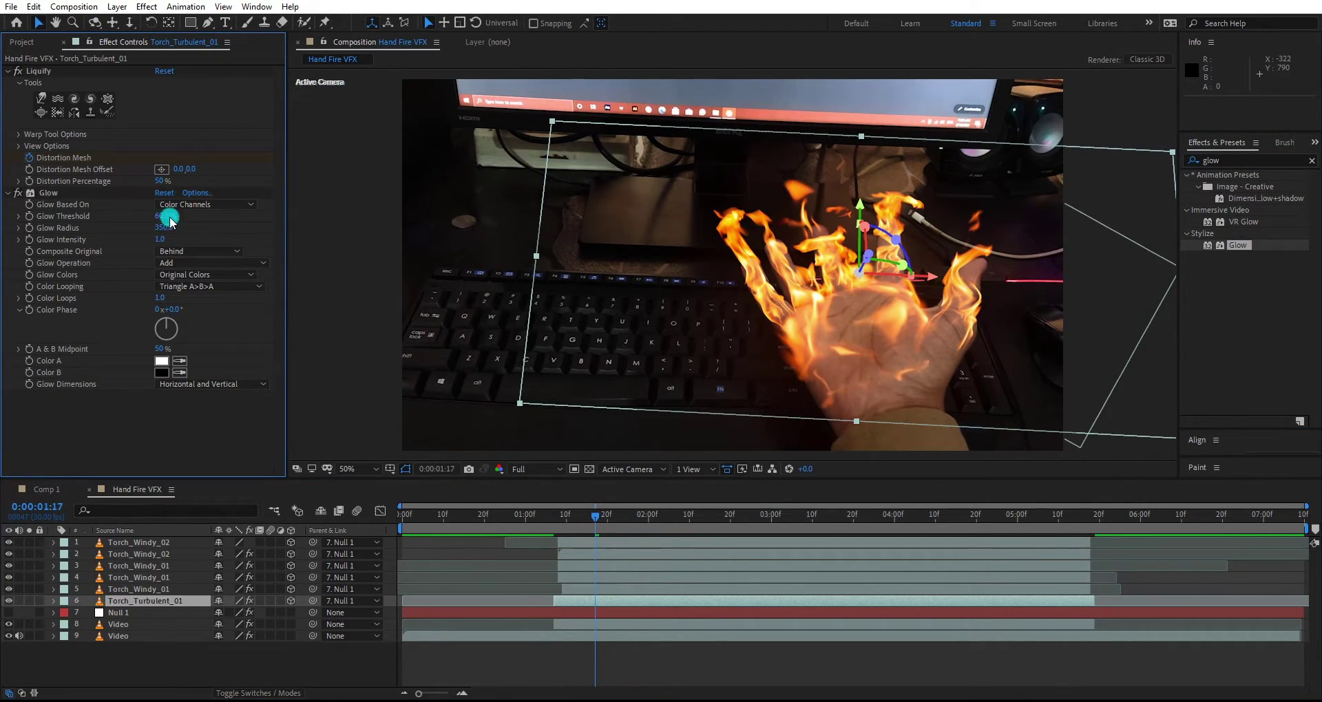
Duplicate the Glow effect and set the copy's Glow Radius to 600, Glow Threshold to 11% and Glow Intensity to 0.5
click(45, 193)
key(ctrl+d)
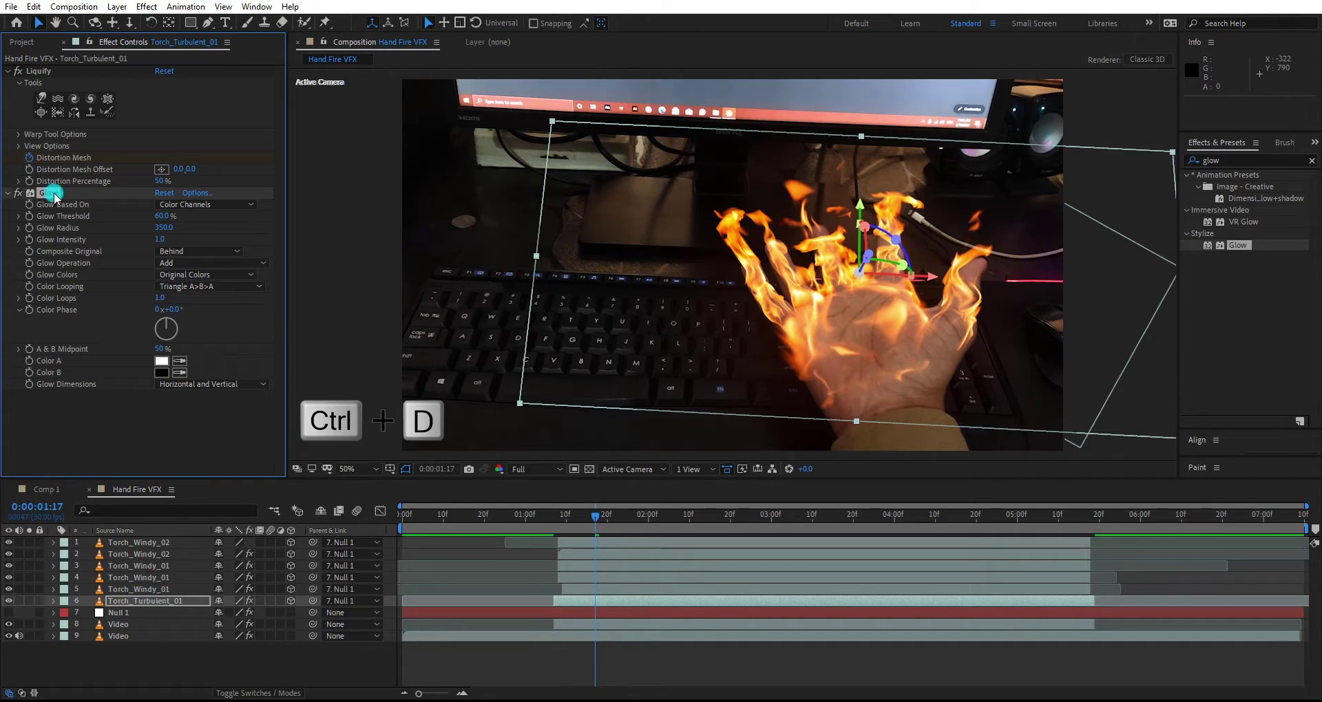
click(166, 315)
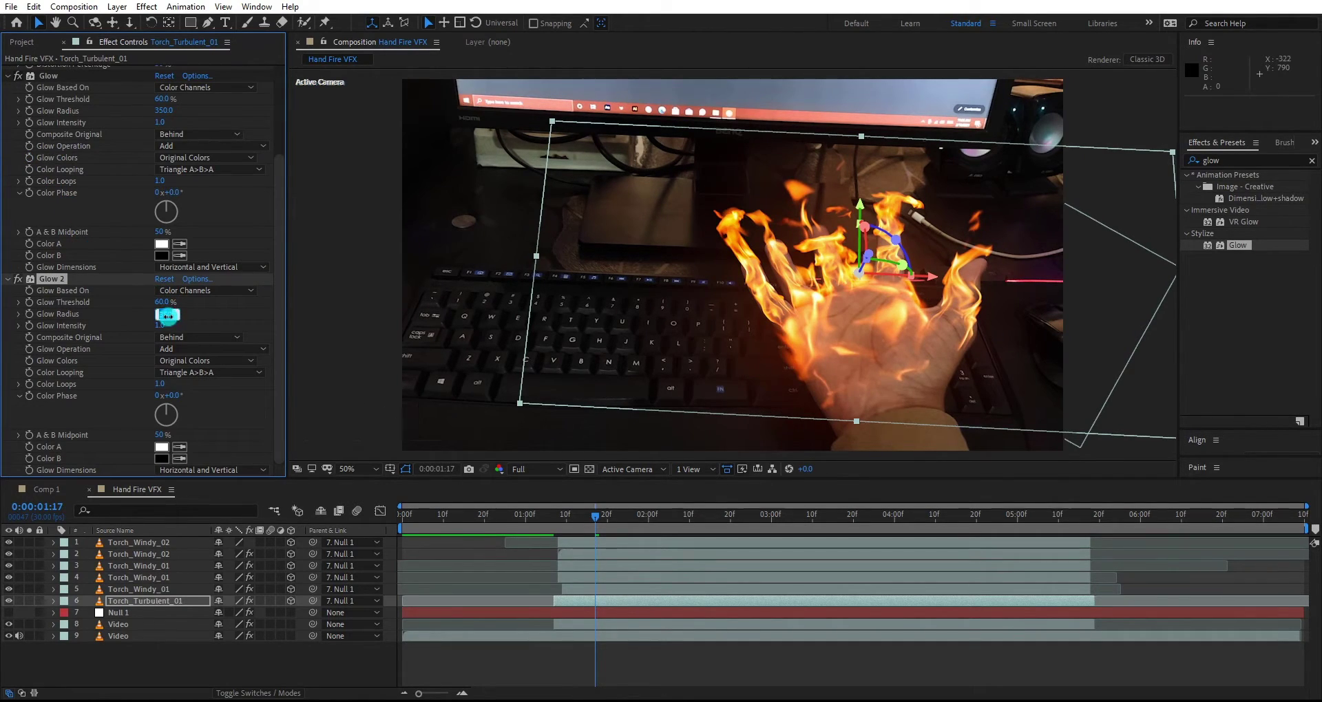
text(600)
key(Return)
text(11)
key(Return)
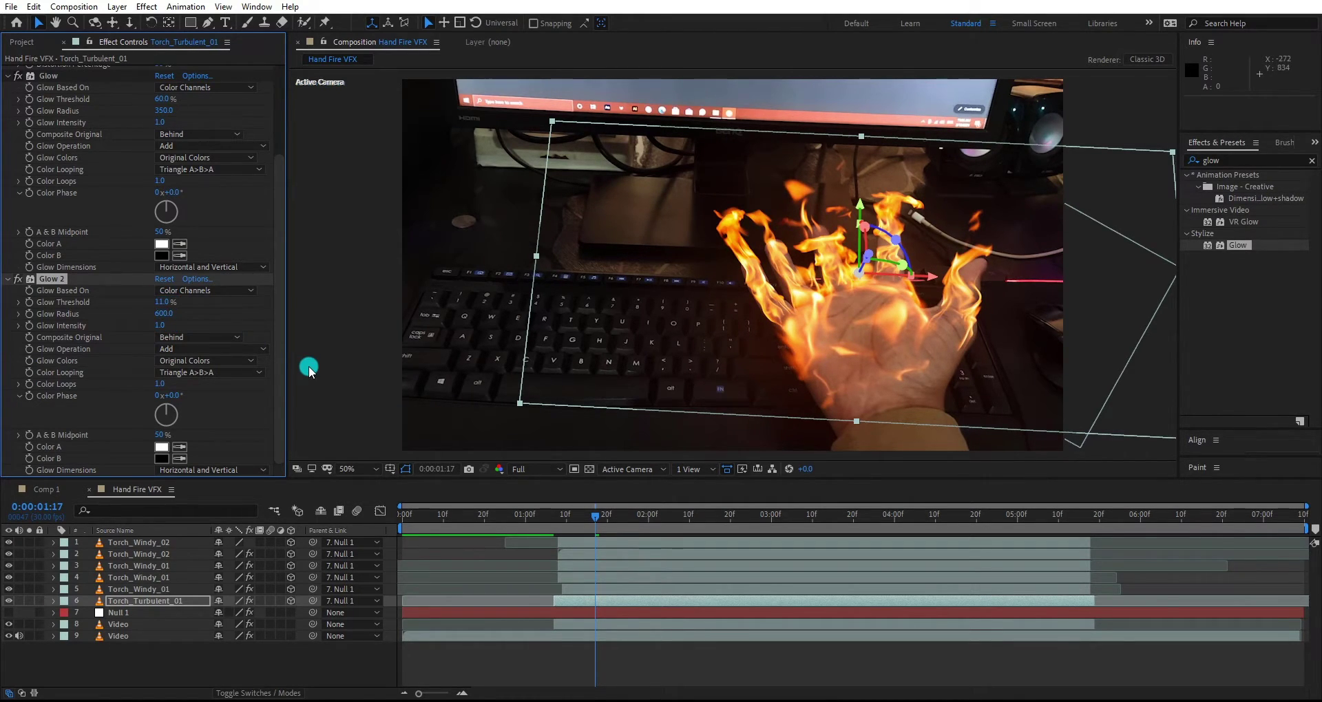
click(159, 324)
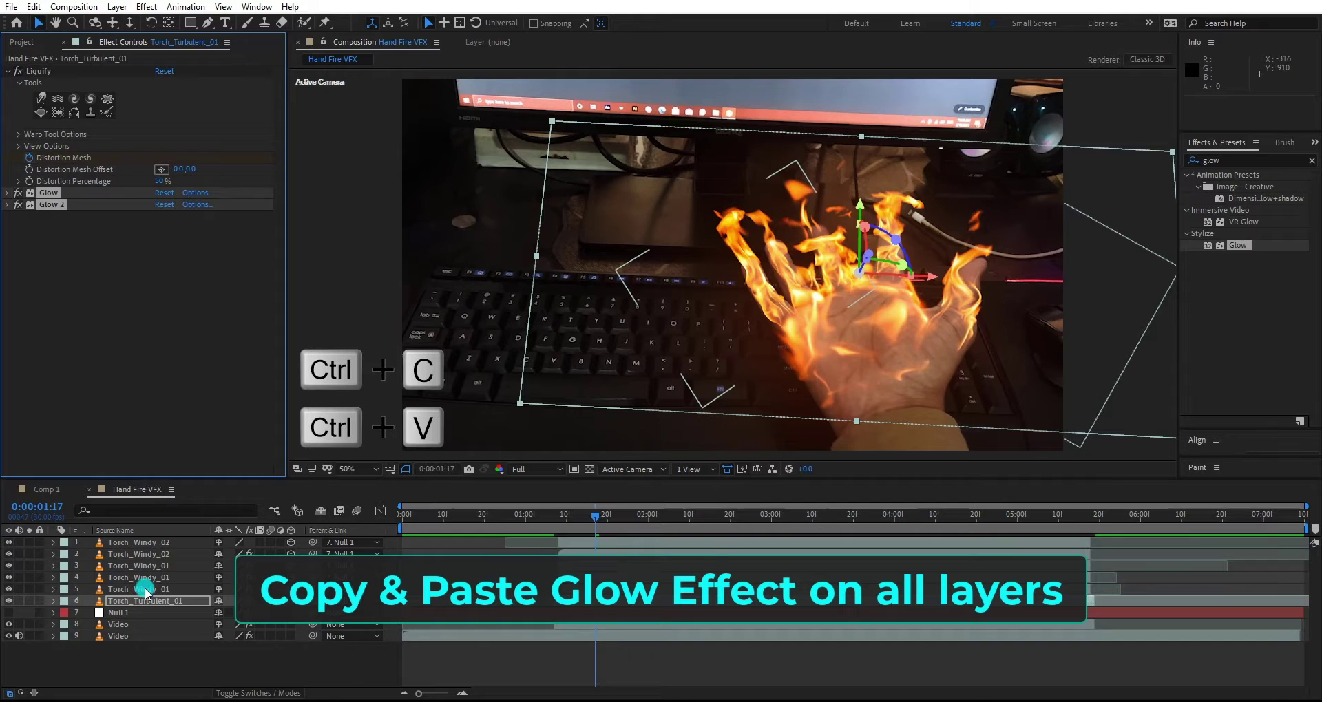
Paste both Glow effects onto each of the Torch_Windy_01 and Torch_Windy_02 layers
click(143, 588)
key(ctrl+v)
click(171, 578)
key(ctrl+v)
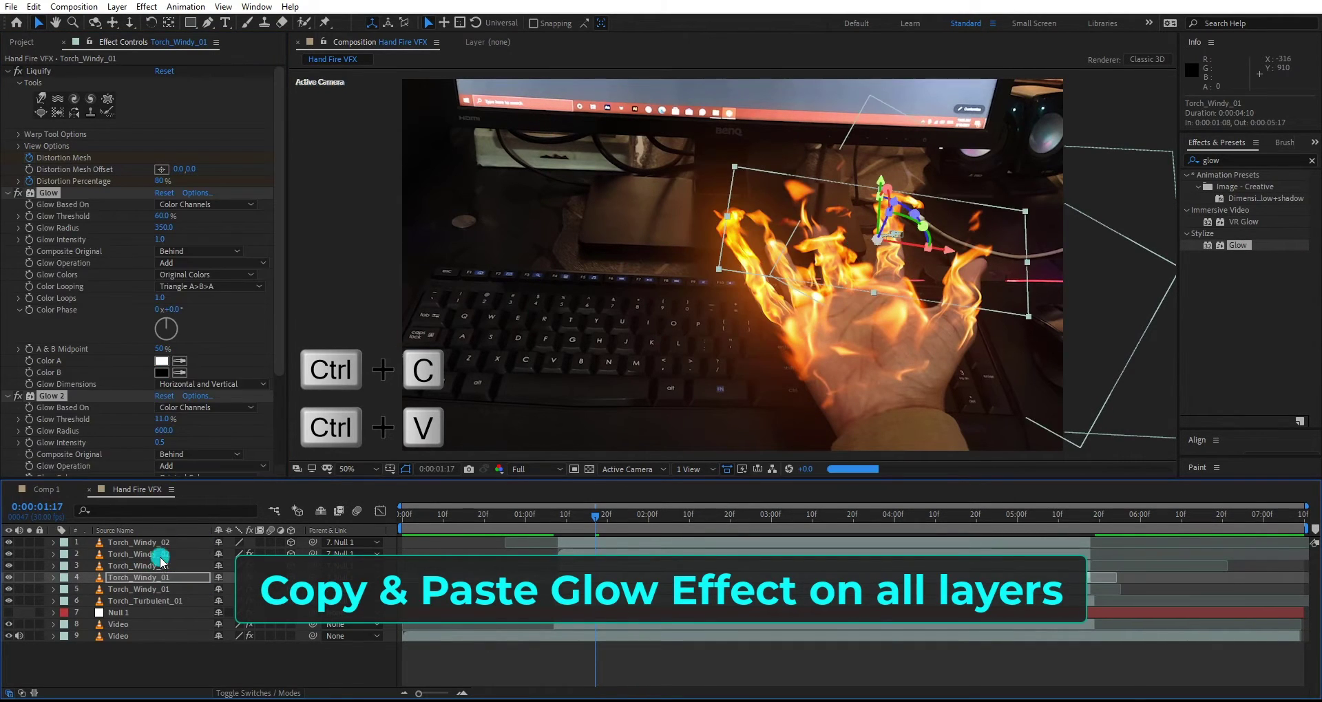
click(166, 566)
key(ctrl+v)
click(174, 553)
key(ctrl+v)
click(516, 654)
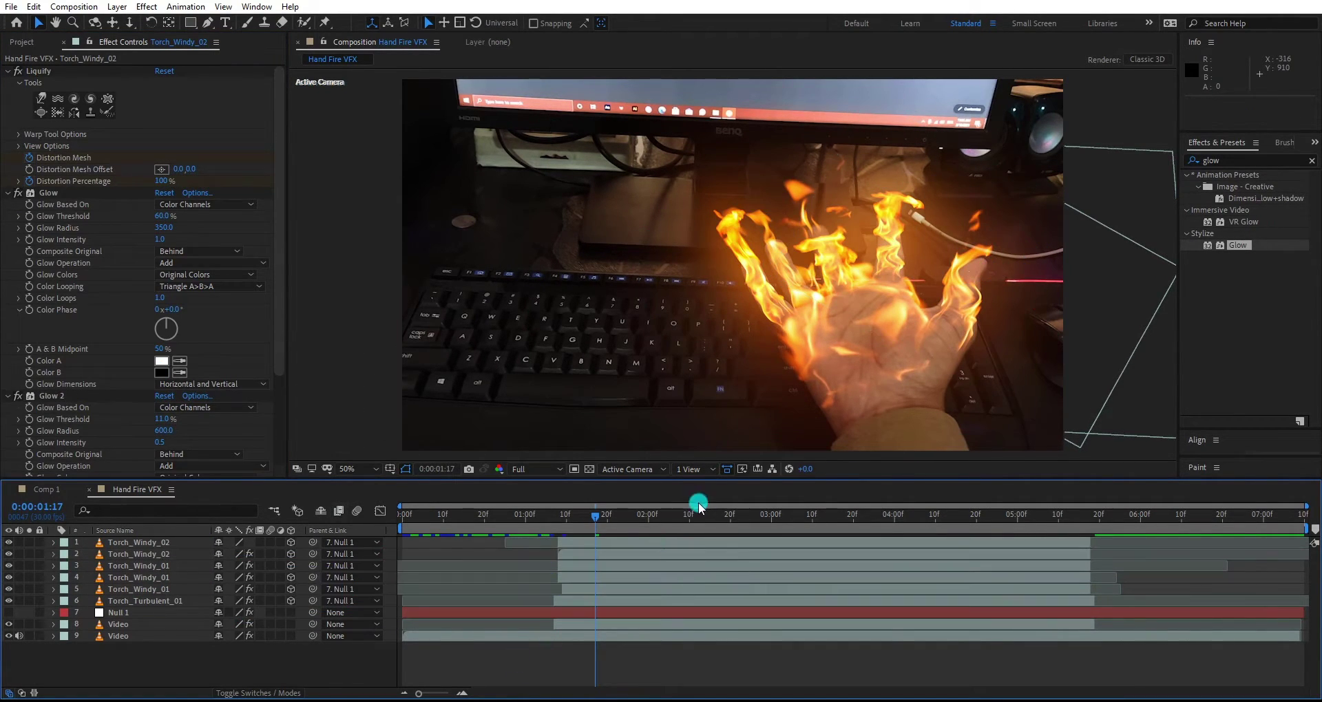
drag(698, 513, 587, 518)
click(138, 542)
key(ctrl+v)
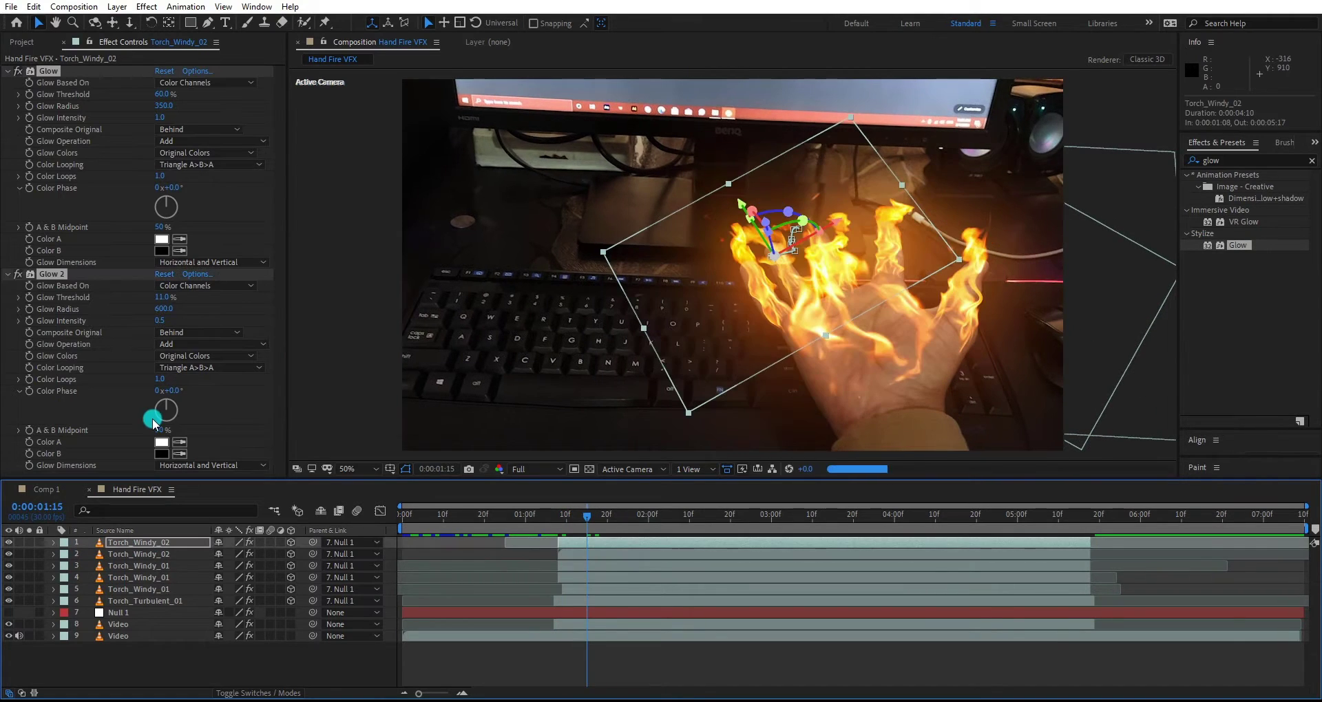
Create an adjustment layer named Heart Waves and place it between the mask and Video layers
right_click(134, 674)
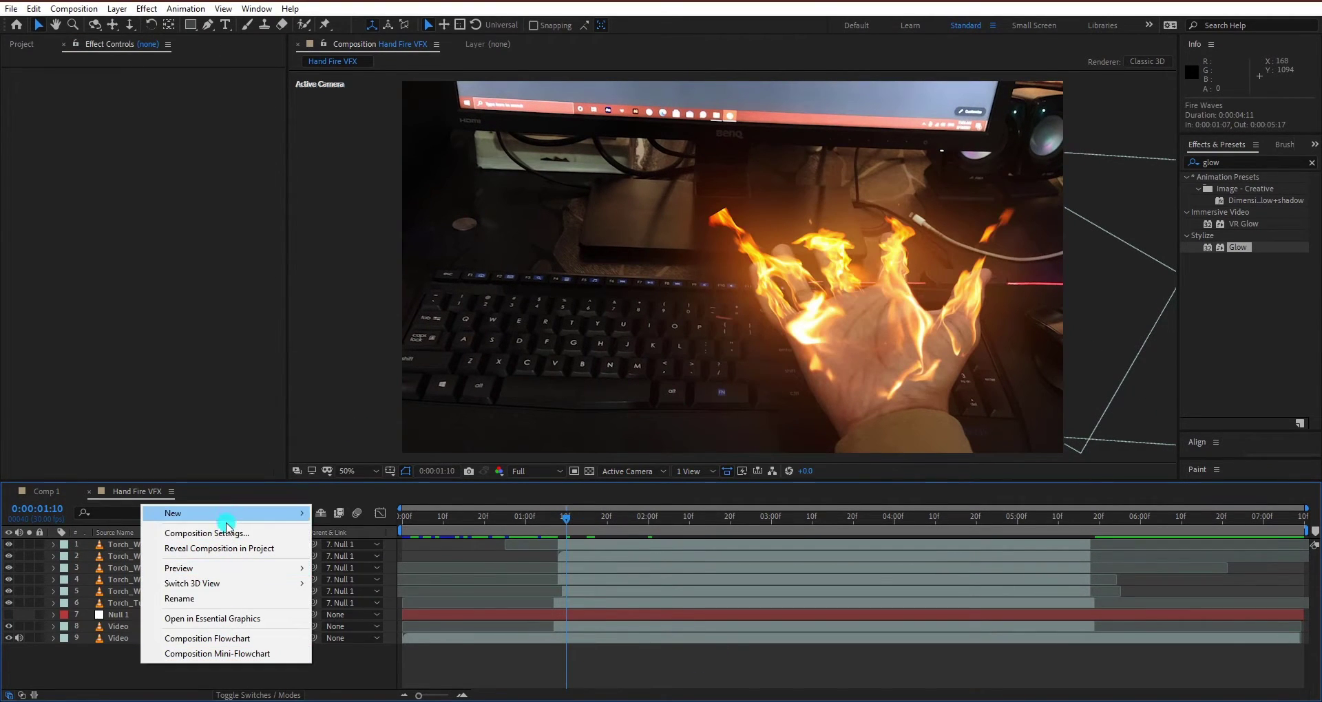
mouse_move(165, 510)
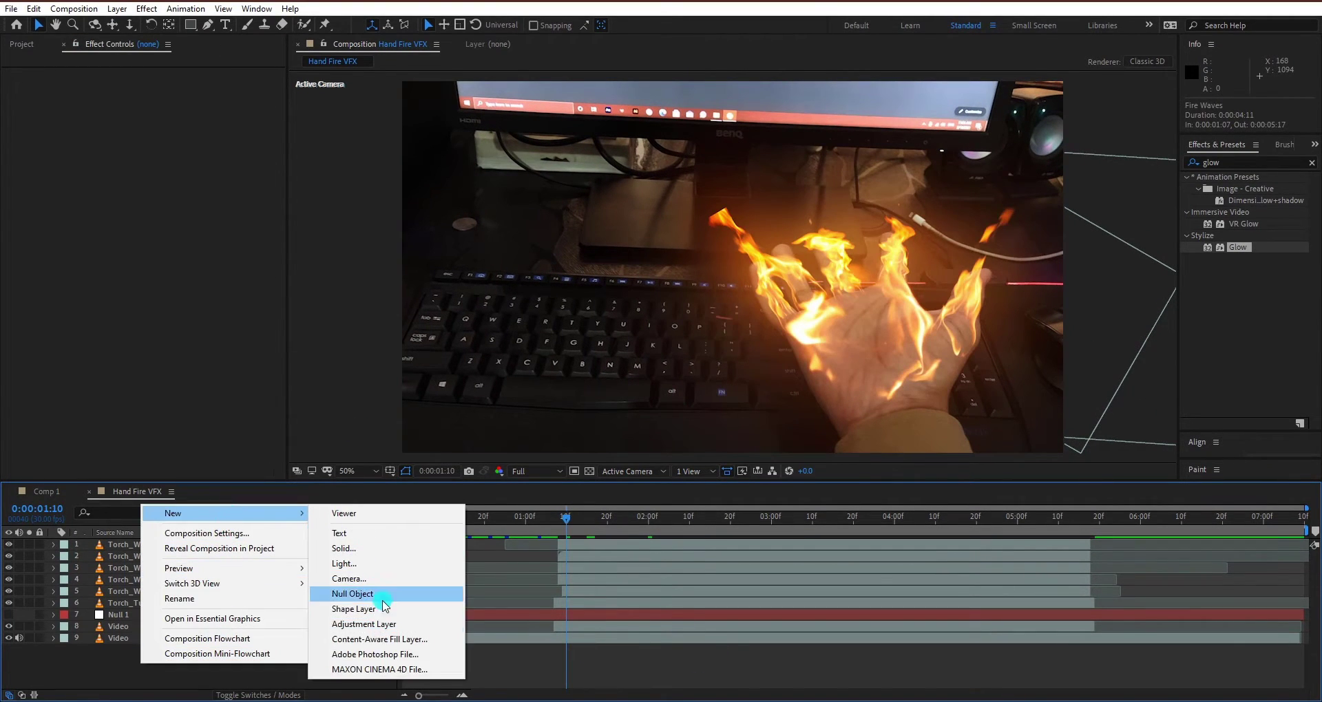
click(389, 621)
key(Return)
text(Heart)
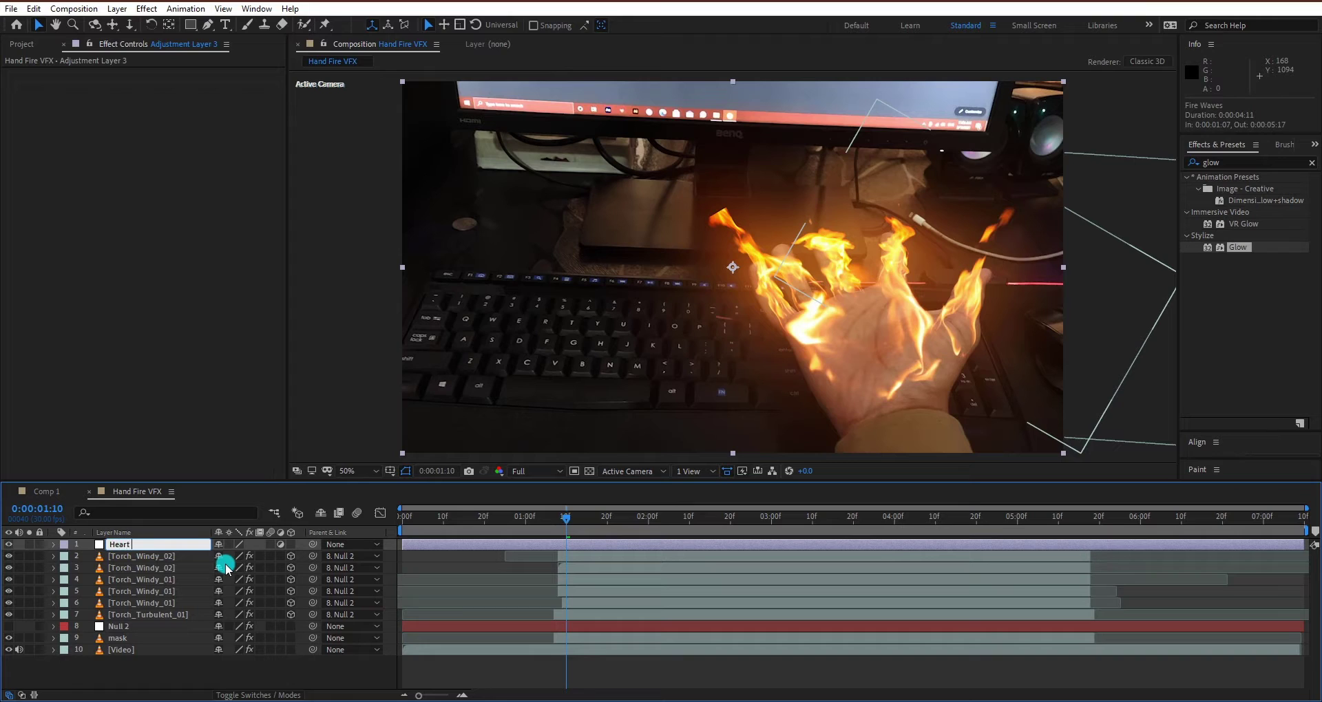
text( Waves)
key(Return)
drag(152, 552, 143, 631)
Apply Turbulent Displace to the Heart Waves layer with Amount 3 and Complexity 2
click(1222, 162)
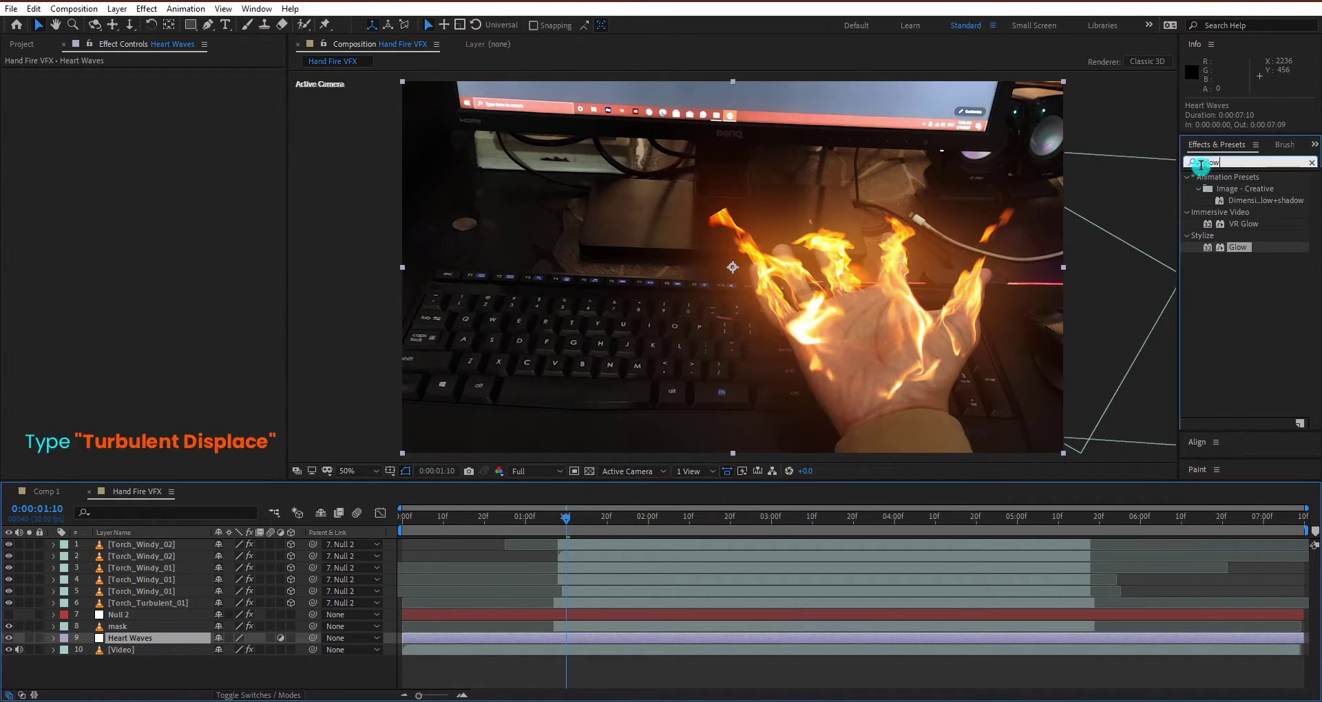
text(turbu)
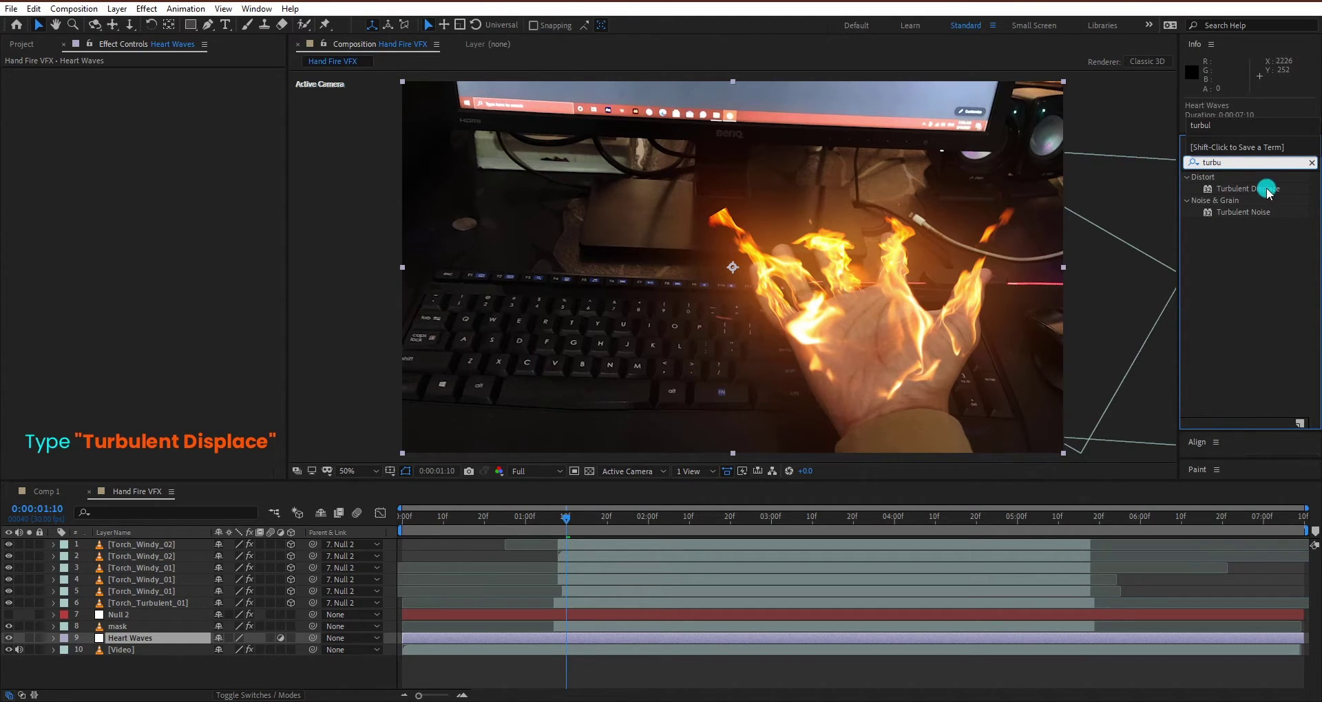
double_click(1265, 189)
click(176, 110)
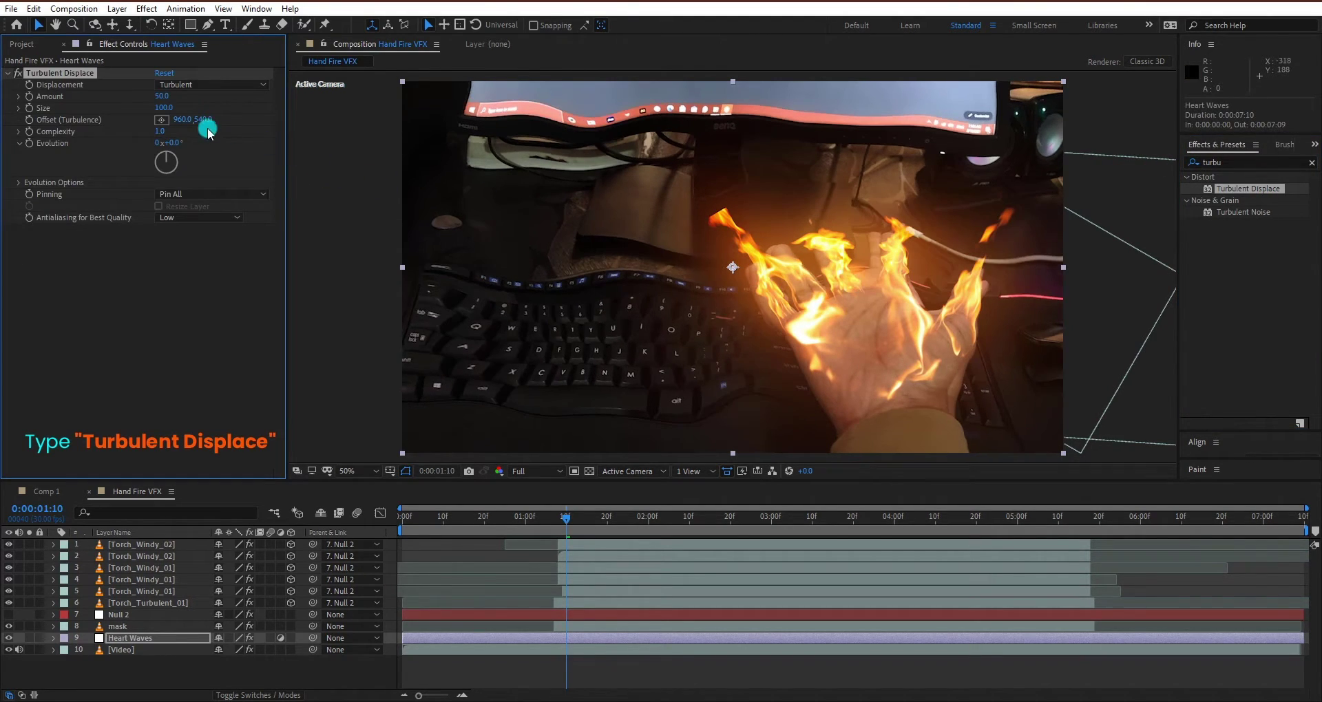
click(166, 95)
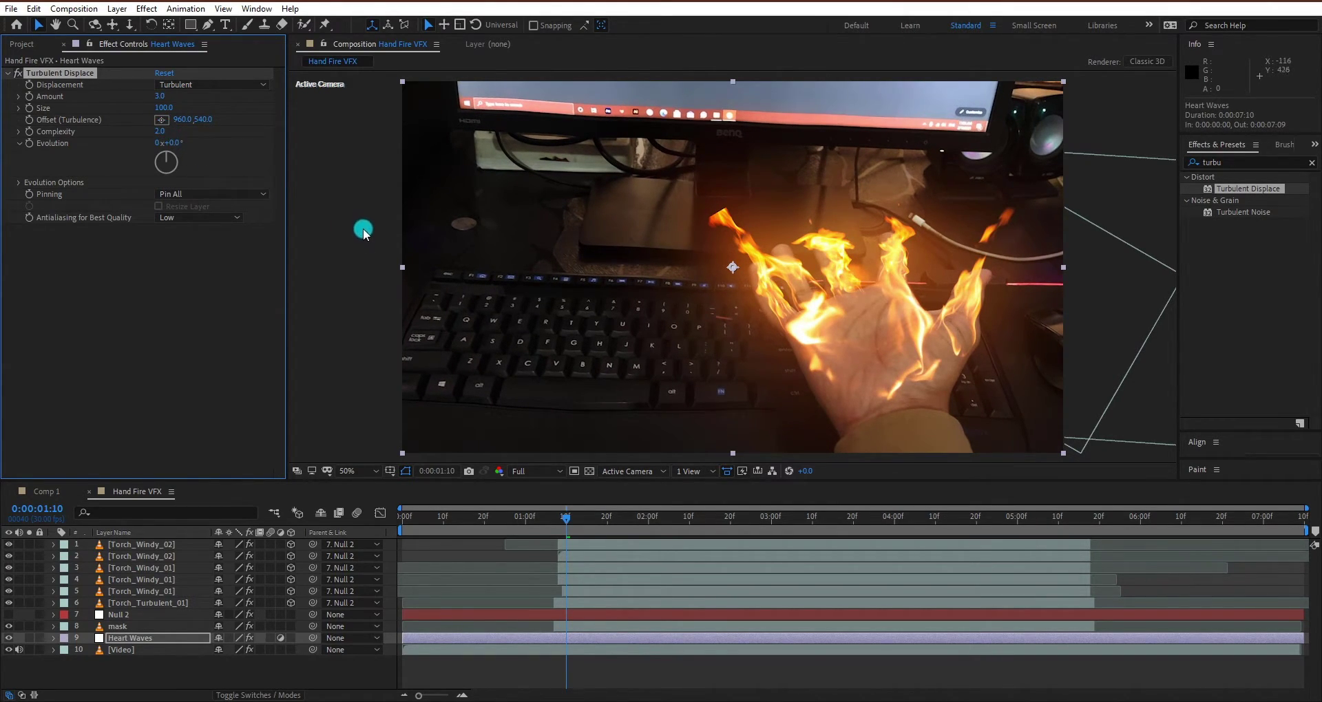
Draw a closed Pen tool mask on the Heart Waves layer, loosely surrounding the burning hand
click(207, 24)
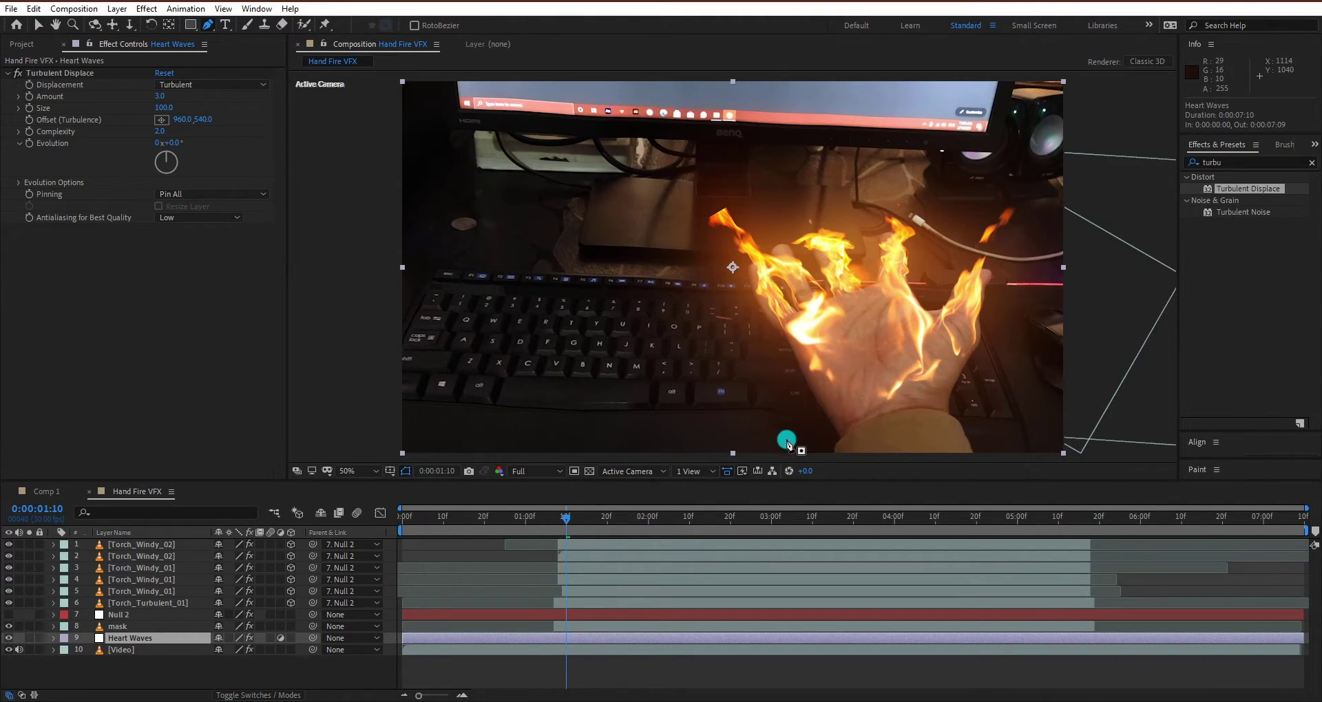
click(803, 447)
click(746, 419)
click(713, 390)
click(679, 318)
click(669, 245)
click(685, 192)
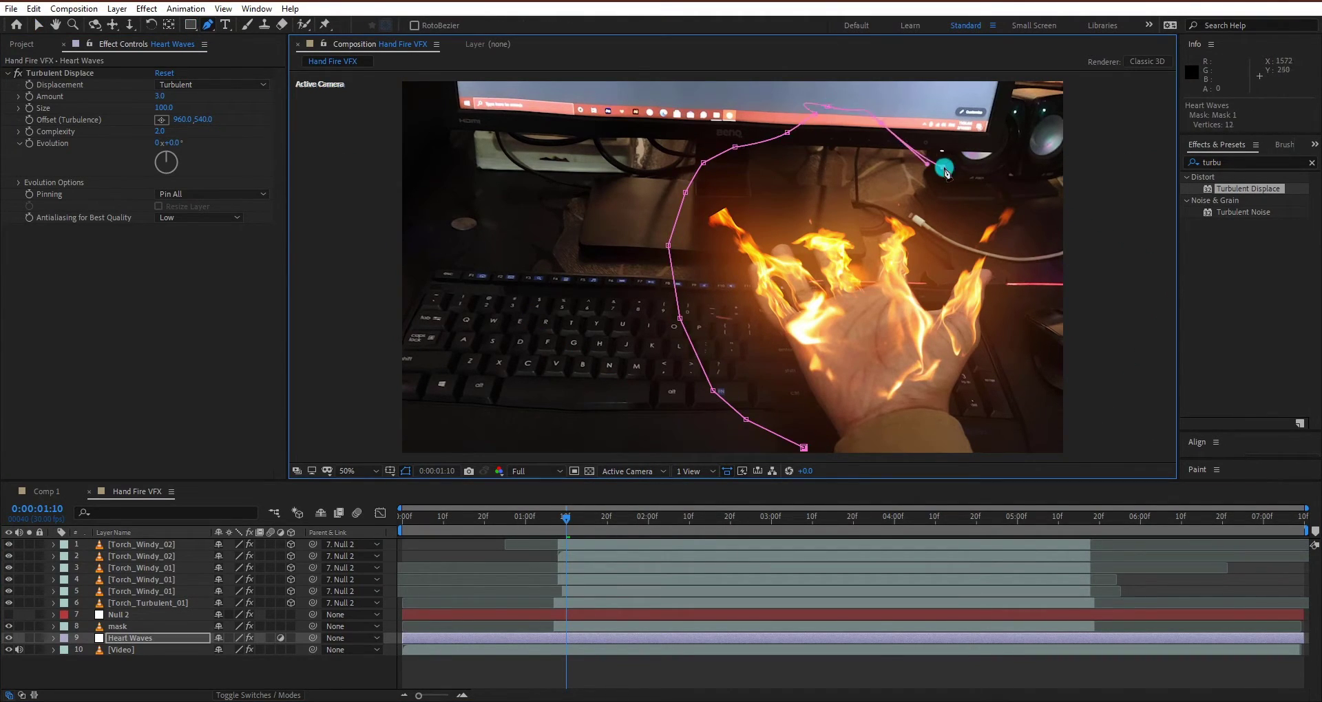
click(941, 454)
click(803, 448)
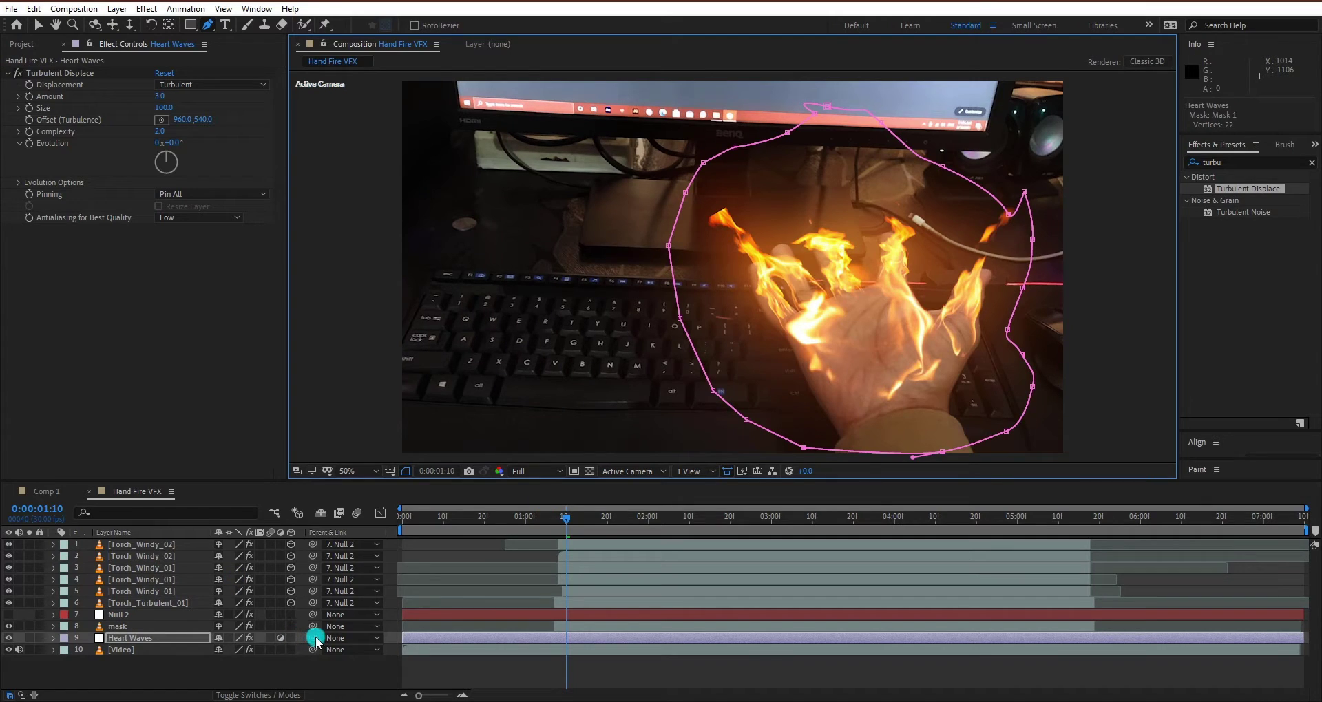
Fit the Heart Waves layer between 0:00:01:07 and 0:00:05:17 and parent it to Null 2
drag(505, 645, 589, 647)
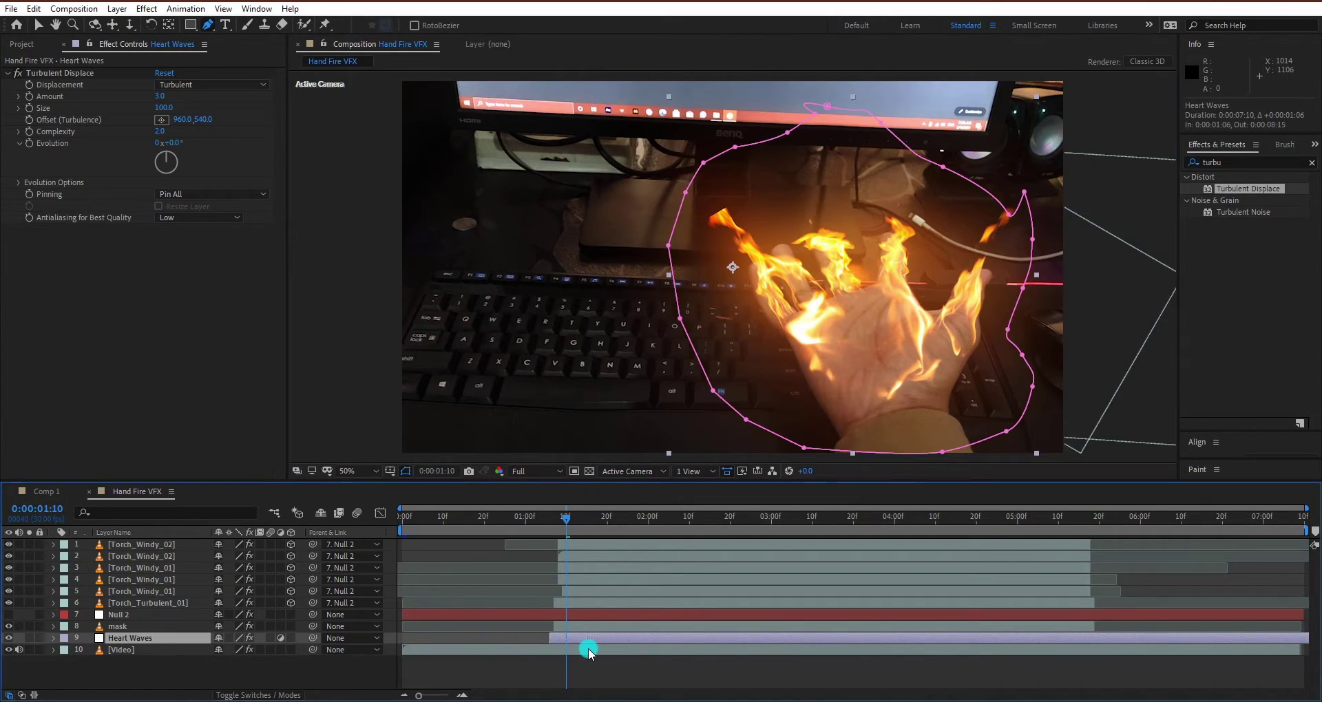
click(1090, 518)
key(alt+bracketright)
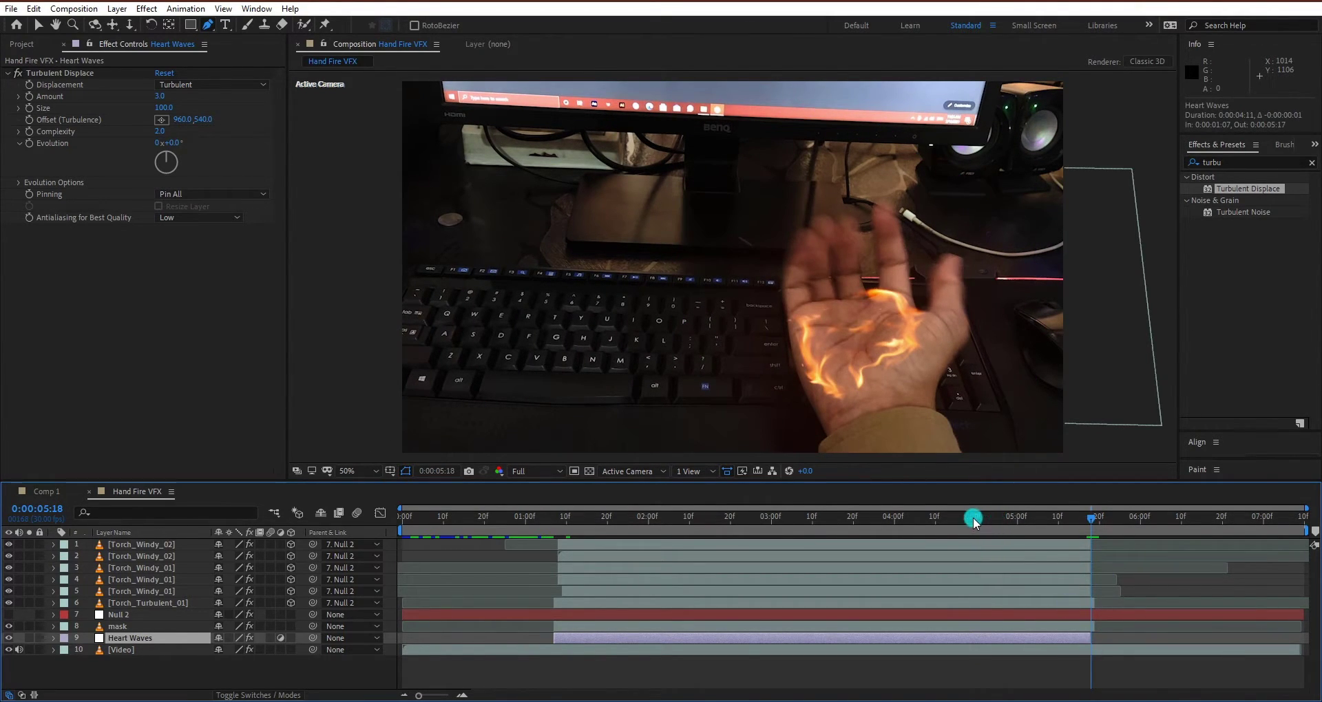
drag(973, 518, 554, 525)
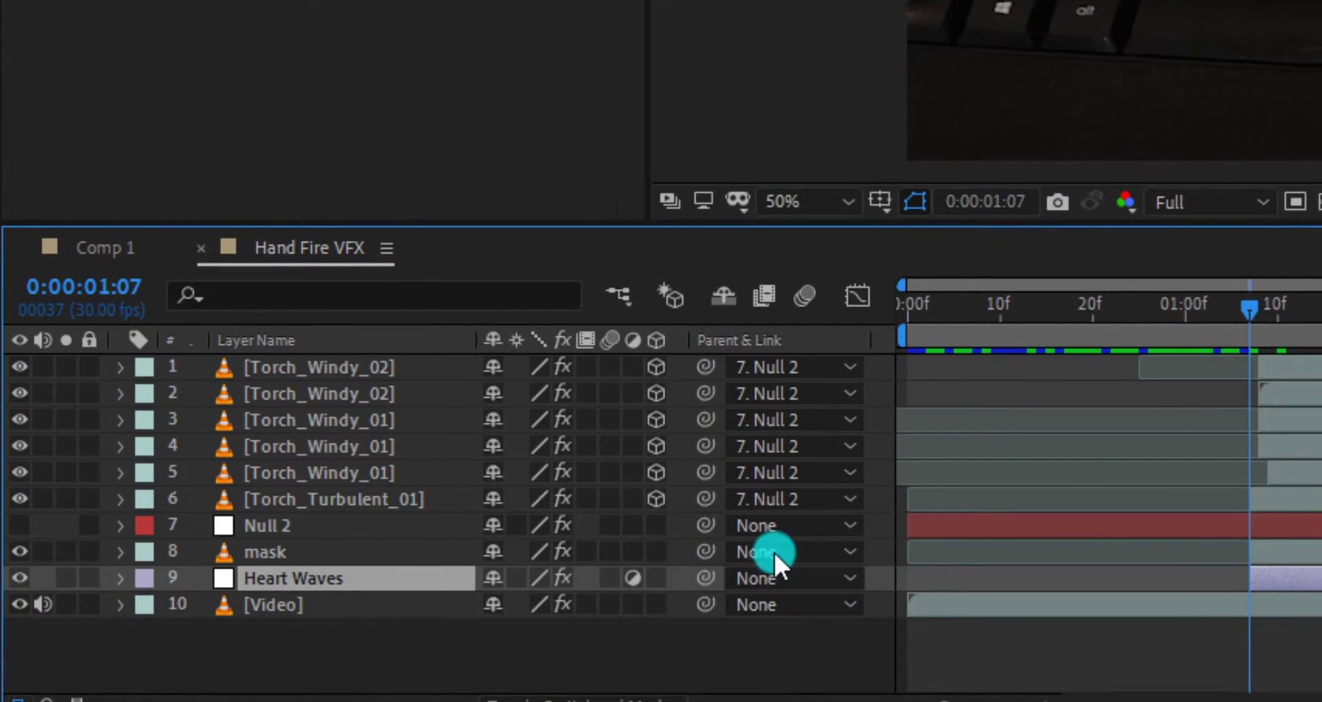
drag(684, 577, 380, 522)
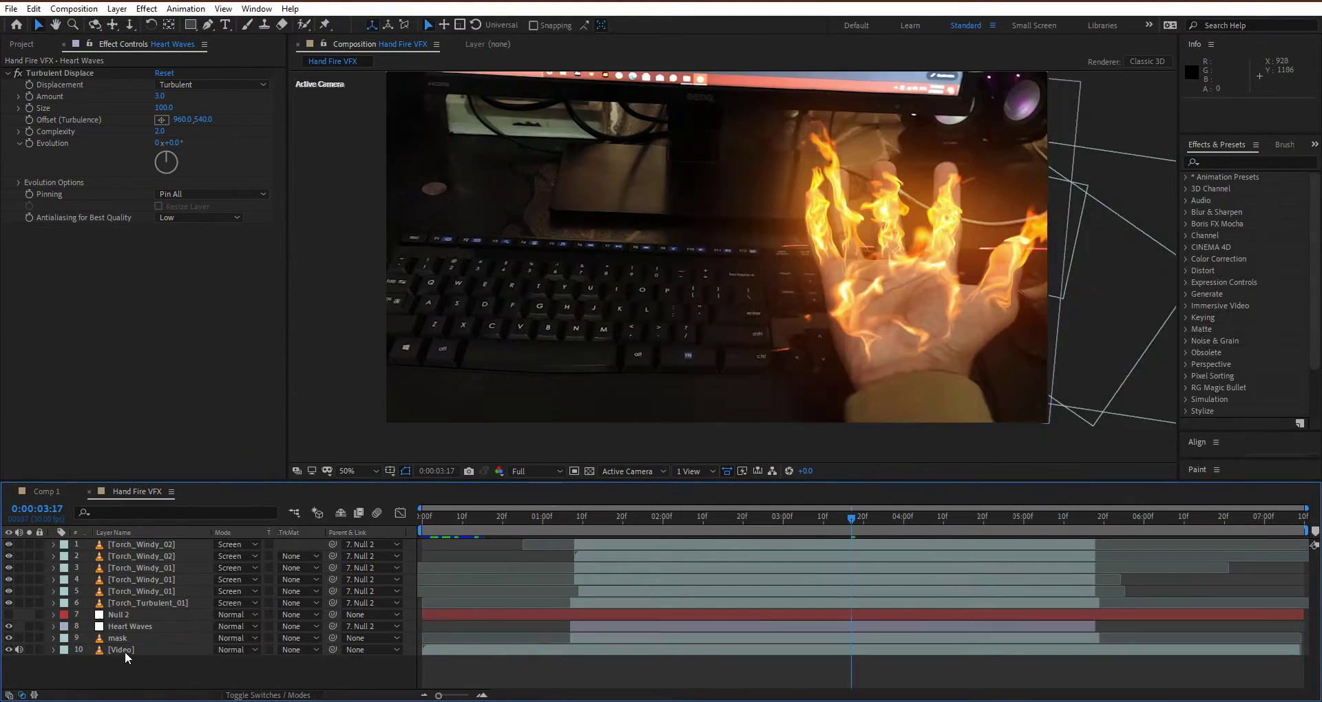
Create an adjustment layer named Looks and place it directly above the Video layer
right_click(134, 672)
mouse_move(172, 523)
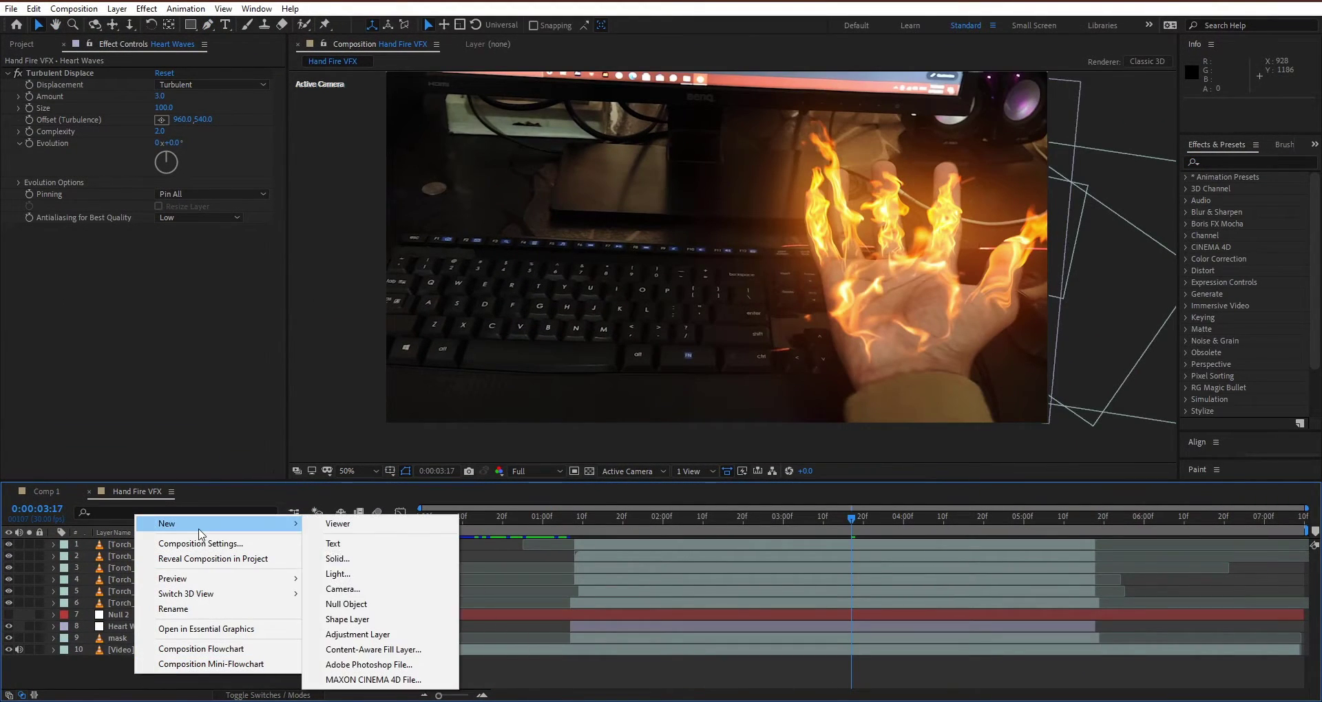
click(374, 633)
key(Return)
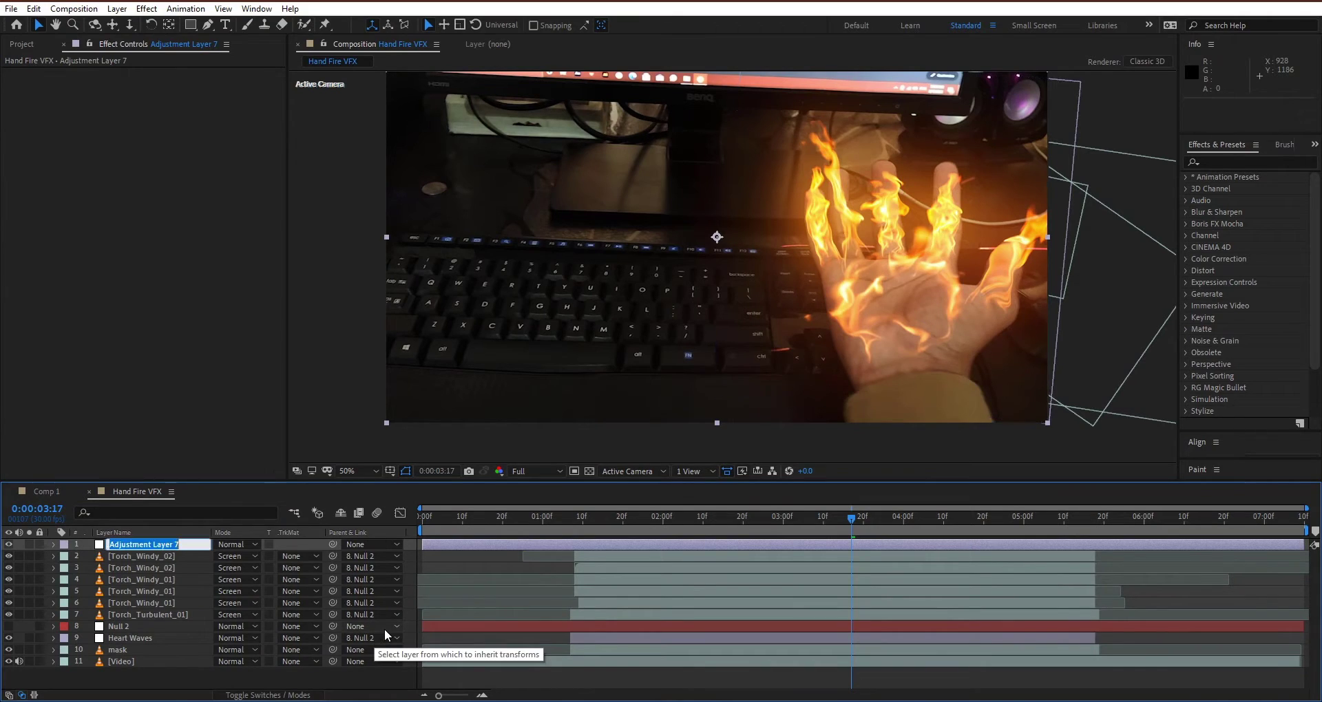
text(Looks)
key(Return)
drag(152, 544, 151, 655)
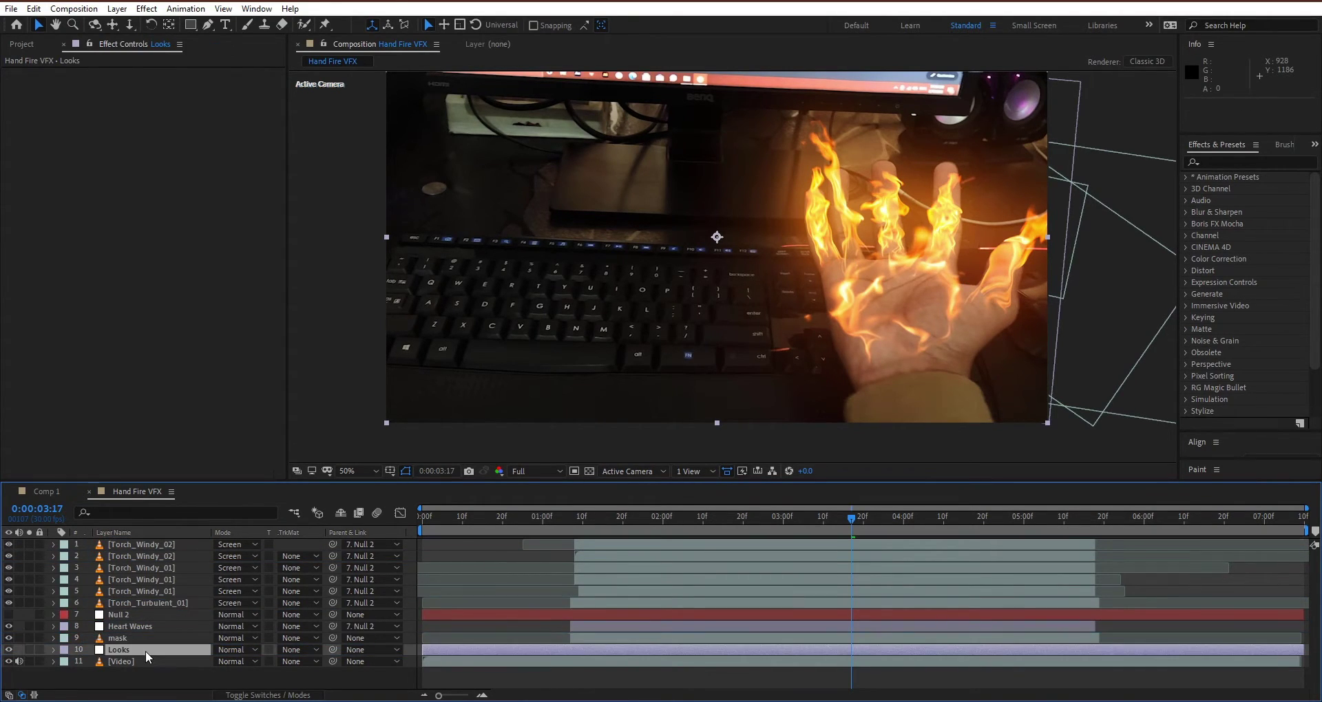
Find the Magic Bullet Looks effect, apply it to the Looks layer and open its look editor
click(1235, 161)
text(Looks)
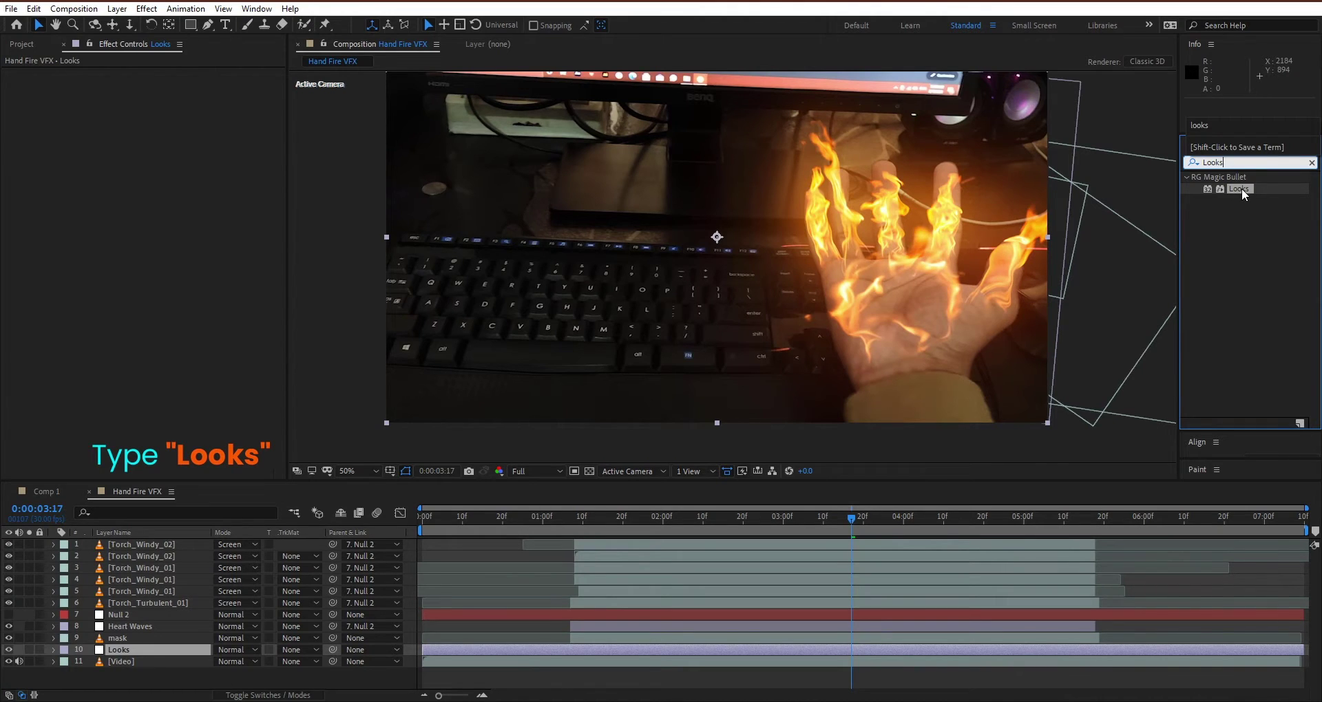
double_click(1243, 195)
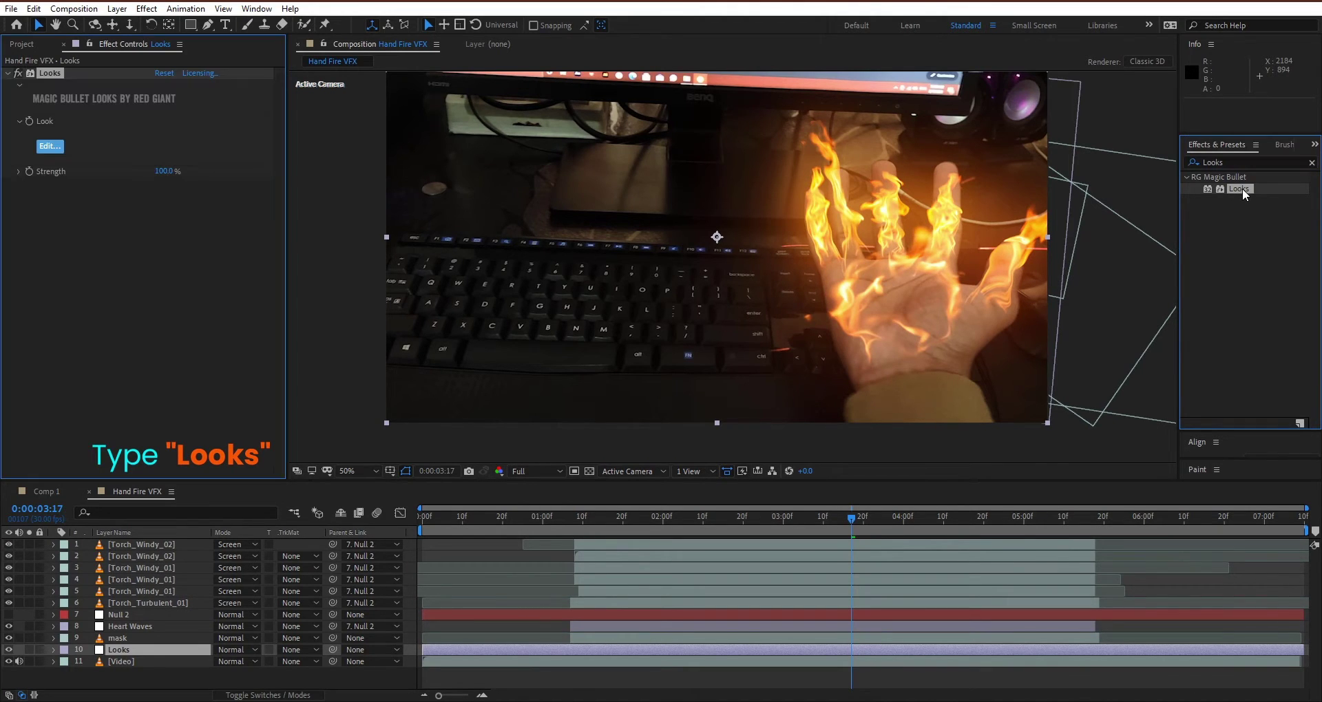
click(51, 148)
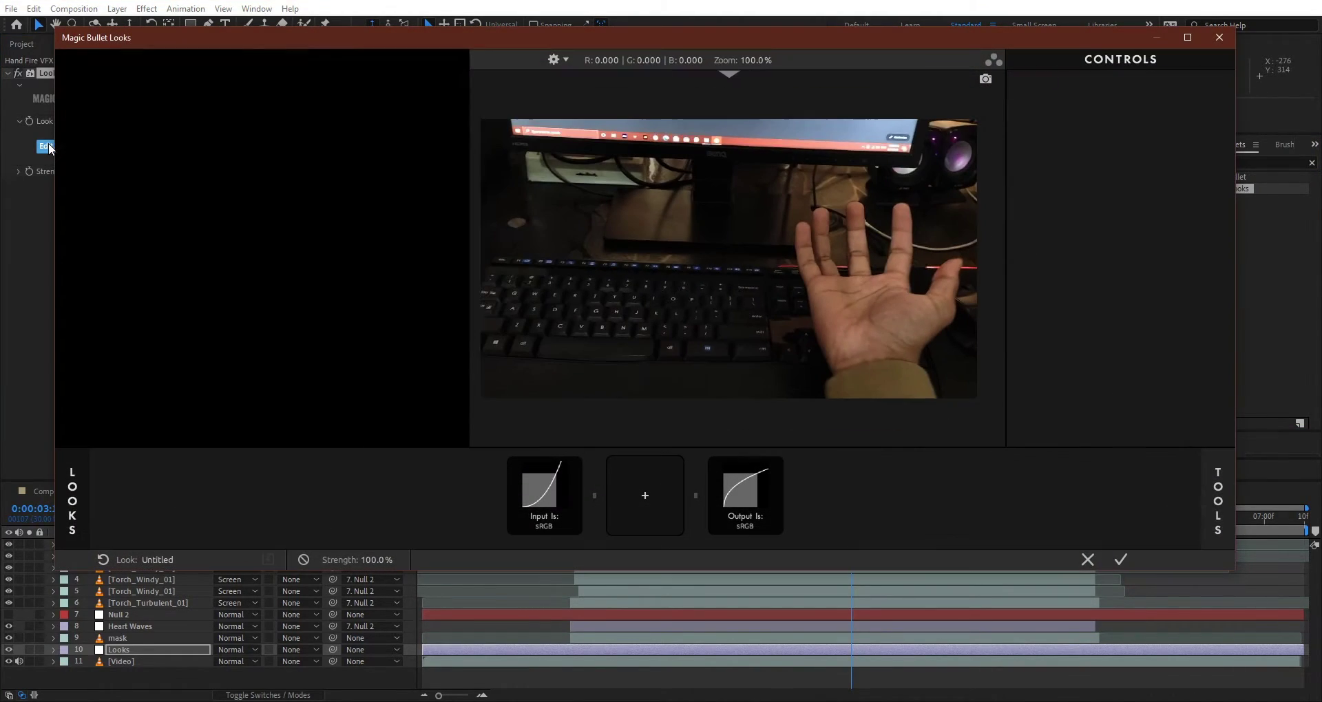
Compare several Blockbuster looks on the footage and choose Elevator Fight
click(358, 181)
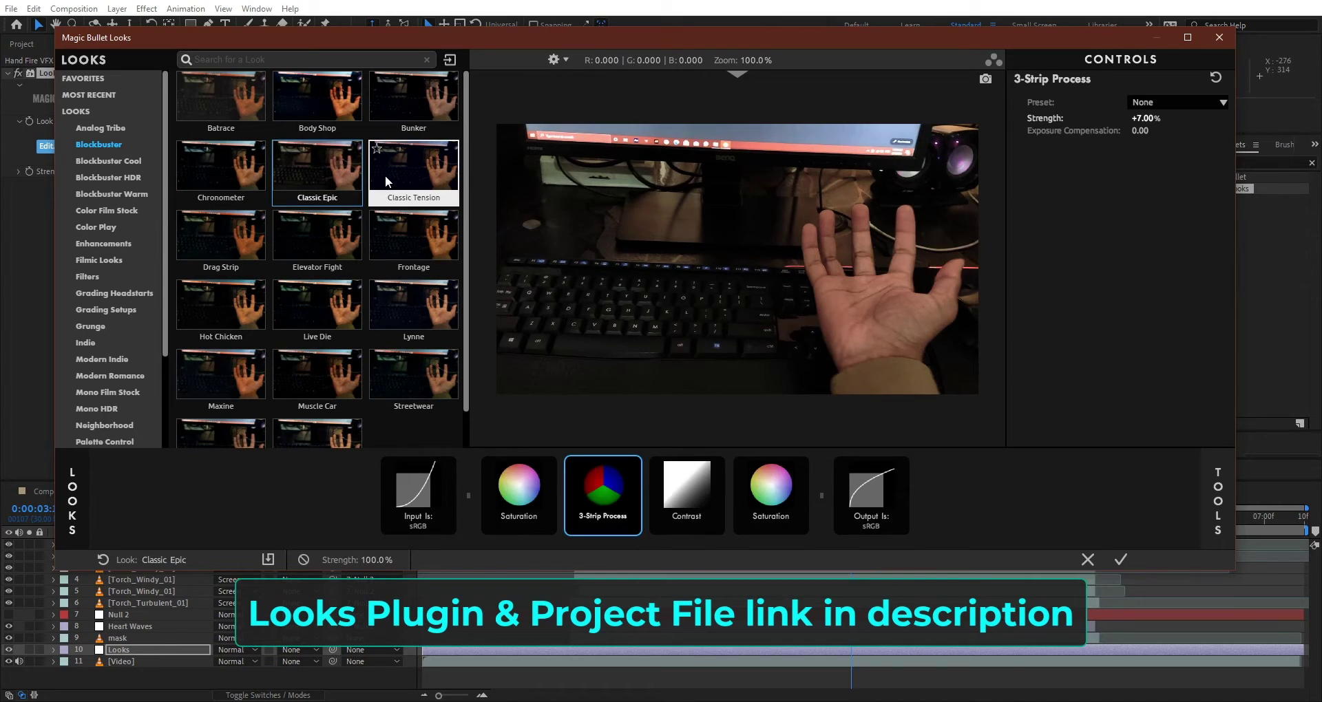
click(386, 175)
click(378, 220)
click(325, 214)
click(383, 219)
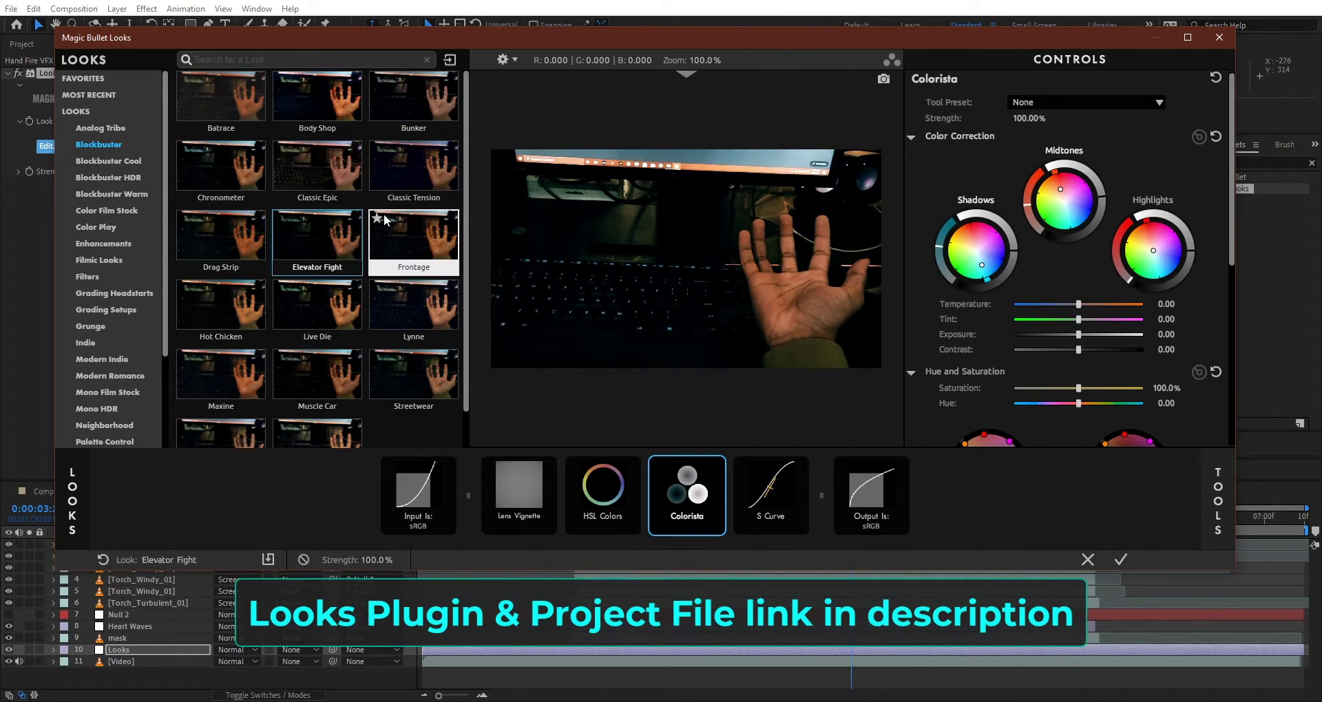
click(315, 220)
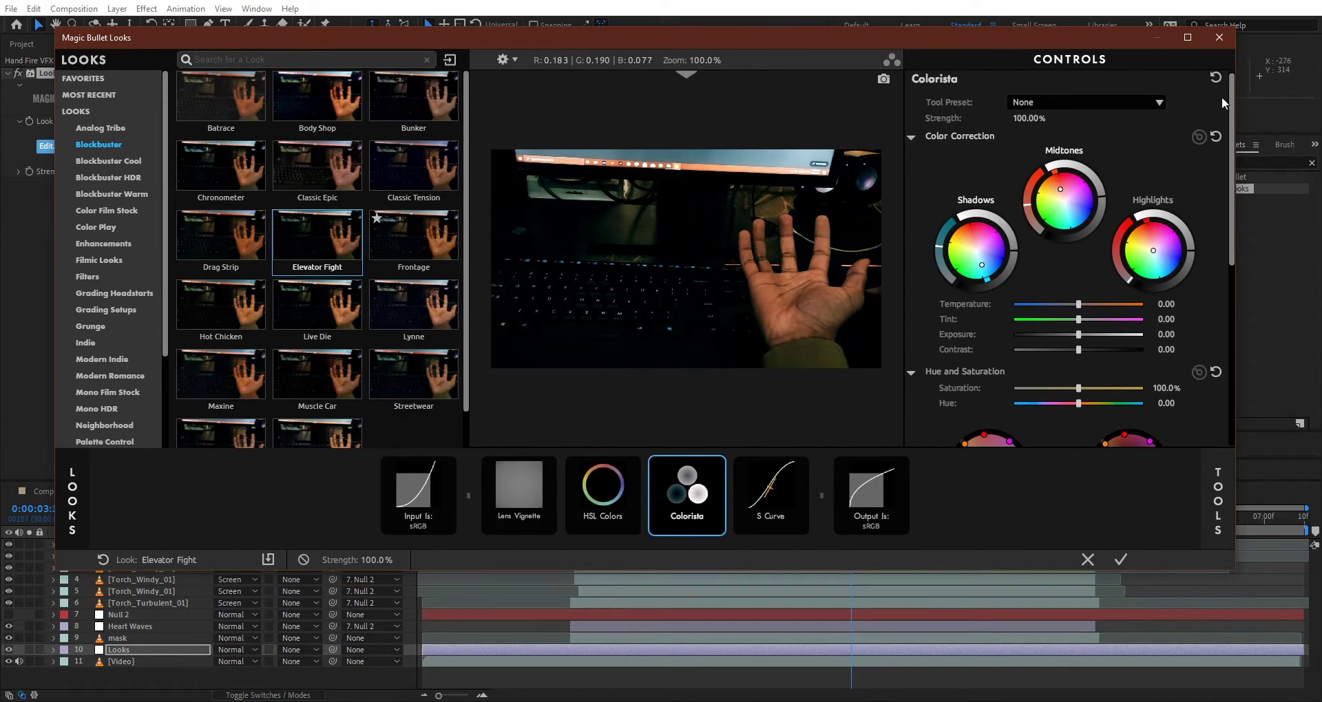
Apply the chosen look to the Looks layer and save the project
click(1122, 558)
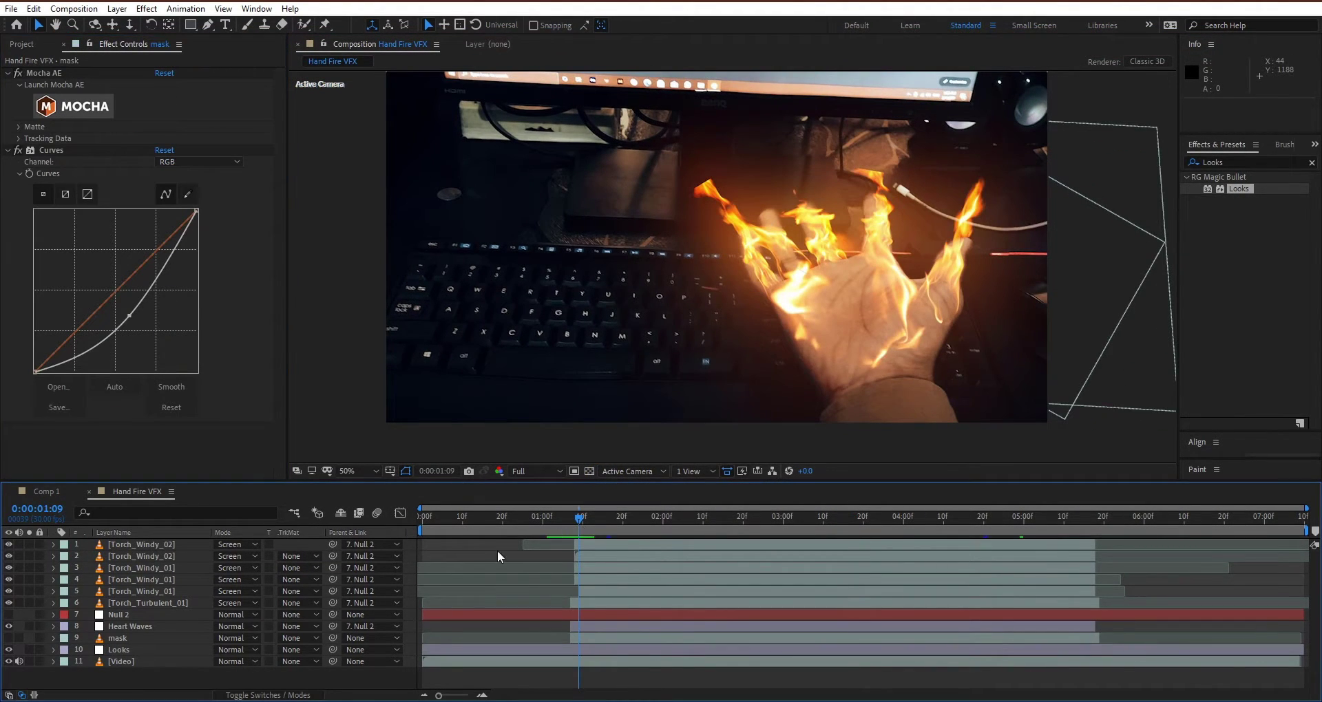
key(ctrl+s)
Duplicate the Video layer and place the copy directly above the Looks layer
click(136, 660)
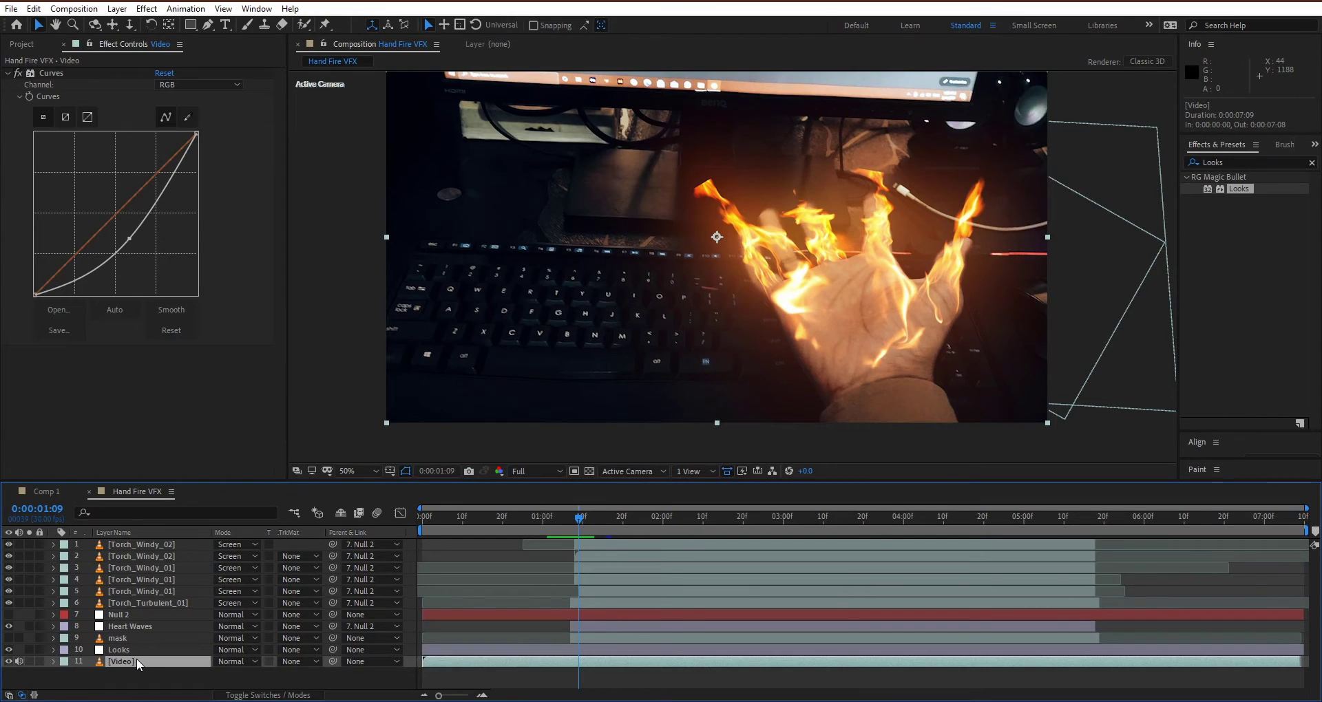
key(ctrl+d)
drag(134, 660, 135, 646)
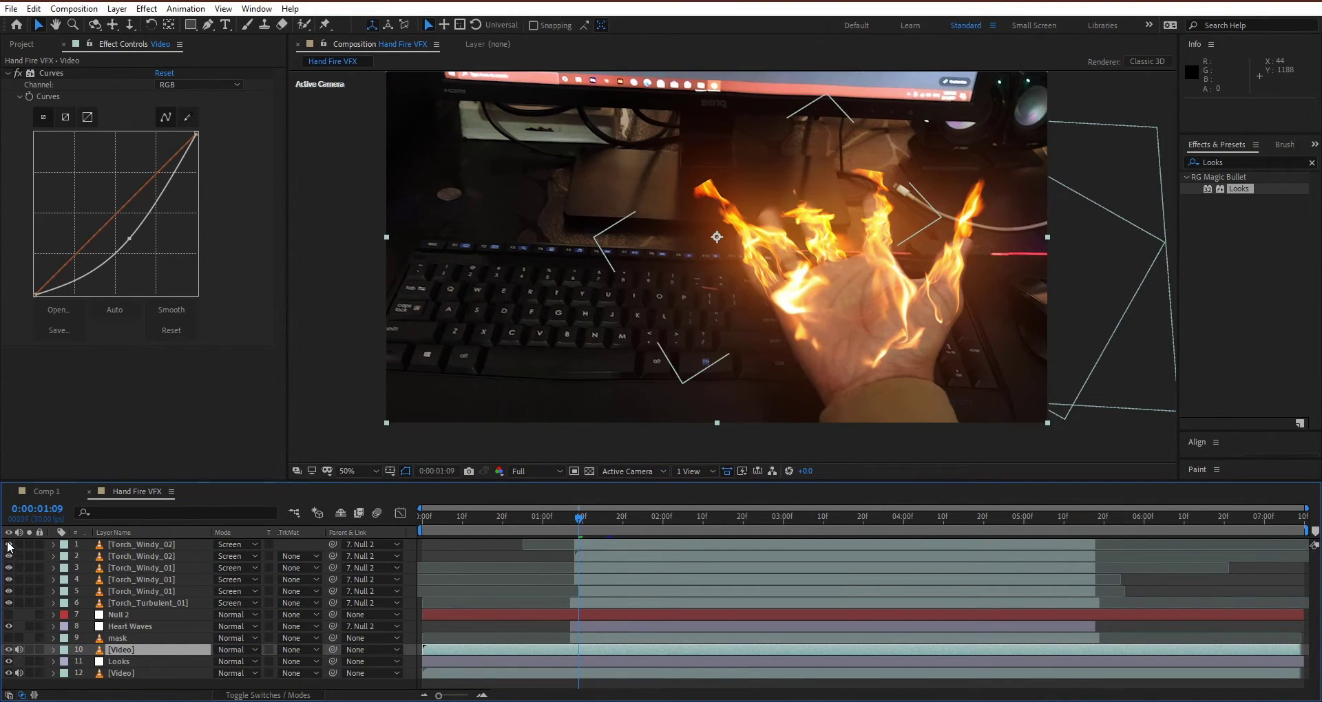
Hide the six Torch layers and draw a Pen tool mask around the hand on the Video copy at 0:00:01:16
drag(5, 598, 5, 599)
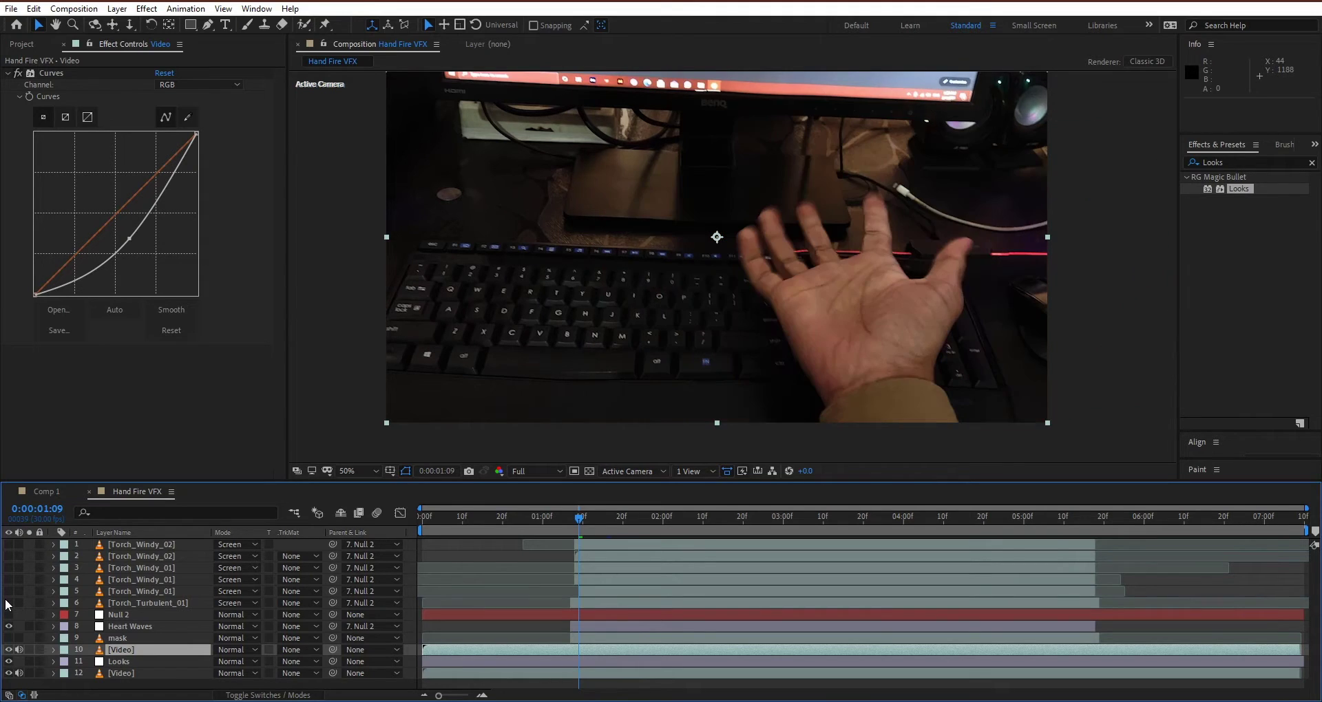
click(607, 527)
scroll(870, 307, up, 2)
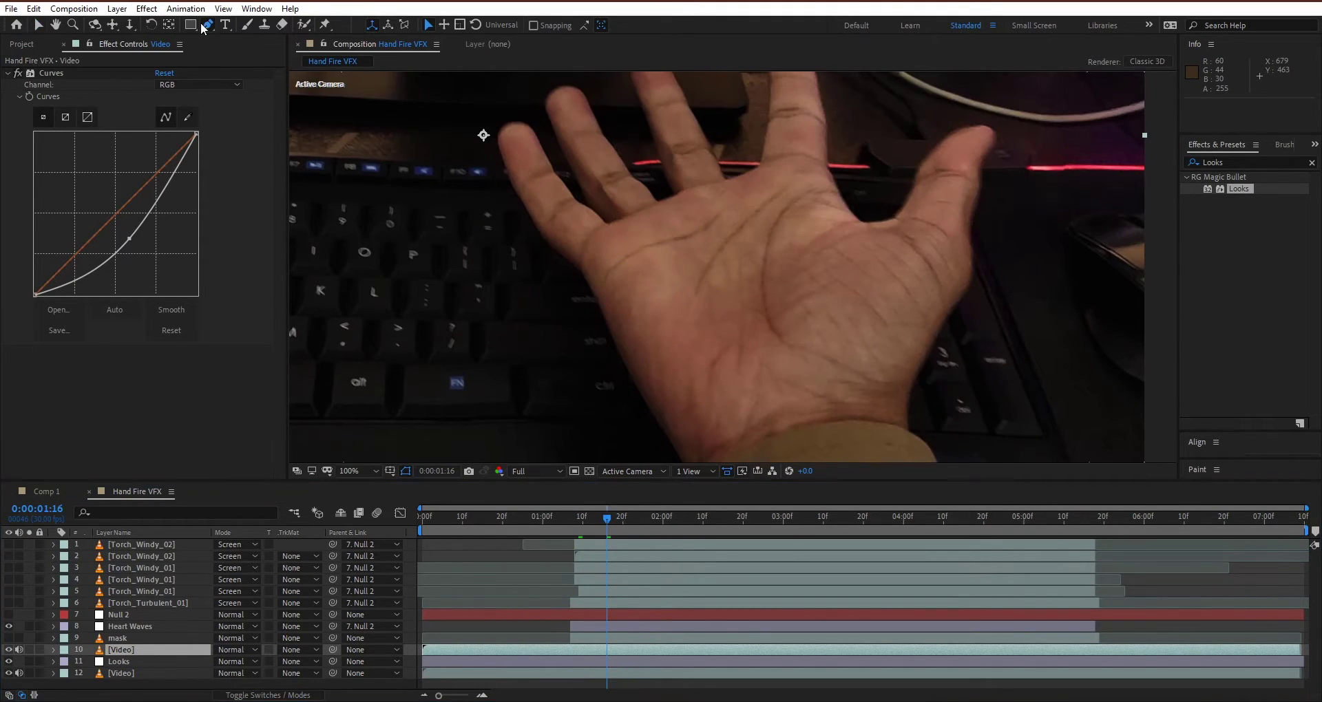
click(206, 24)
scroll(761, 330, down, 2)
click(794, 308)
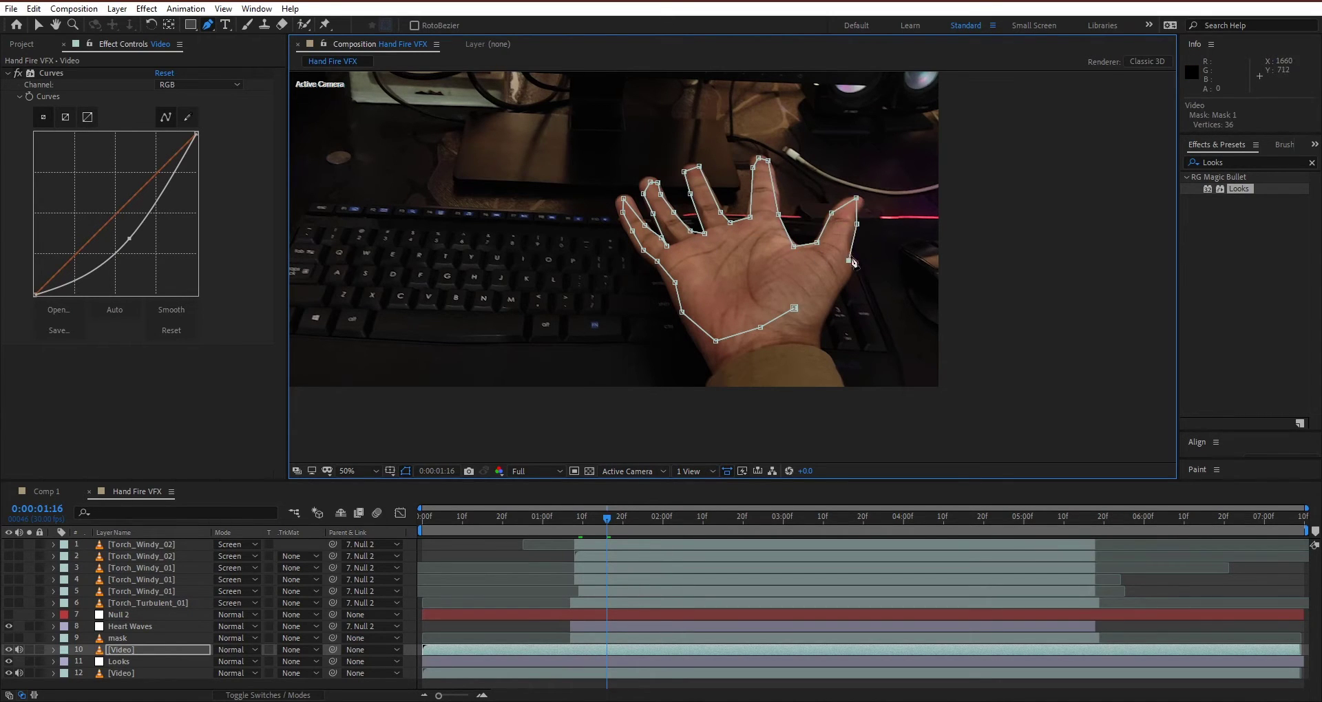
Set the feather of the hand mask on the Video copy to 50 pixels
click(146, 646)
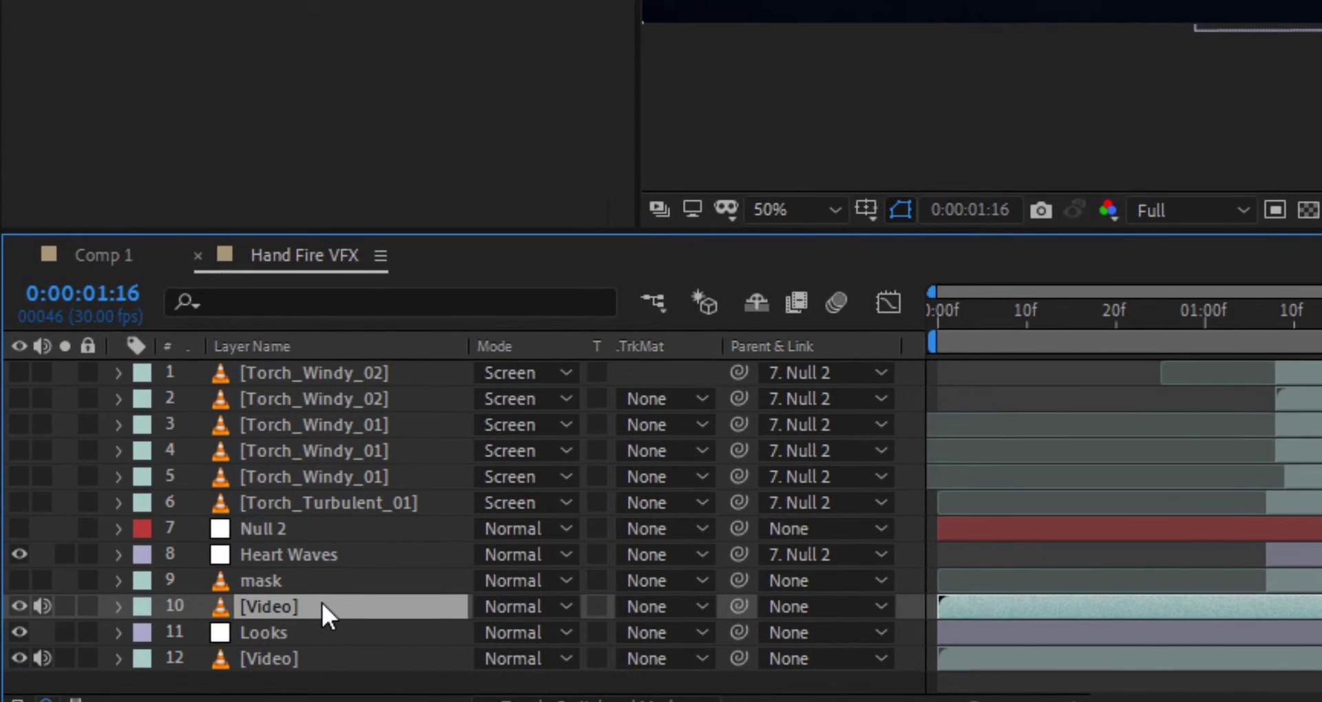
key(m)
key(f)
click(357, 634)
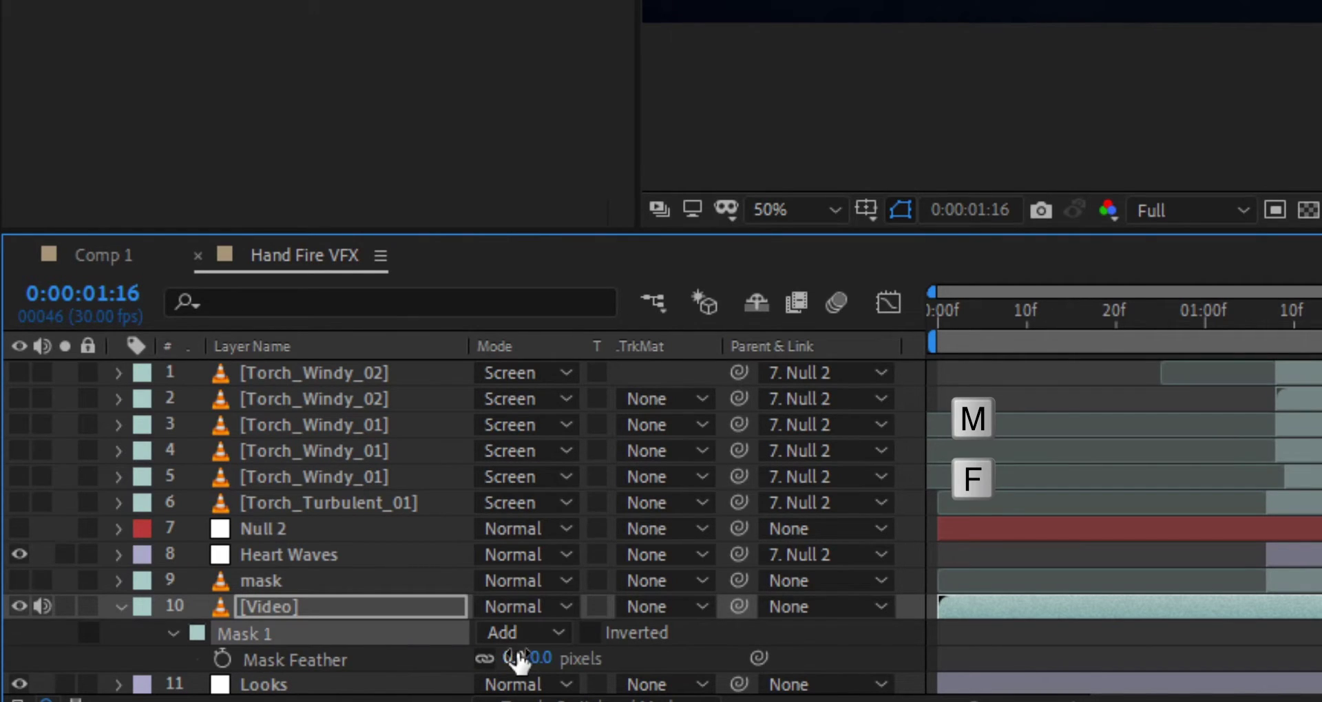
click(517, 659)
text(50)
key(Return)
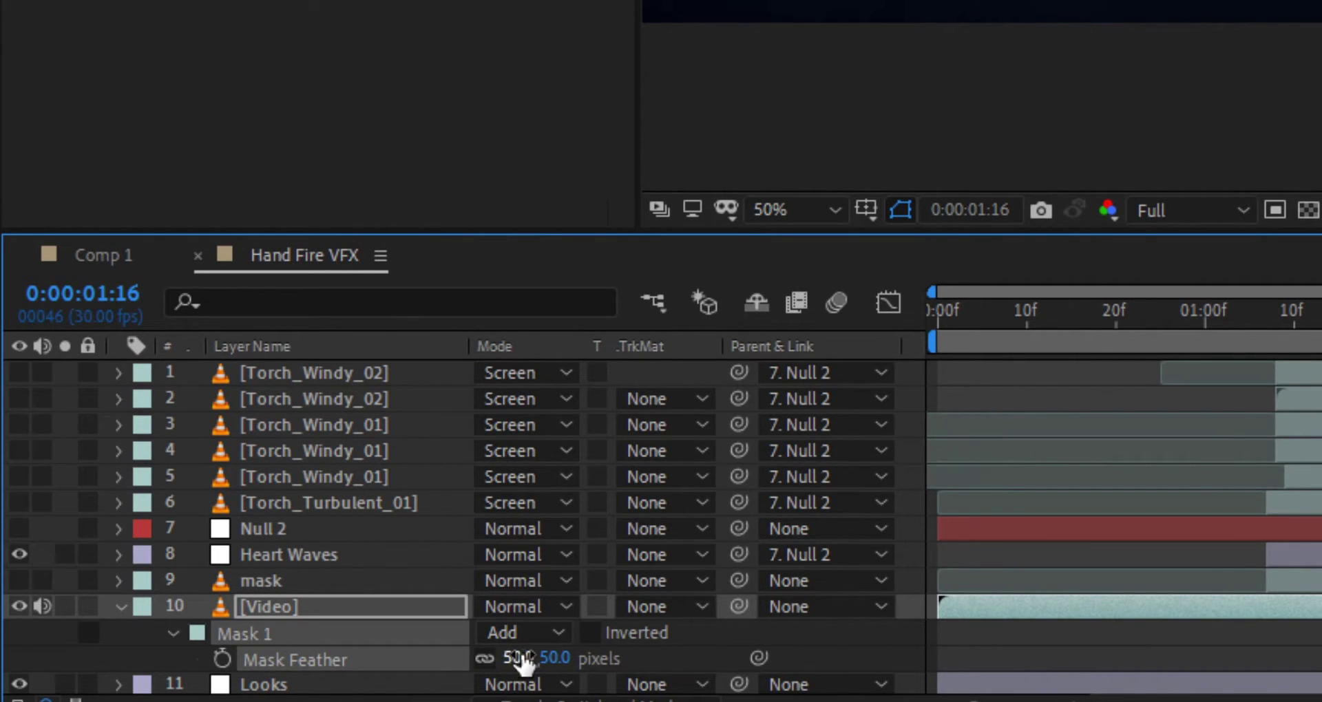
Collapse the Video copy's mask properties and parent the layer to Null 2
click(389, 608)
click(119, 608)
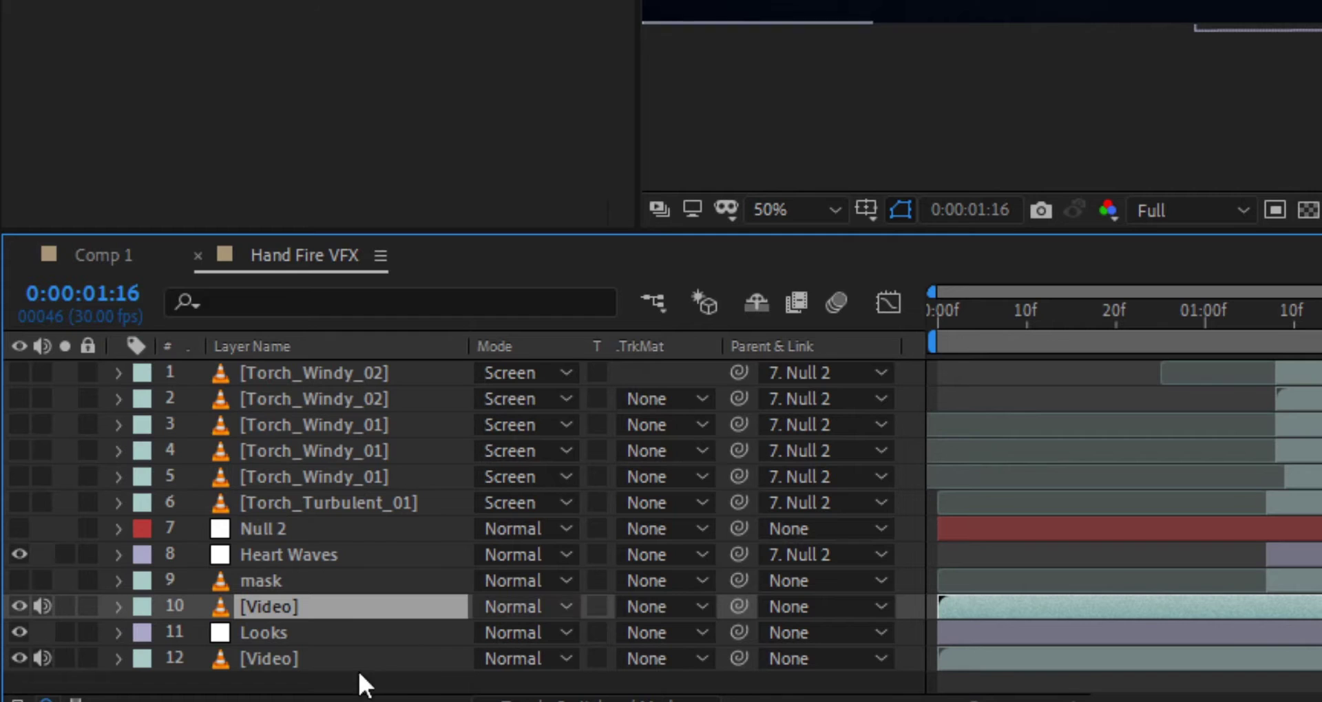
drag(738, 606, 370, 529)
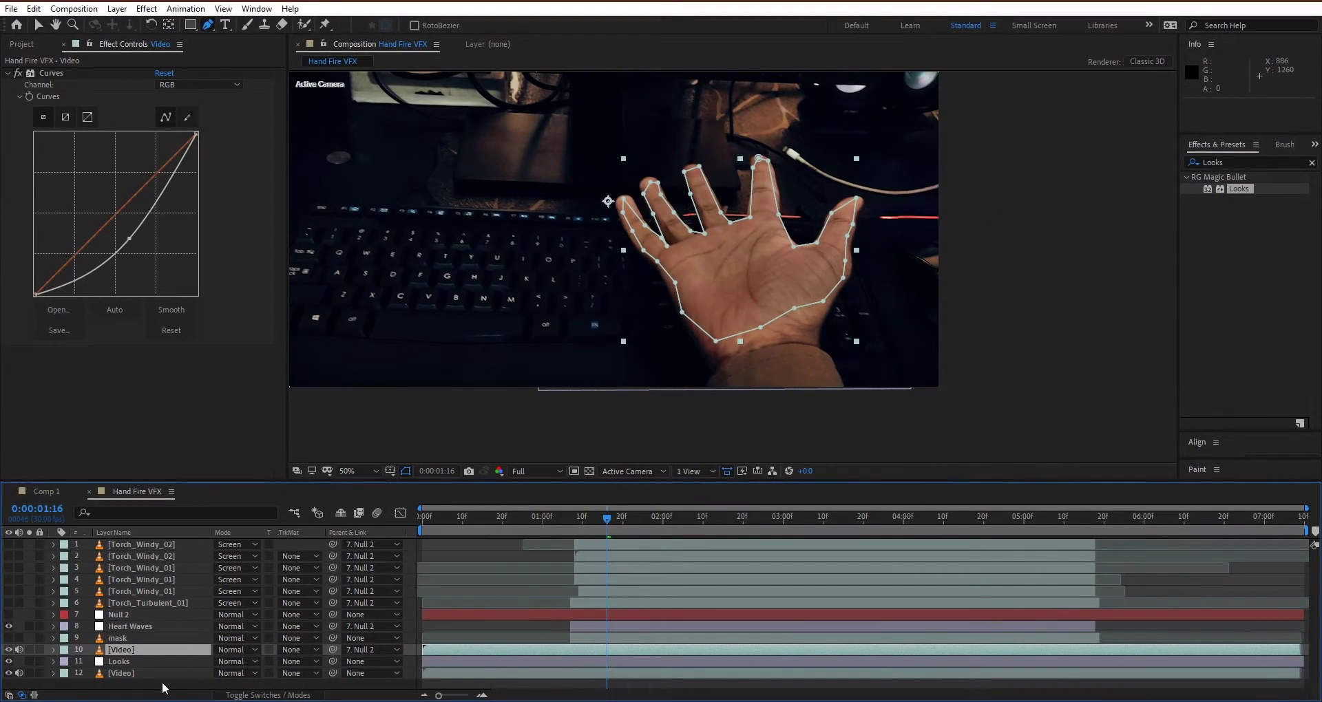
Create a dark gray solid directly above the Video copy and parent it to Null 2
right_click(170, 681)
mouse_move(272, 532)
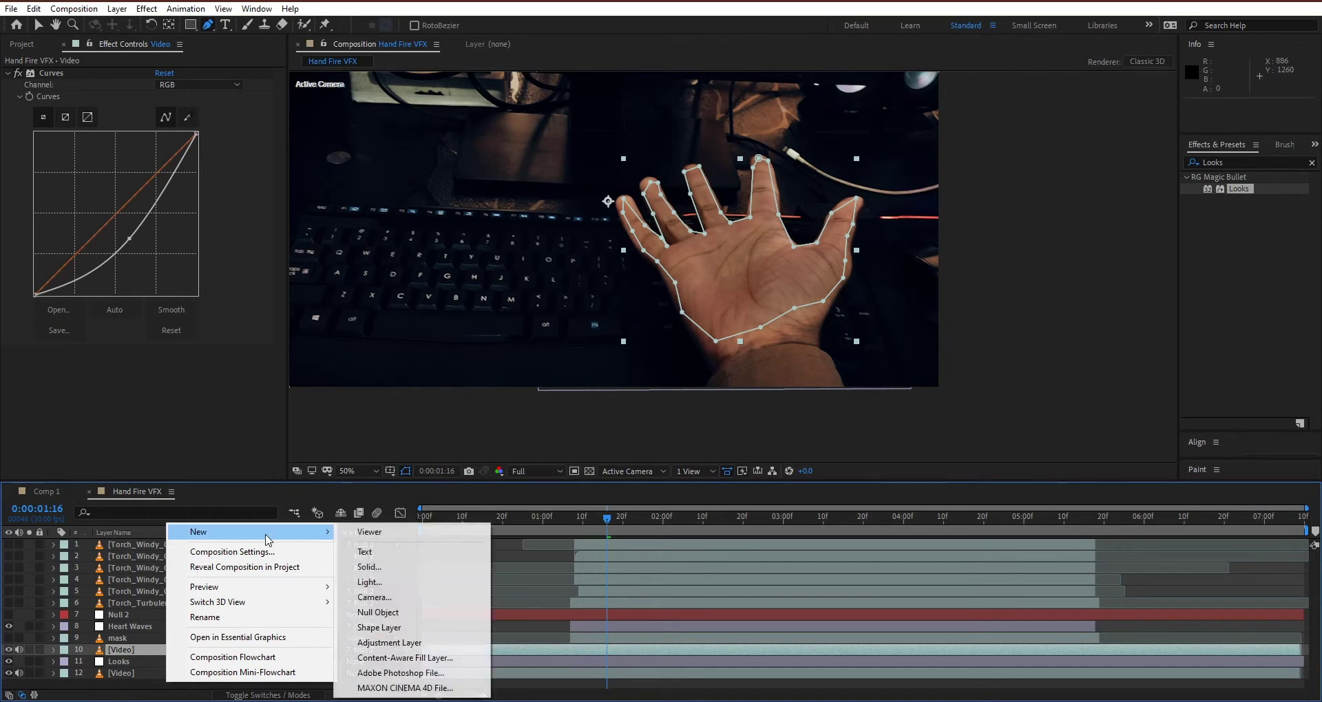
click(368, 567)
click(708, 468)
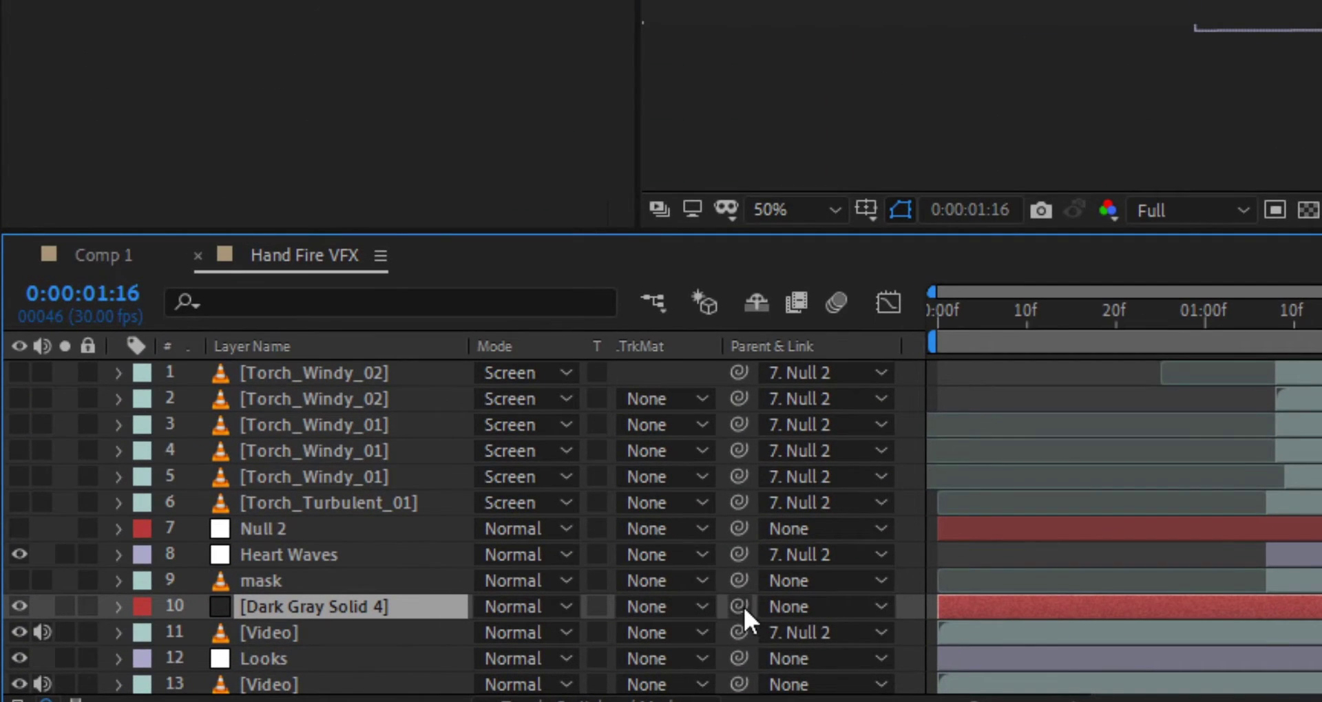
drag(739, 606, 357, 531)
Copy the hand mask from the Video copy onto the solid and set both layers' blending mode to Add
click(353, 633)
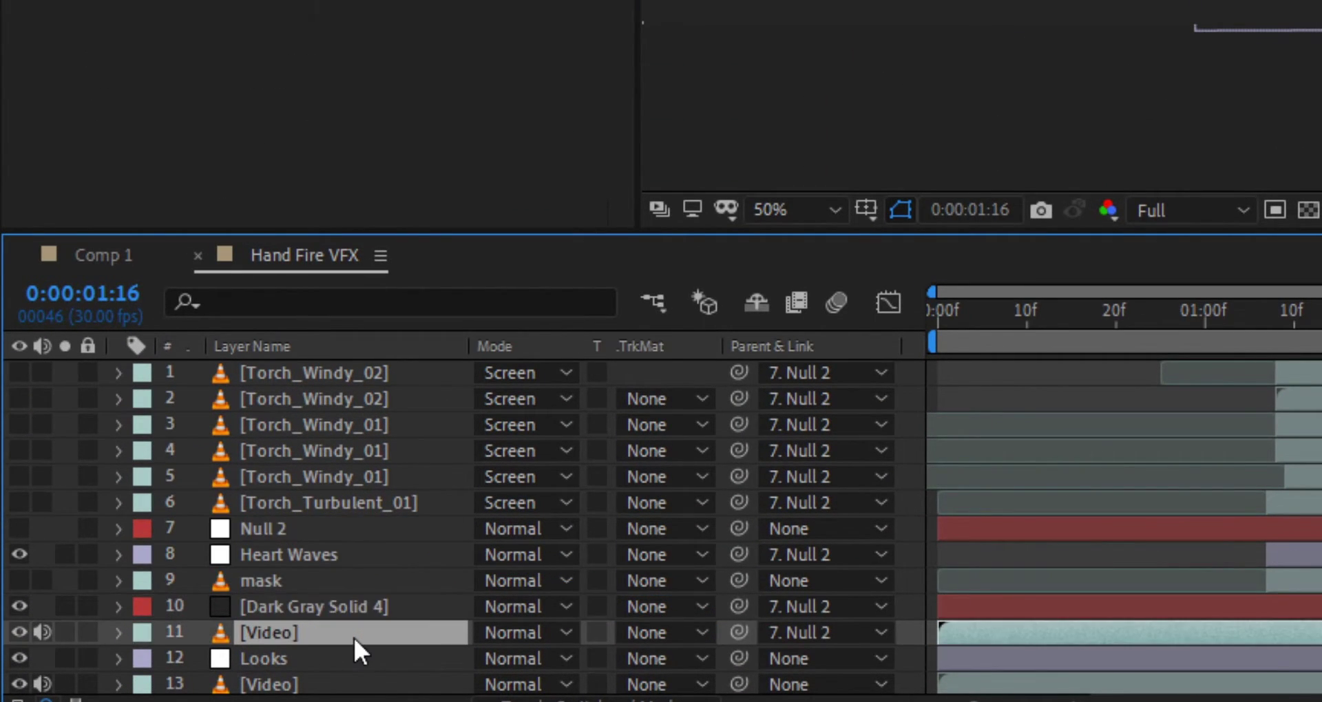
key(m)
key(ctrl+c)
scroll(332, 633, down, 1)
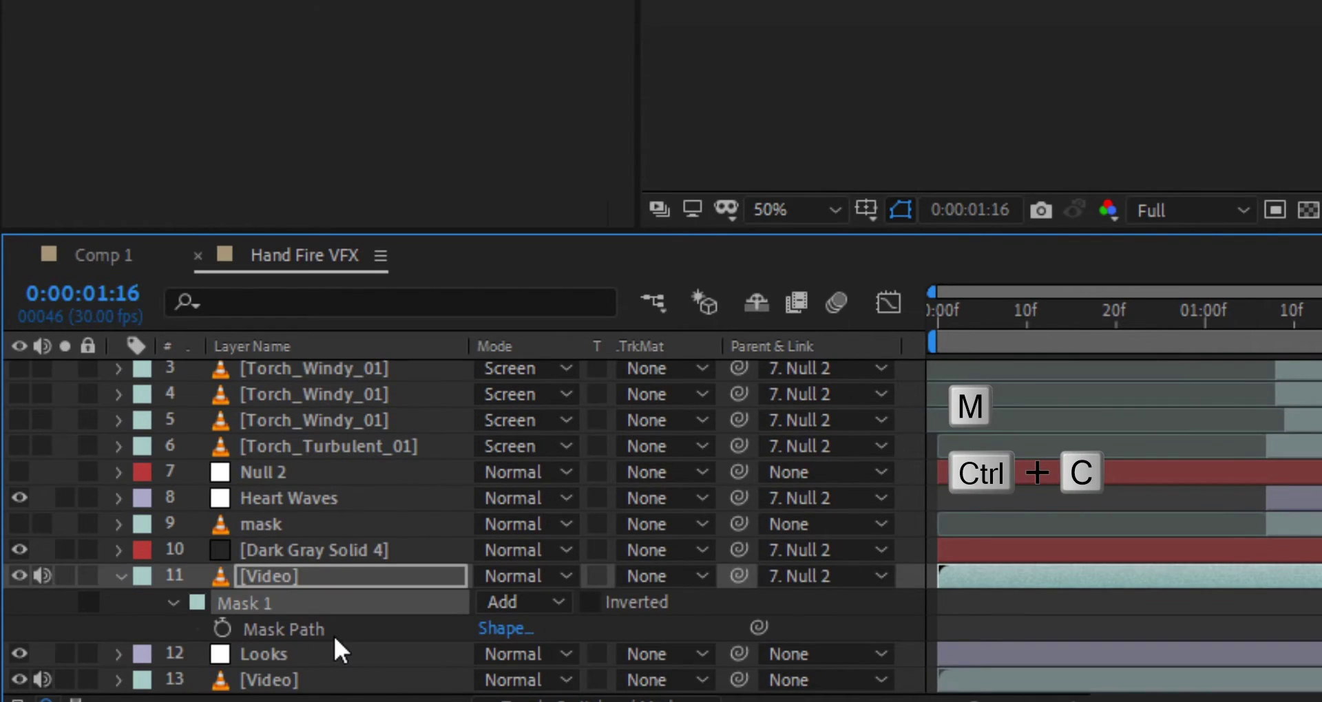
click(335, 553)
key(ctrl+v)
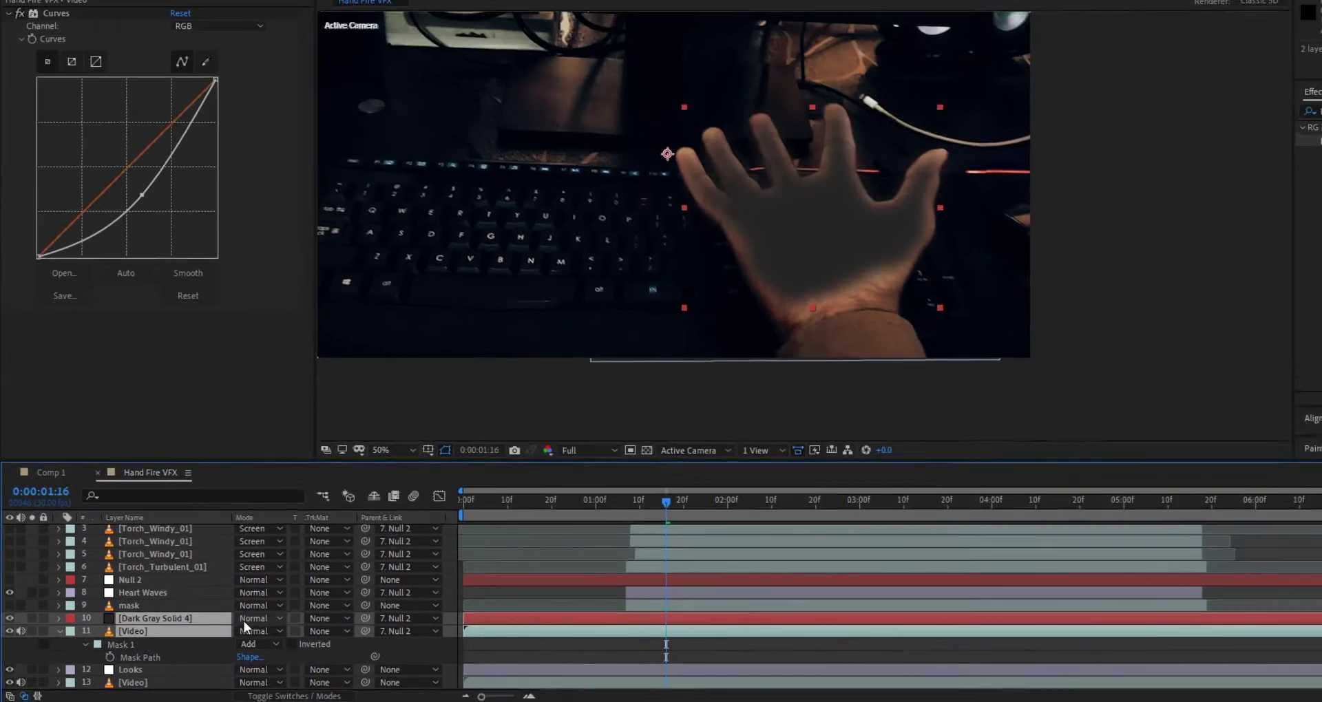
click(518, 554)
click(288, 161)
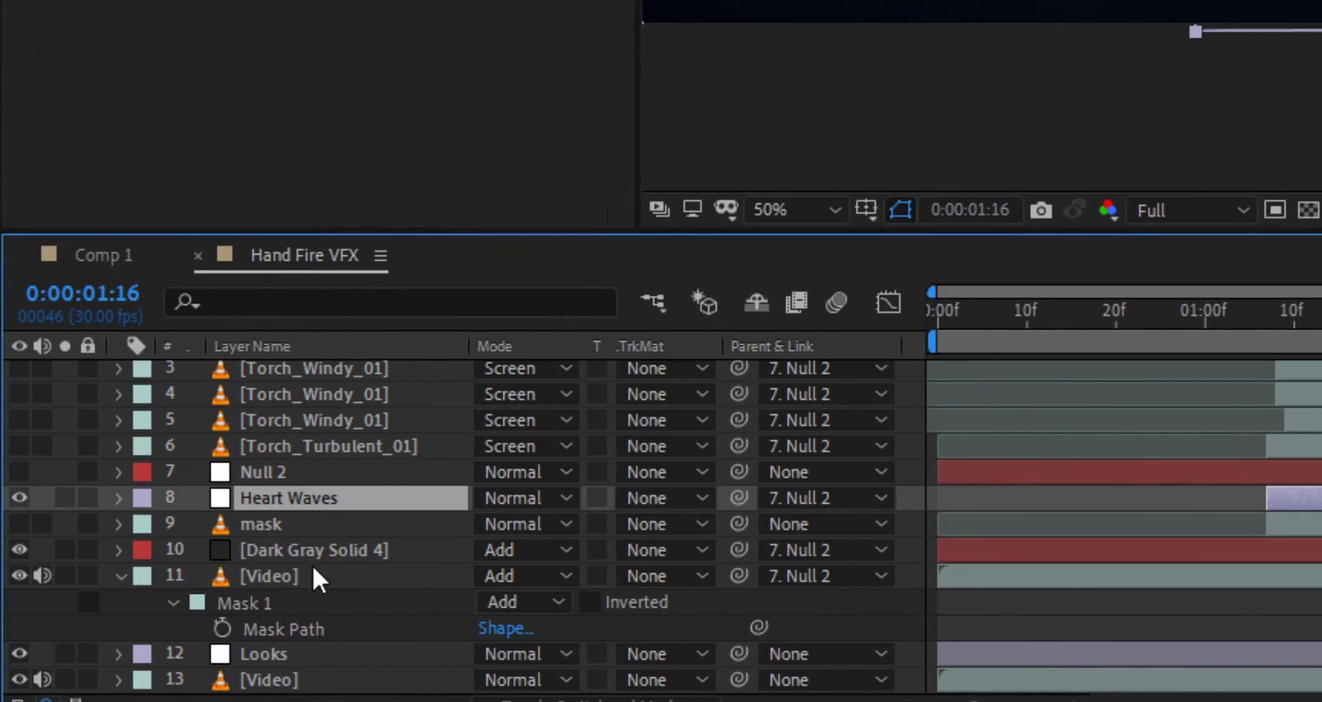
Set the Video copy's Mask 1 mode to None and use the solid as its Alpha track matte
click(301, 594)
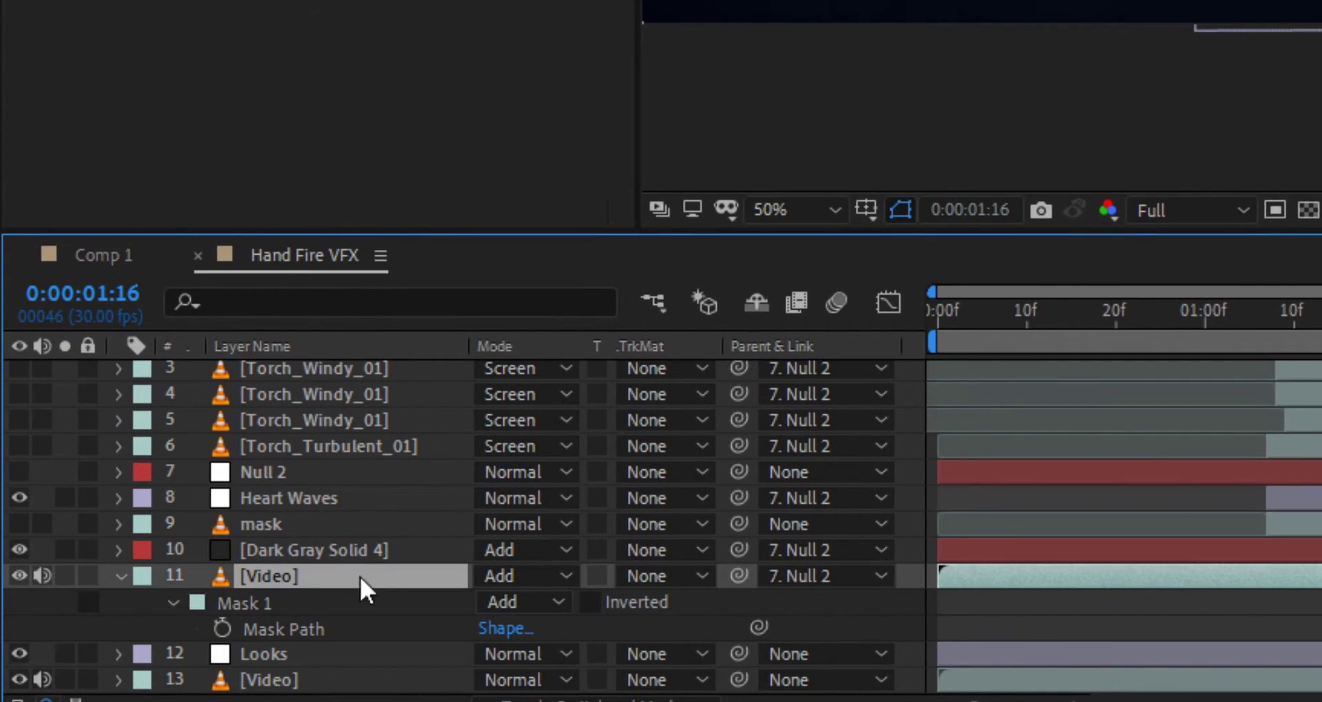
click(526, 601)
click(551, 370)
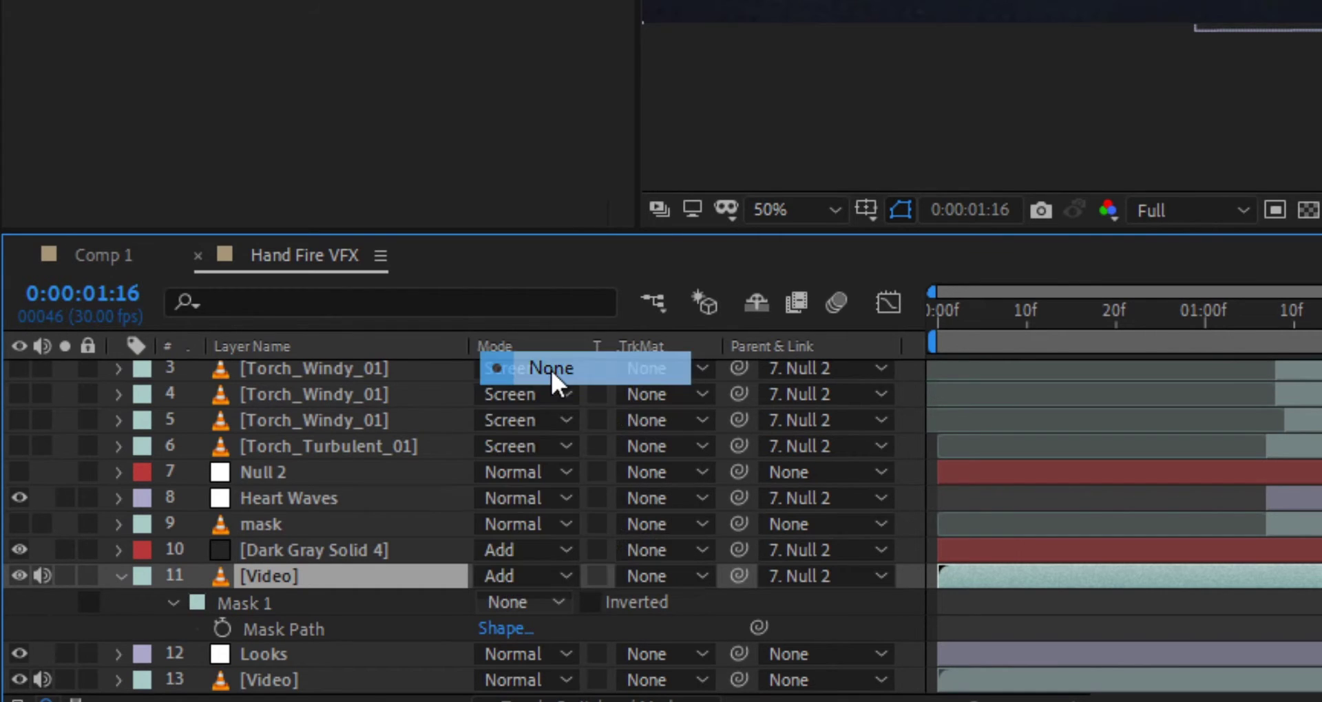
click(626, 575)
click(747, 446)
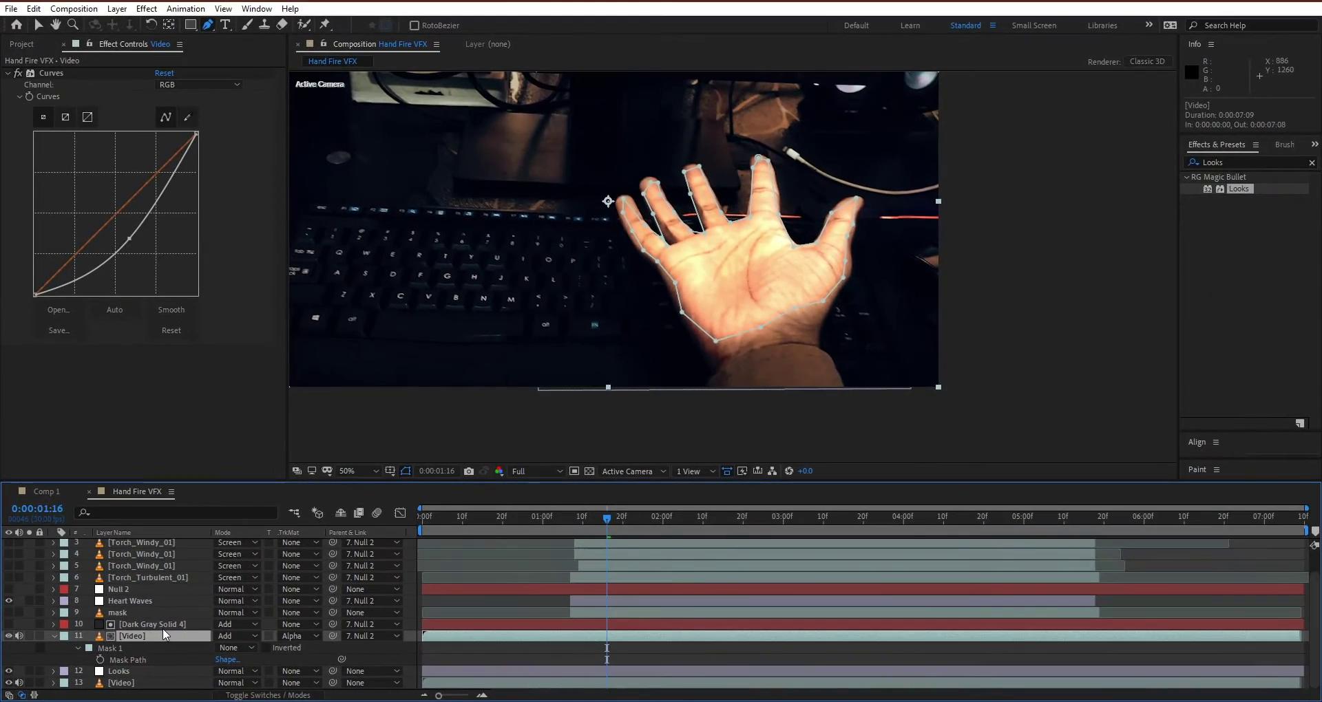
Lower the midtones of the Video copy's Curves effect slightly and show the Torch layers again
click(164, 625)
click(155, 635)
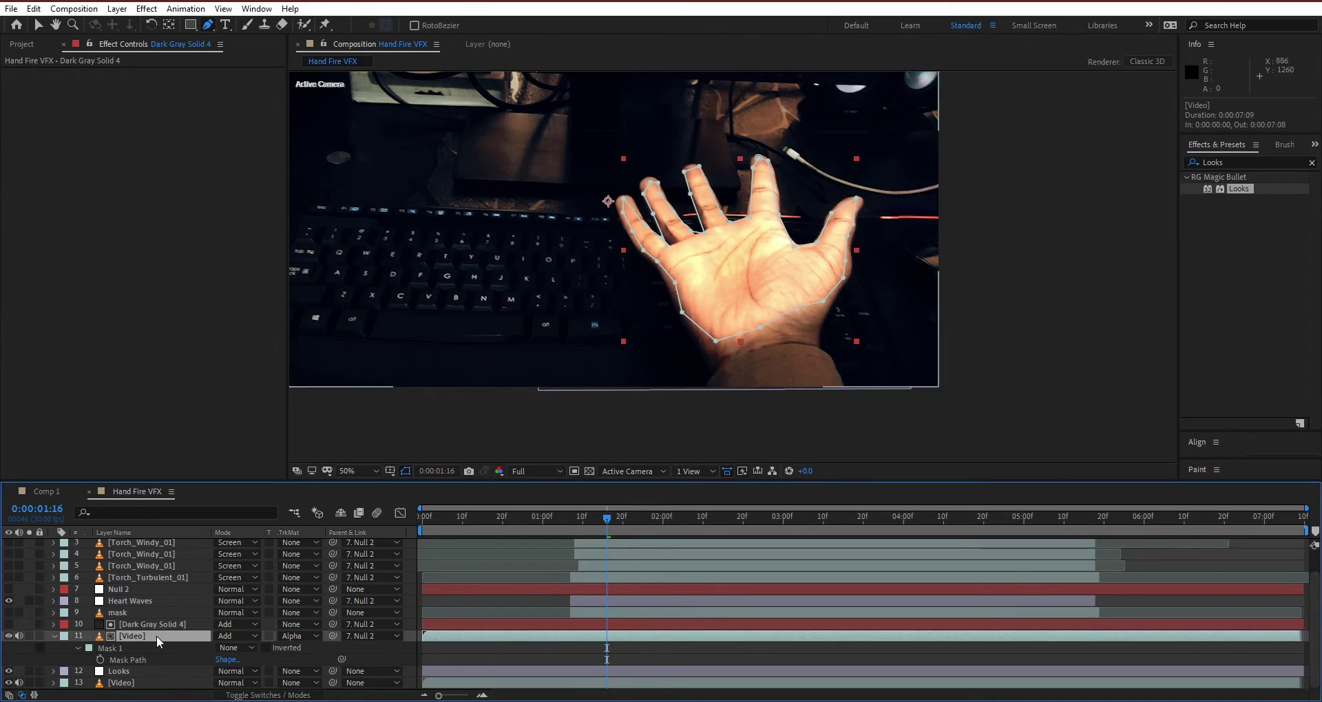
click(129, 238)
drag(129, 239, 139, 253)
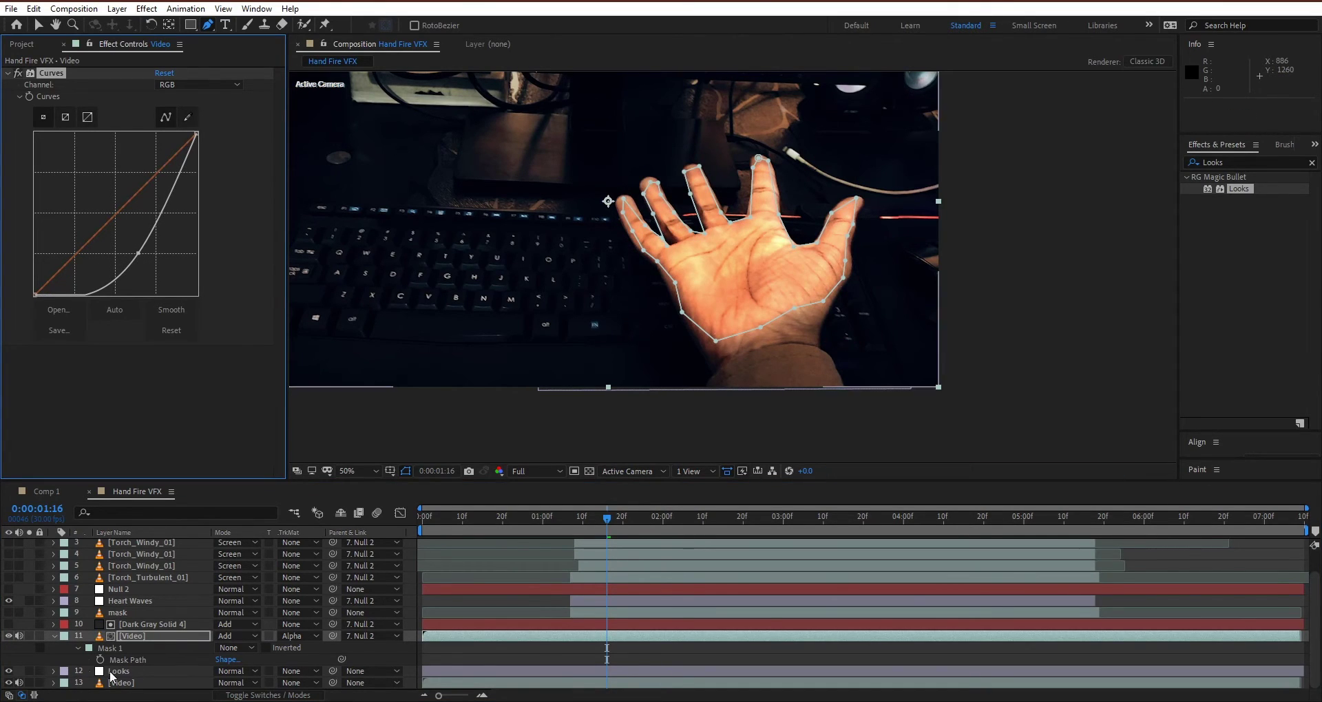
drag(12, 551, 14, 587)
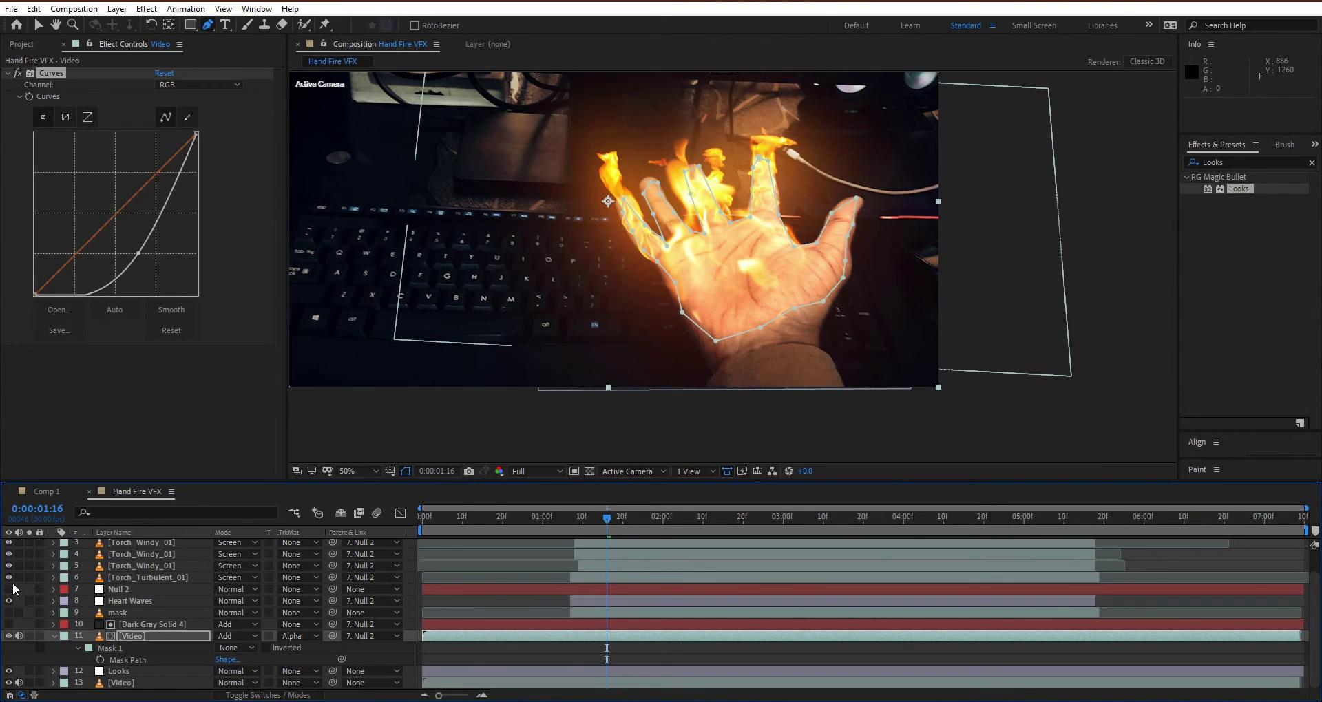
Apply a Curves effect to the dark gray solid, pull its midtones down and turn on the solid's visibility
click(150, 624)
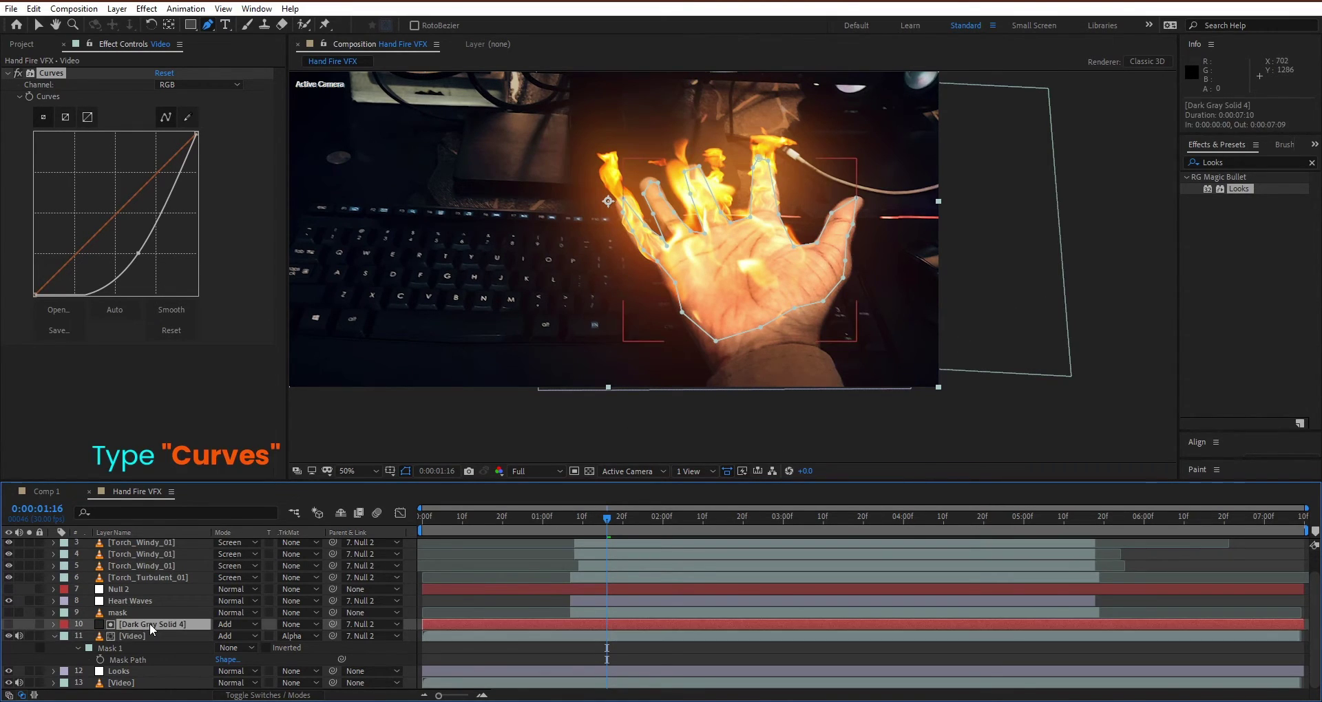
click(1221, 163)
text(cur)
double_click(1239, 318)
key(v)
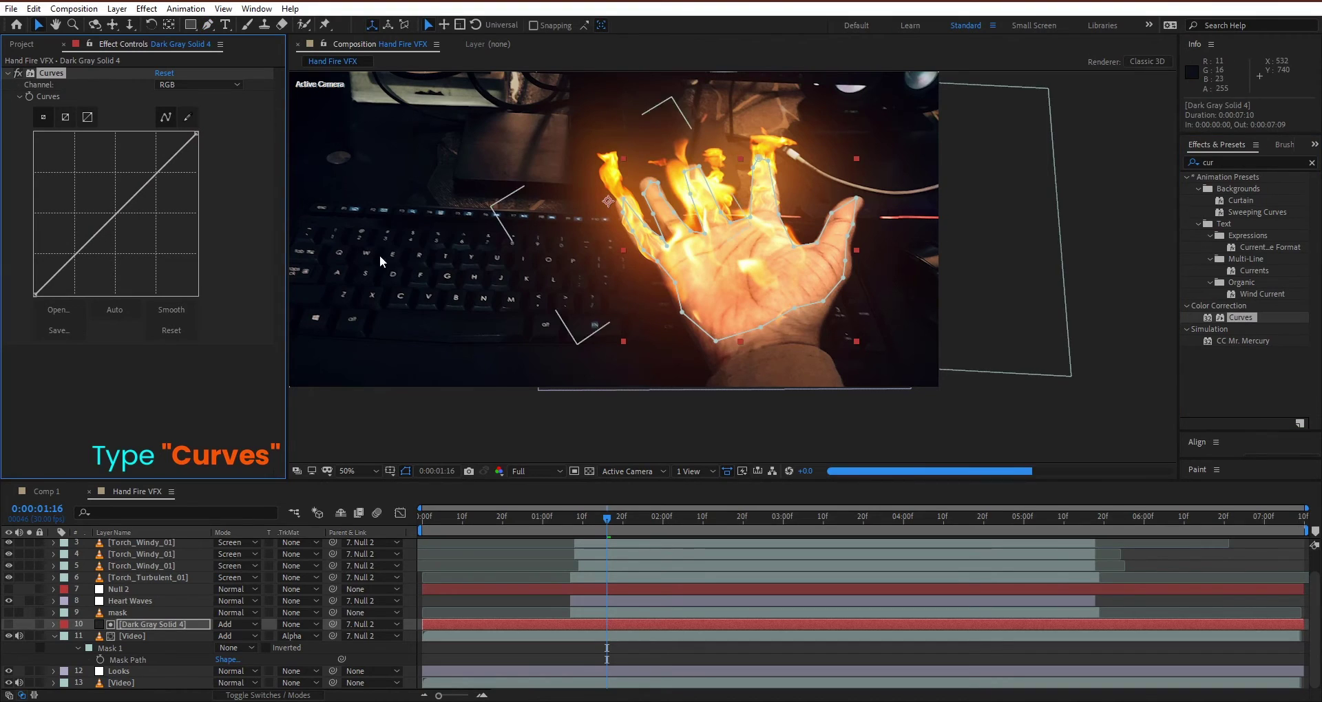
drag(121, 209, 137, 241)
click(9, 624)
click(134, 238)
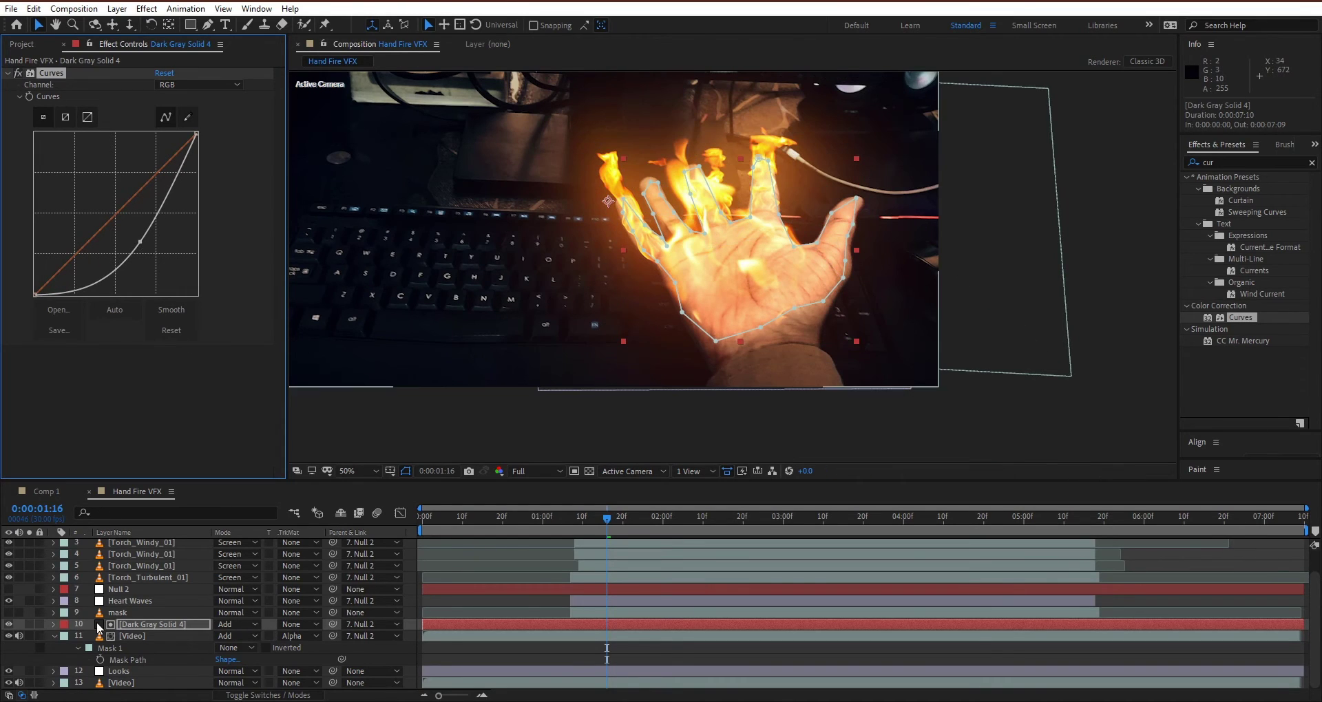
Select the Video copy and move the current time to 0:00:01:07, where the fire starts
click(130, 636)
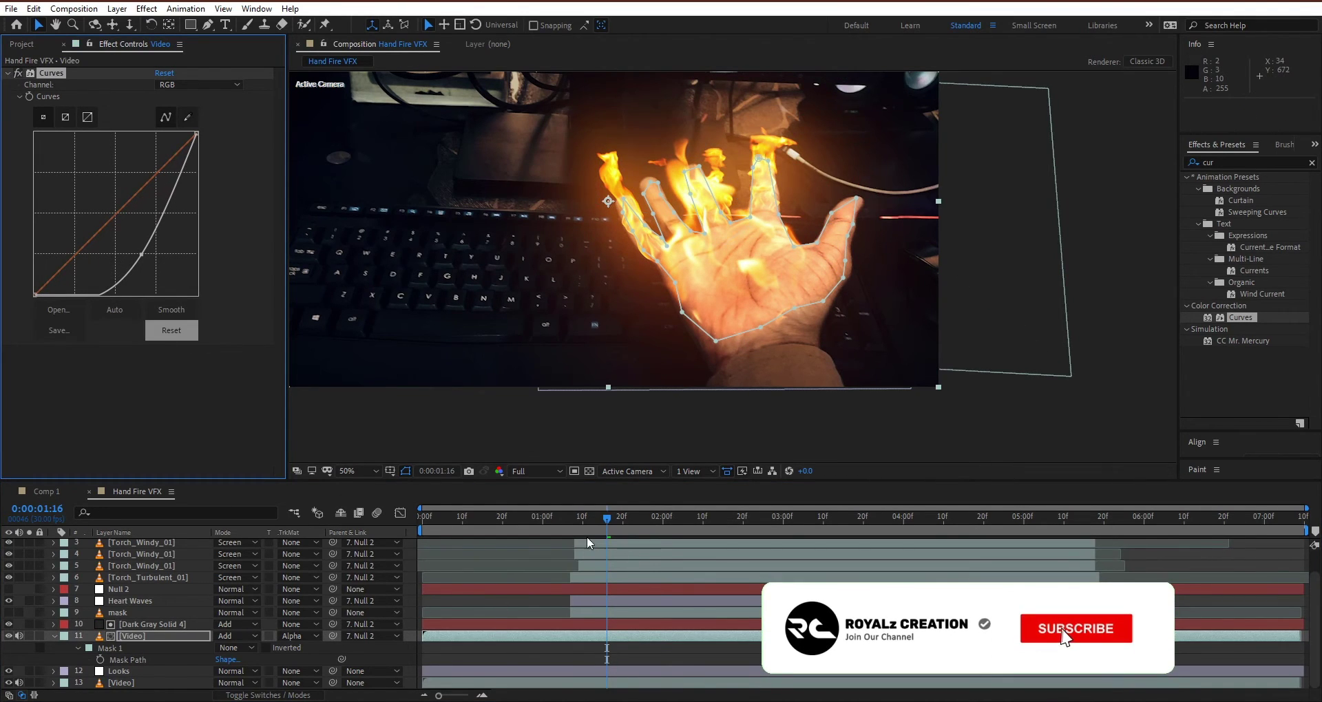
click(560, 517)
drag(560, 522, 569, 523)
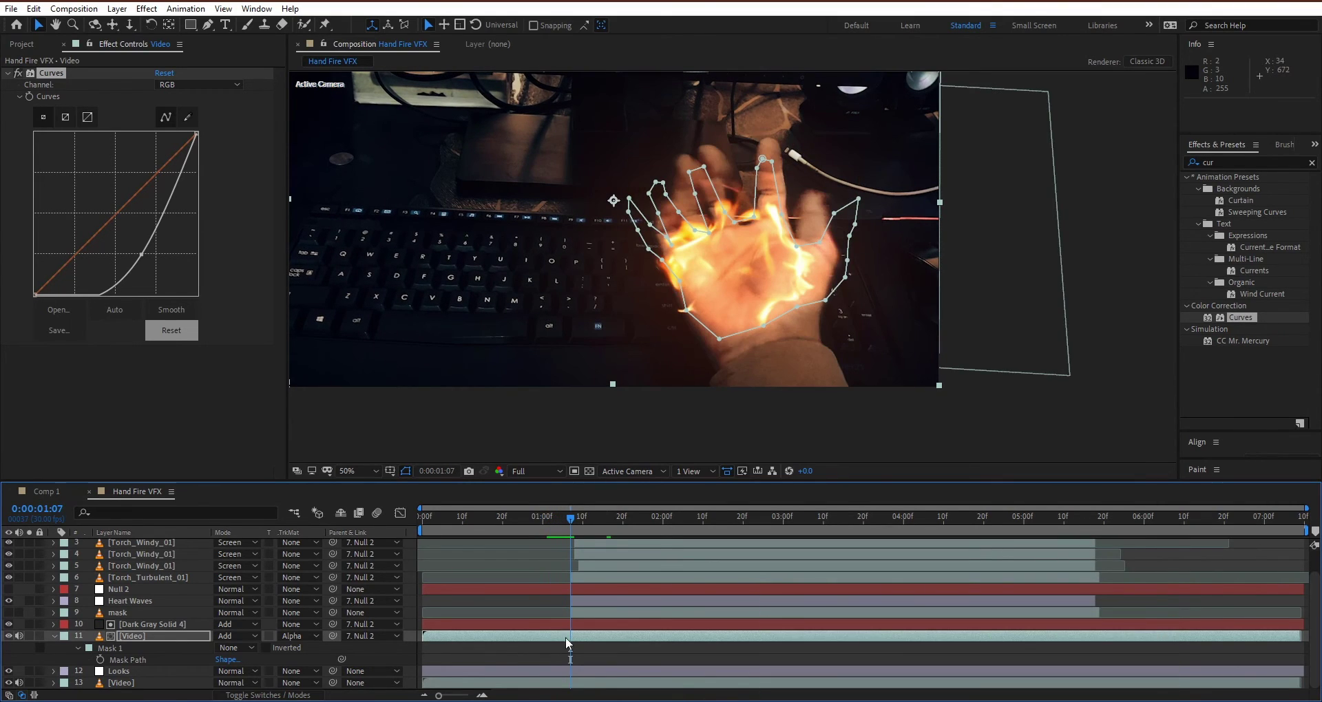